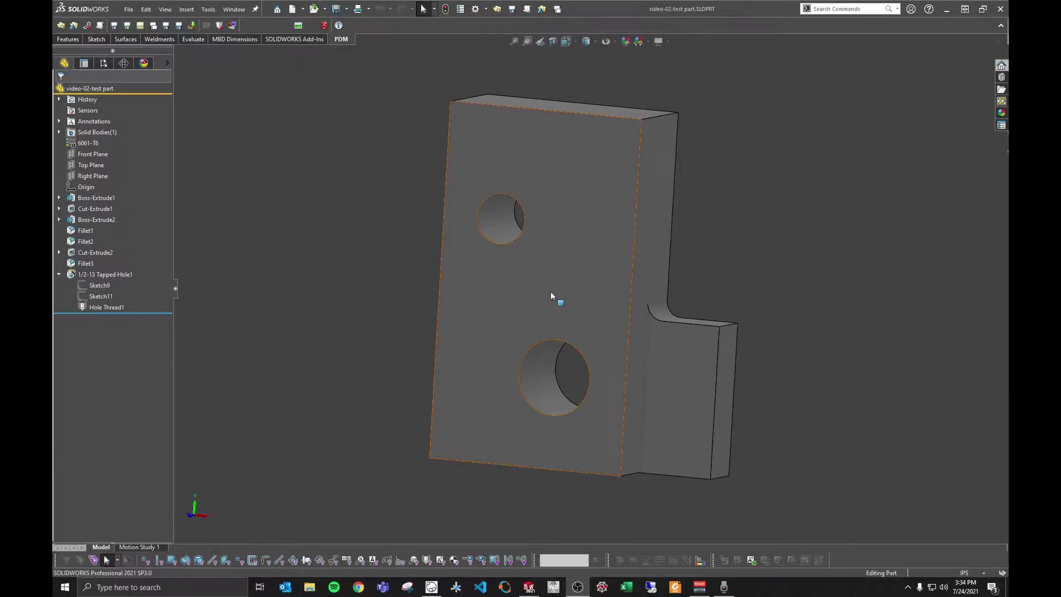
# Orbit the test part to view it from its other side
pyautogui.moveTo(554, 296); pyautogui.dragTo(542, 266, button='middle')
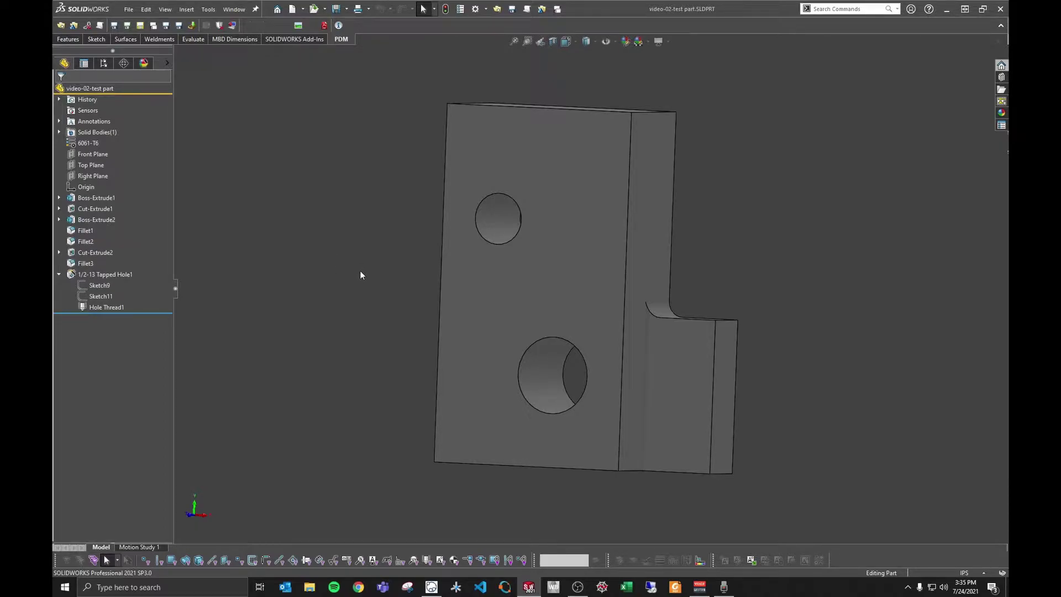
# Make a drawing from the part using the TVD INCH B - REV A template
pyautogui.click(128, 9)
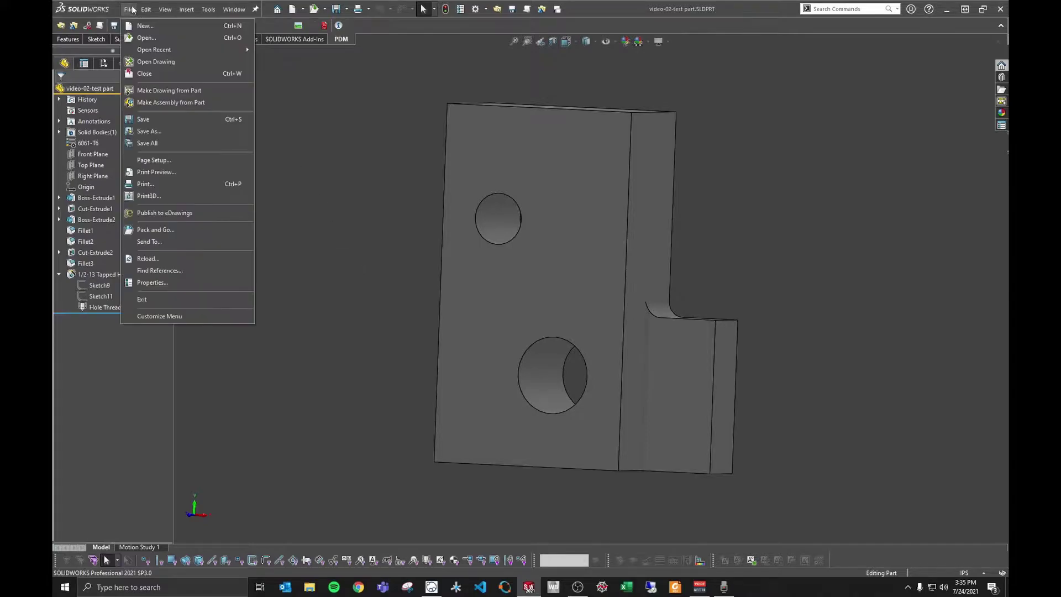
pyautogui.click(225, 92)
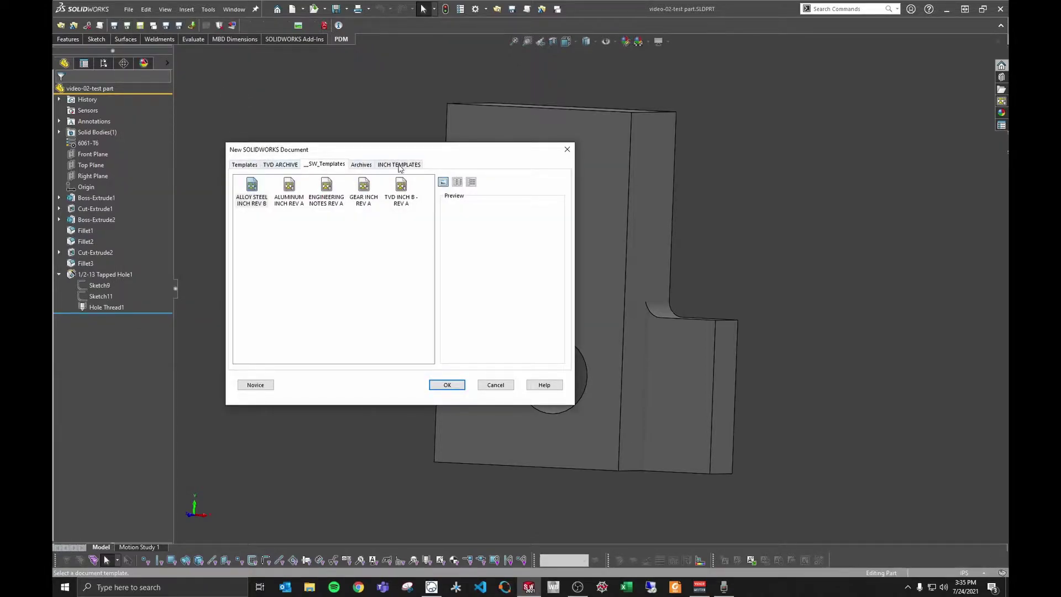
pyautogui.click(403, 192)
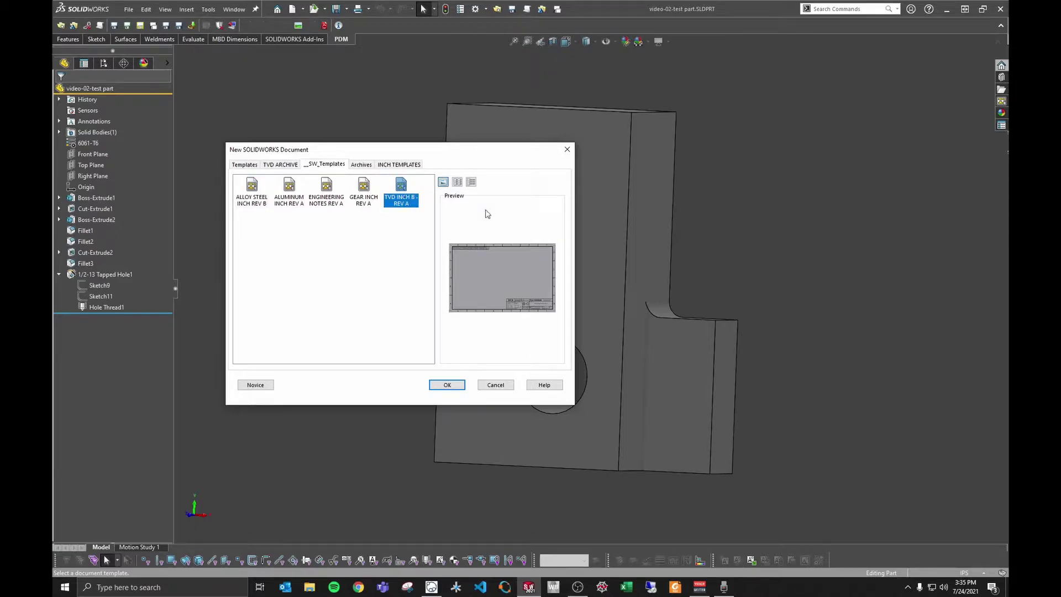
pyautogui.click(446, 385)
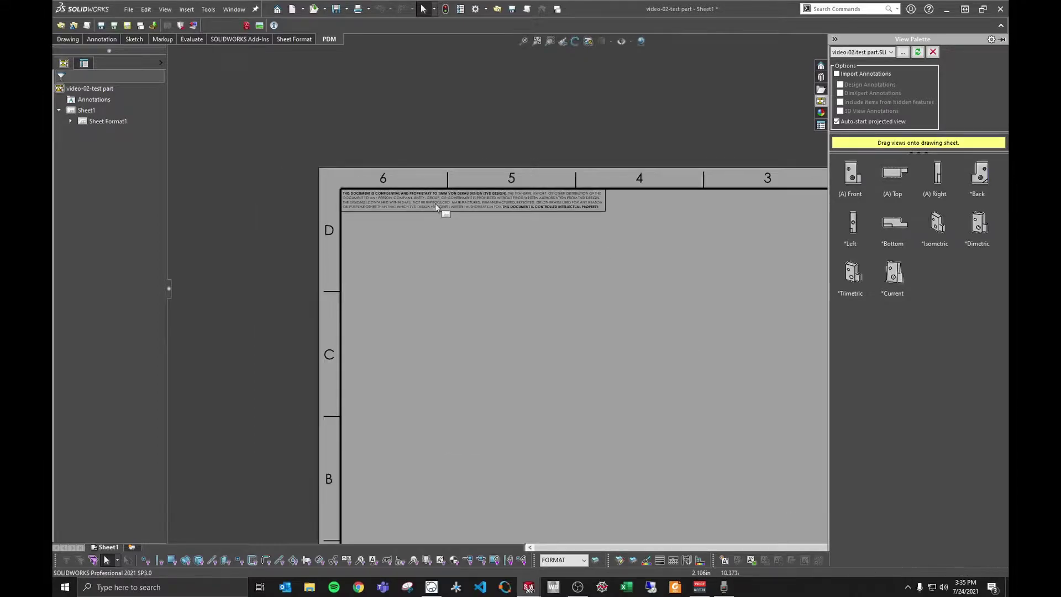
pyautogui.scroll(-6, 782, 416)
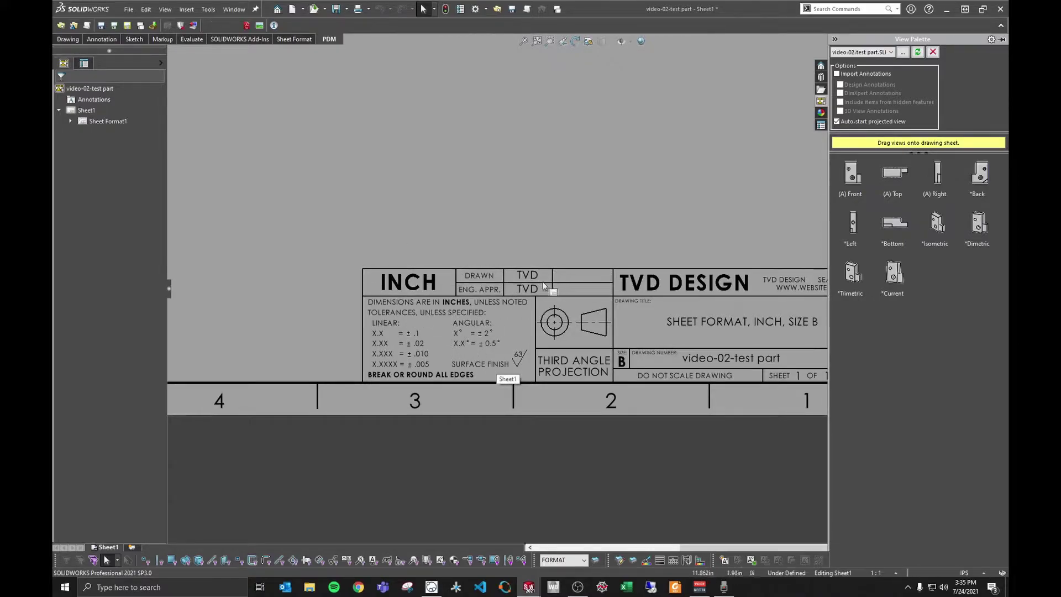
pyautogui.scroll(2, 602, 335)
pyautogui.scroll(-2, 607, 350)
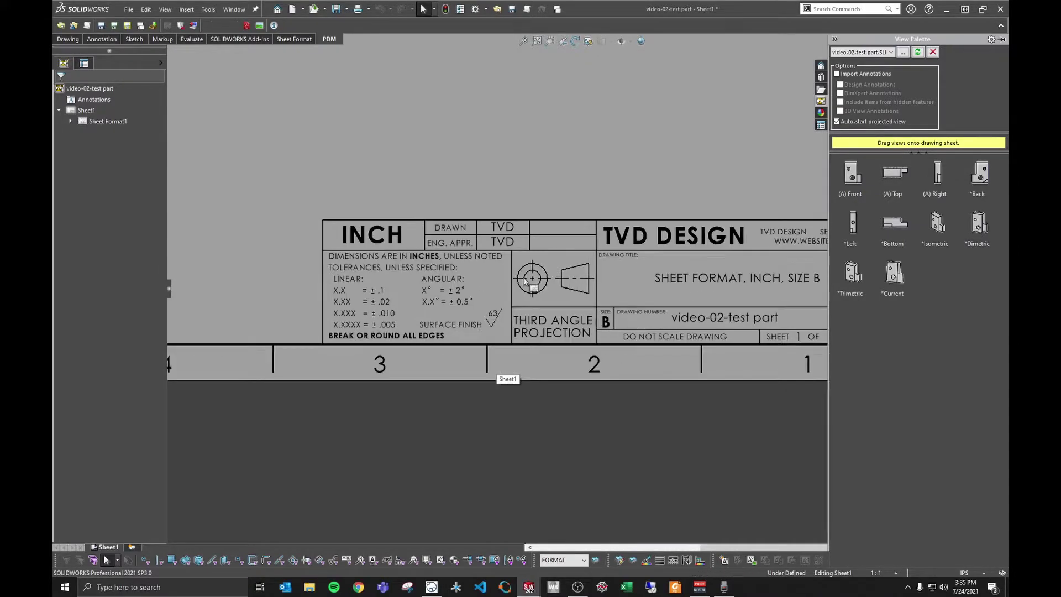
pyautogui.scroll(2, 598, 303)
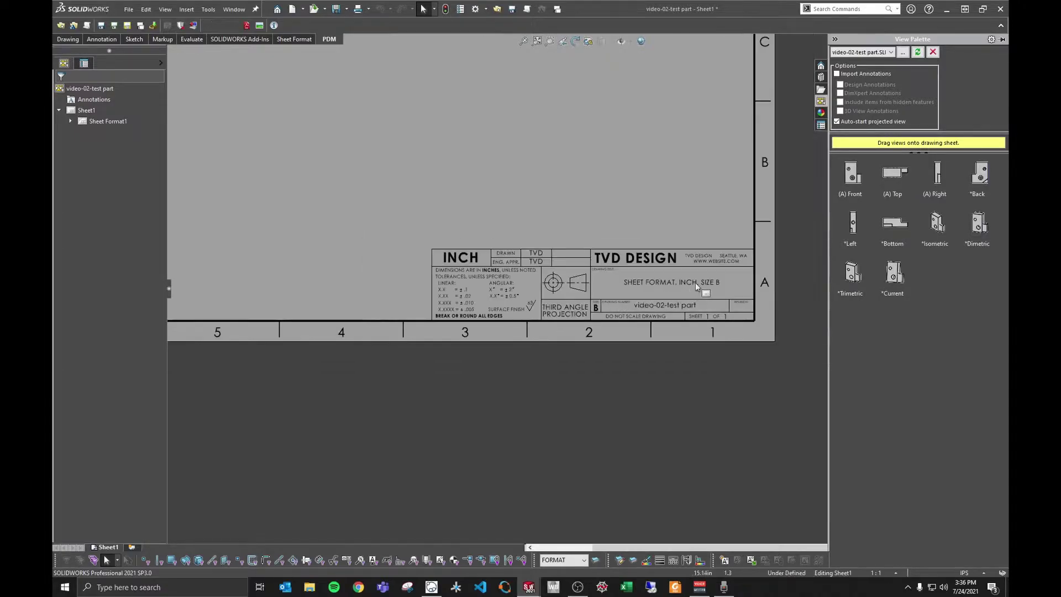
pyautogui.scroll(-3, 718, 284)
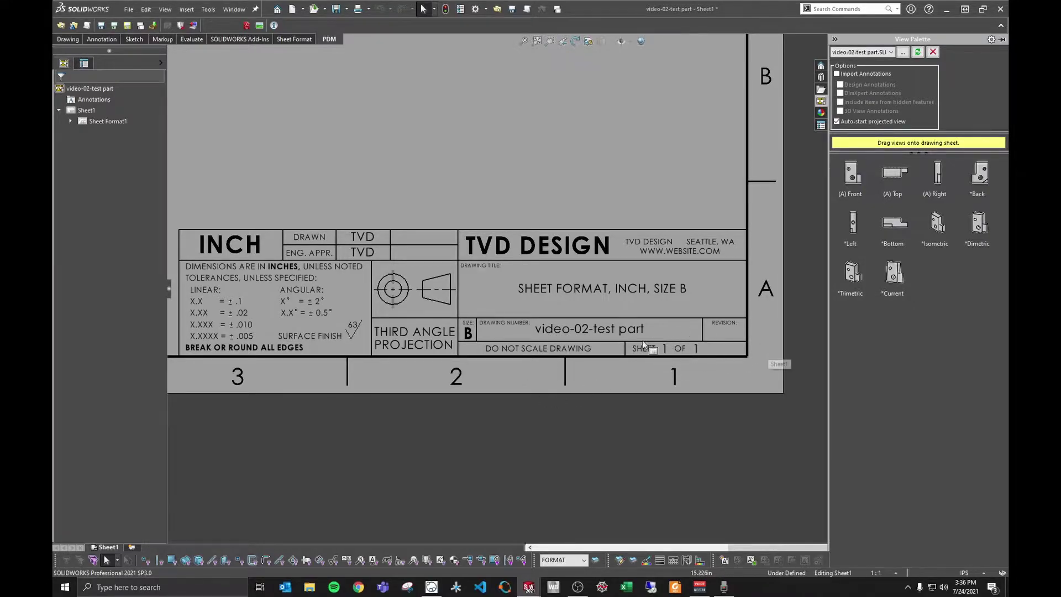
pyautogui.press('f')
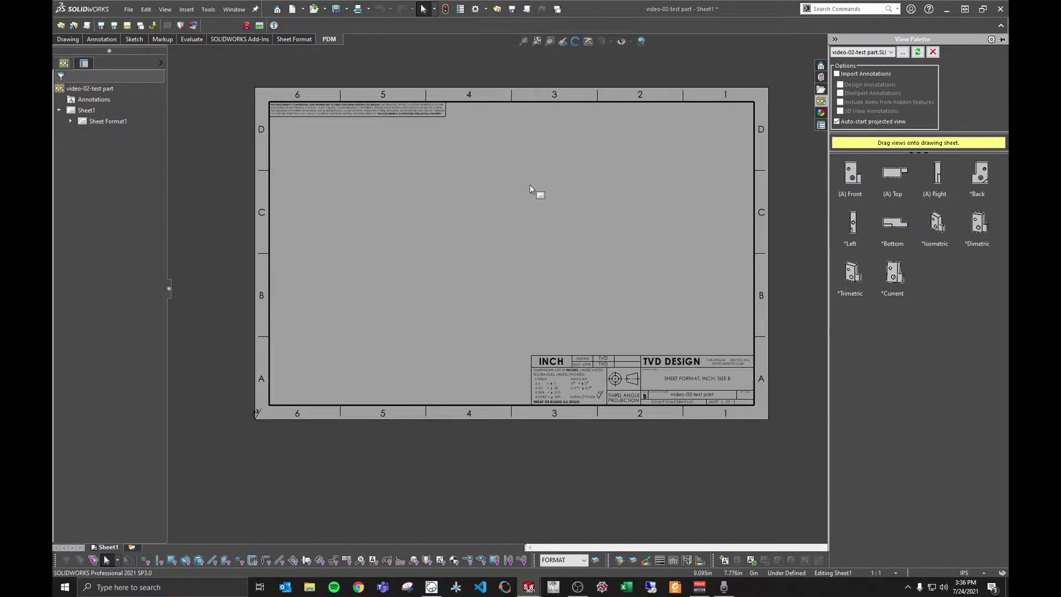
# Place the (A) Front view on Sheet1 with a projected side view to its right
pyautogui.moveTo(840, 173); pyautogui.dragTo(414, 237)
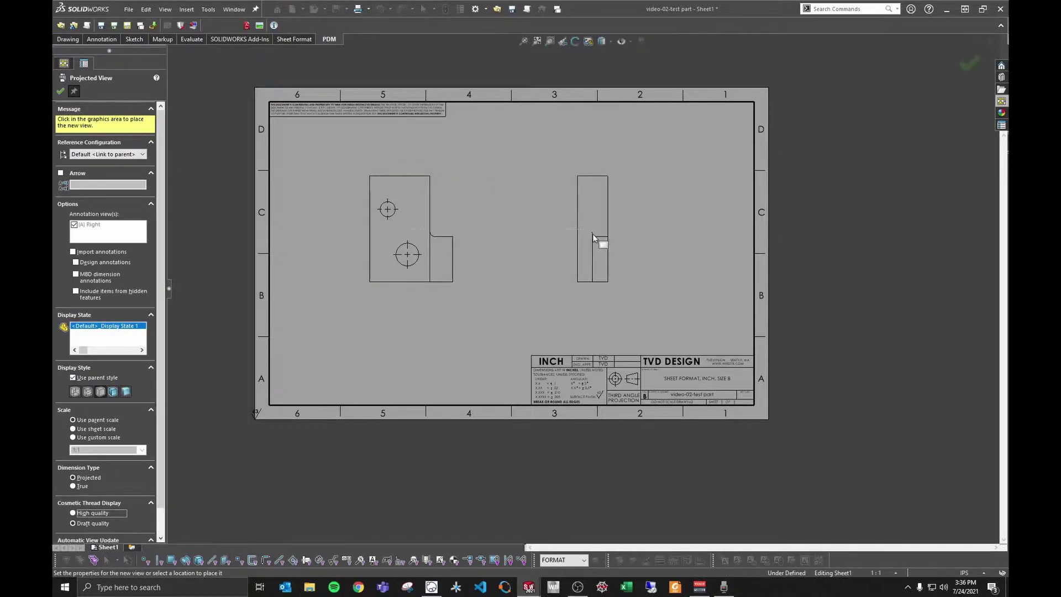
pyautogui.click(578, 241)
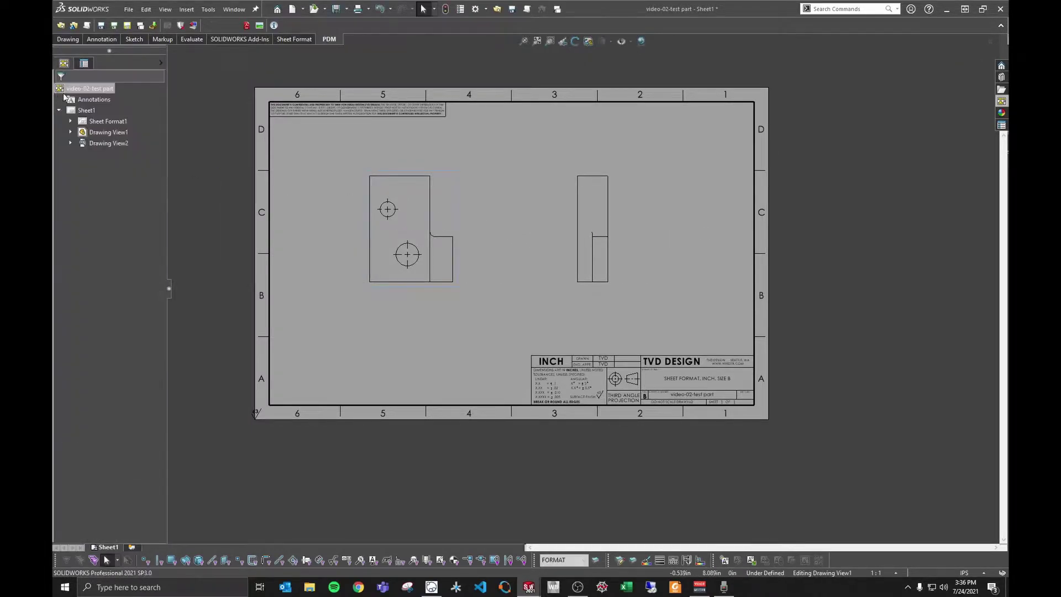
pyautogui.press('Escape')
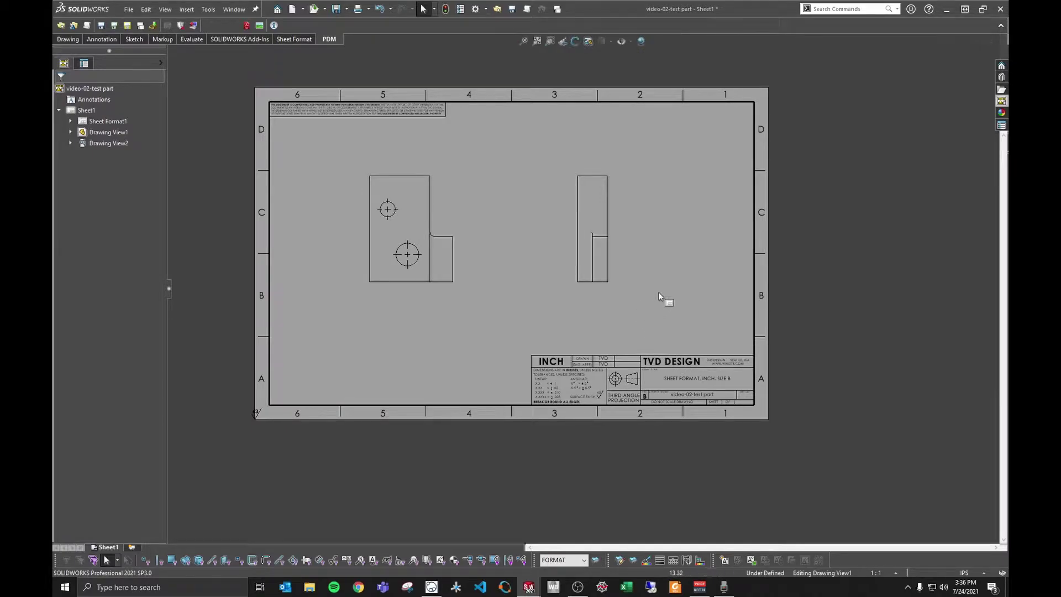
pyautogui.scroll(-5, 689, 283)
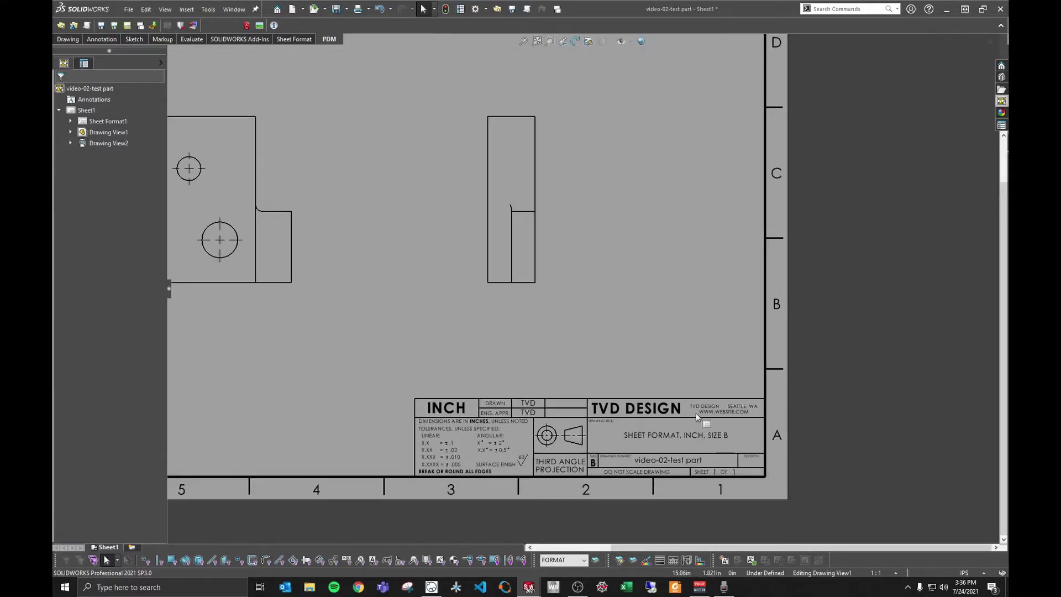
pyautogui.scroll(-2, 663, 436)
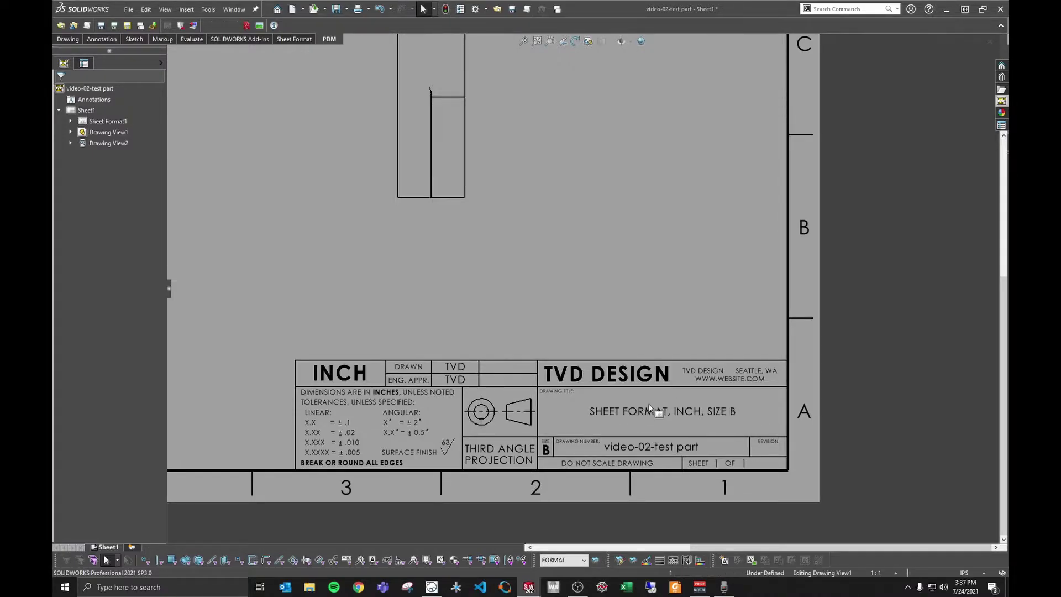
# Review the drawing's summary properties and close them unchanged
pyautogui.click(129, 10)
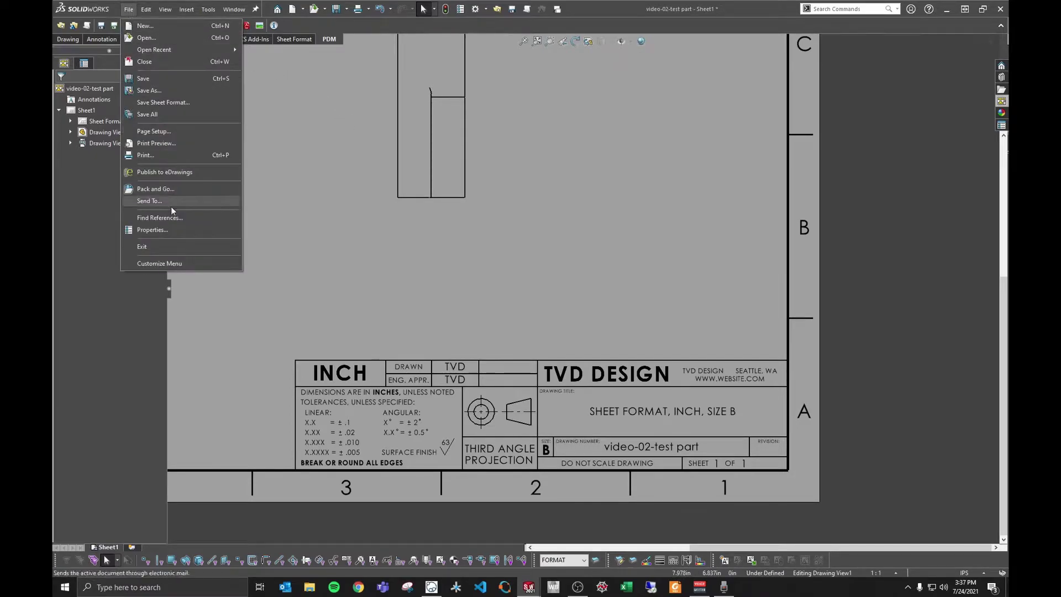
pyautogui.click(152, 229)
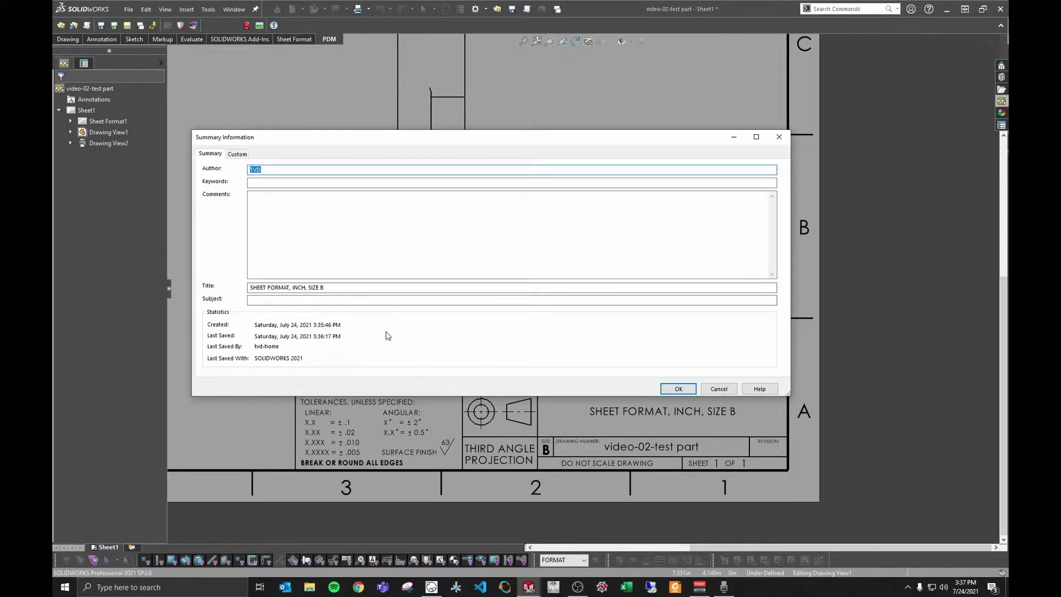
pyautogui.click(720, 389)
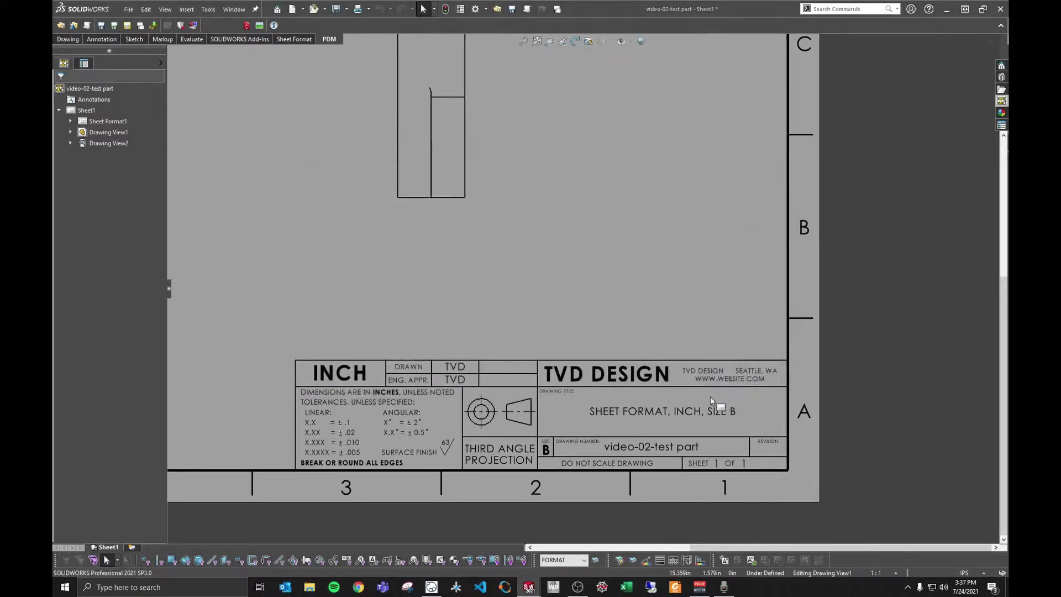
# Select Sheet1 and bring up its context menu
pyautogui.click(657, 414)
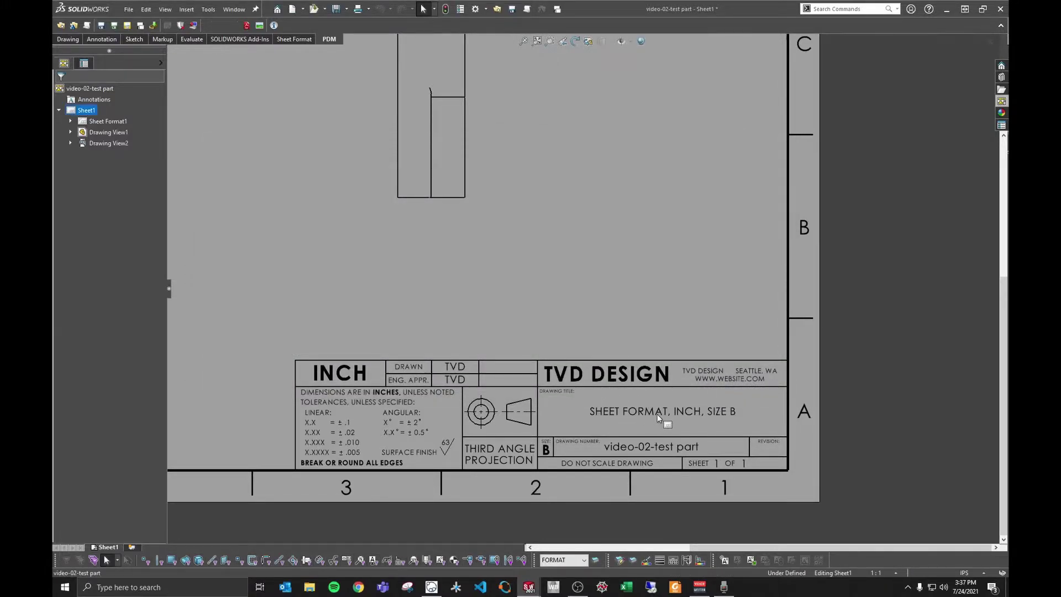
pyautogui.doubleClick(658, 411)
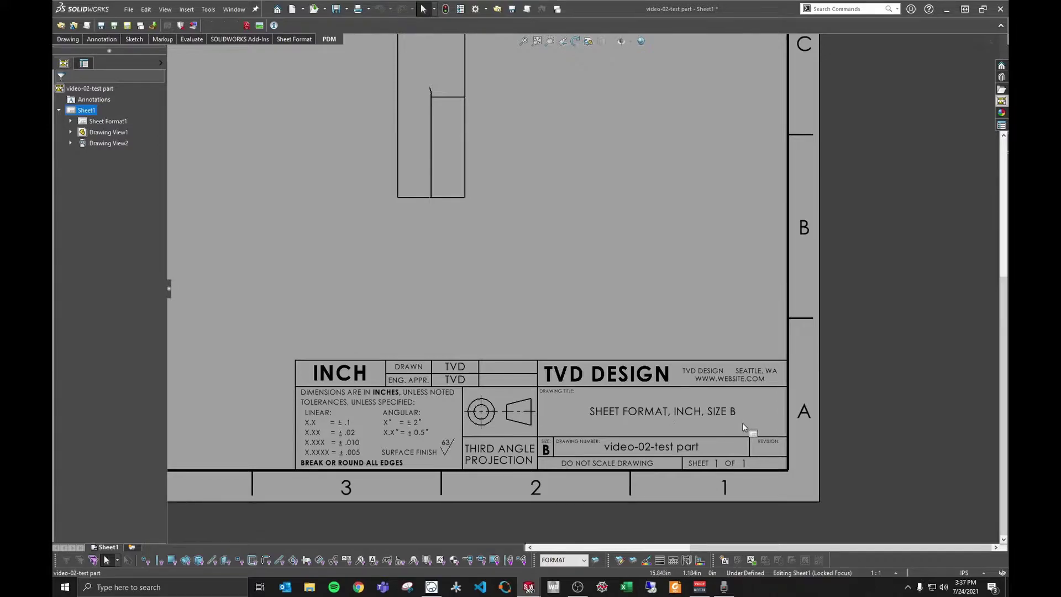
pyautogui.rightClick(659, 409)
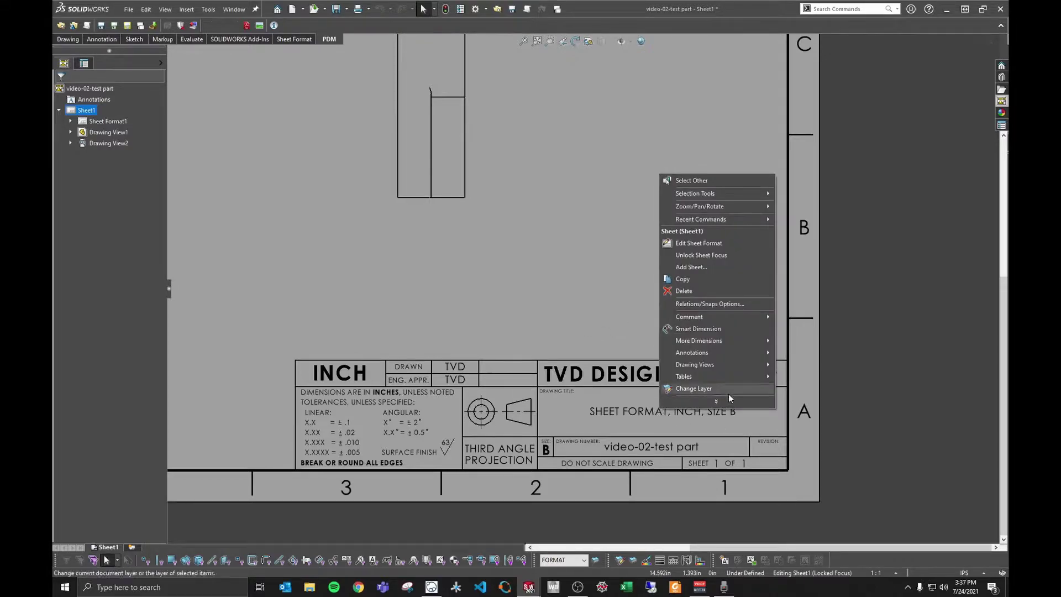
# Switch Sheet1 to Edit Sheet Format and zoom in on the TVD DESIGN title block
pyautogui.click(740, 244)
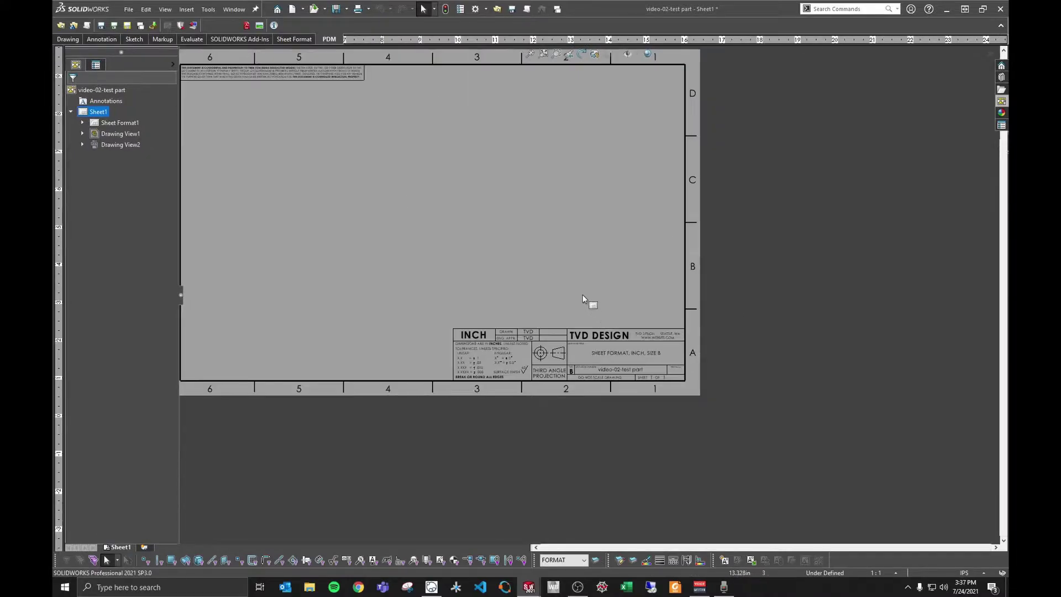
pyautogui.scroll(3, 447, 220)
pyautogui.scroll(-5, 538, 300)
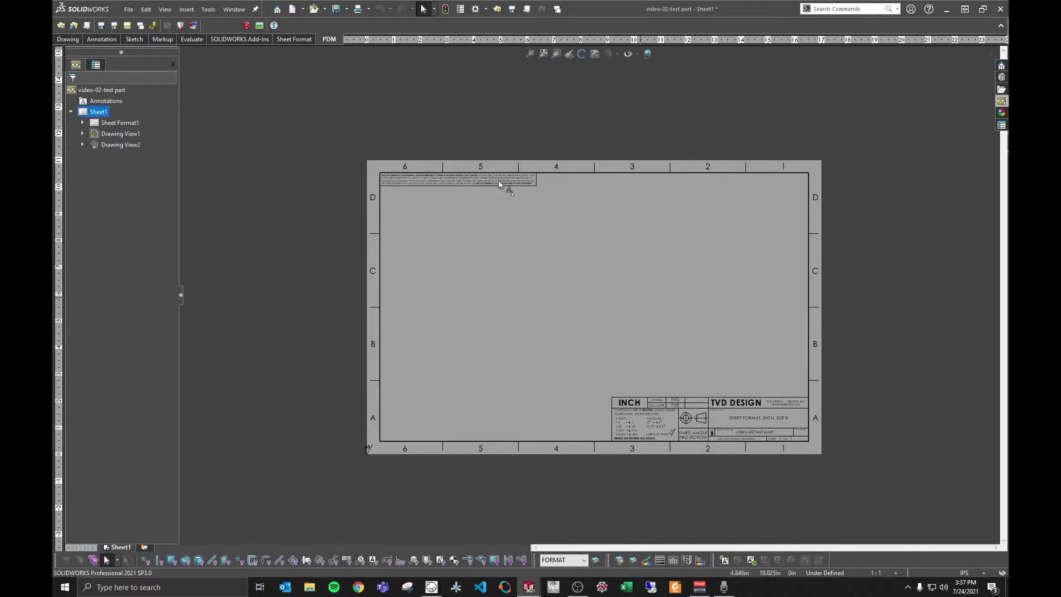
pyautogui.scroll(-5, 734, 403)
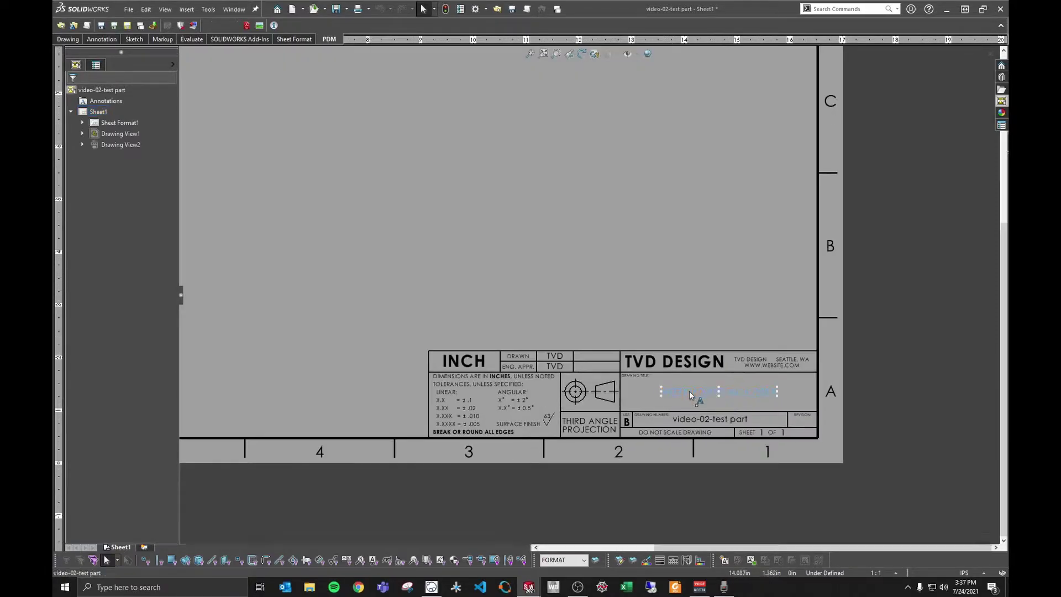
pyautogui.doubleClick(688, 390)
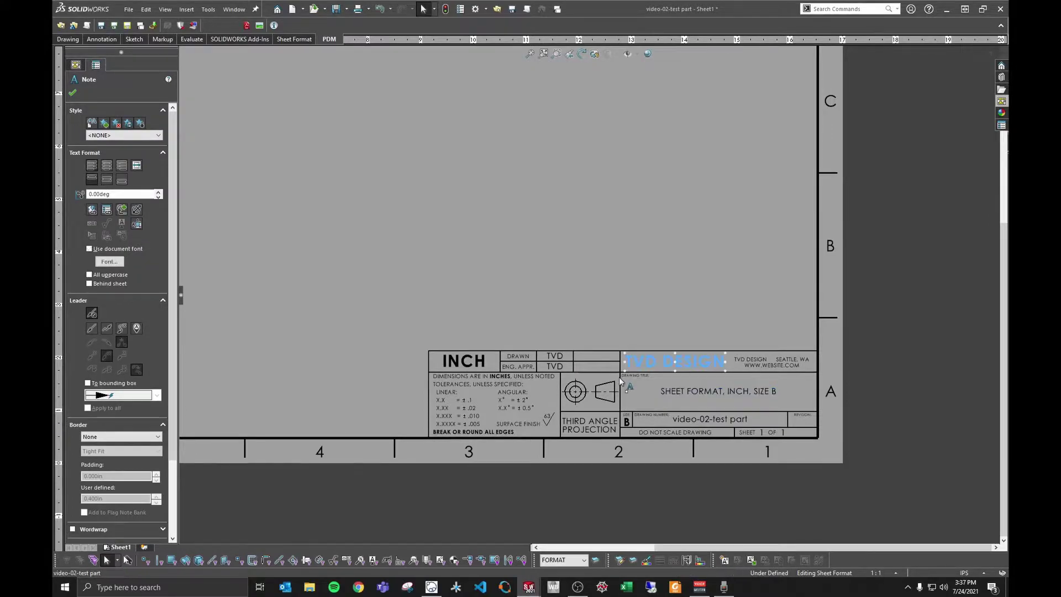
pyautogui.click(585, 352)
pyautogui.click(755, 317)
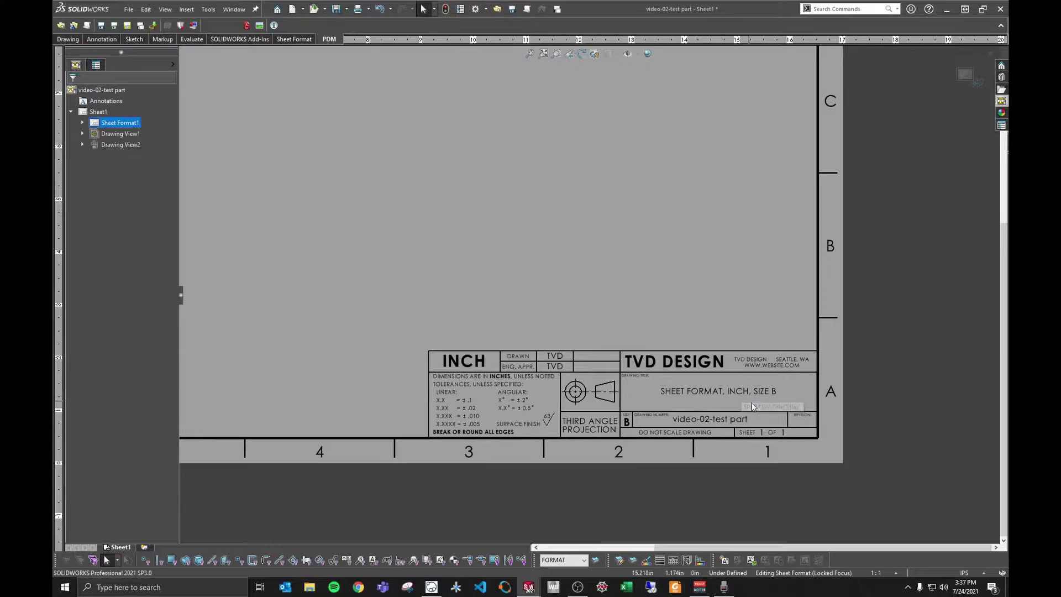
pyautogui.click(737, 396)
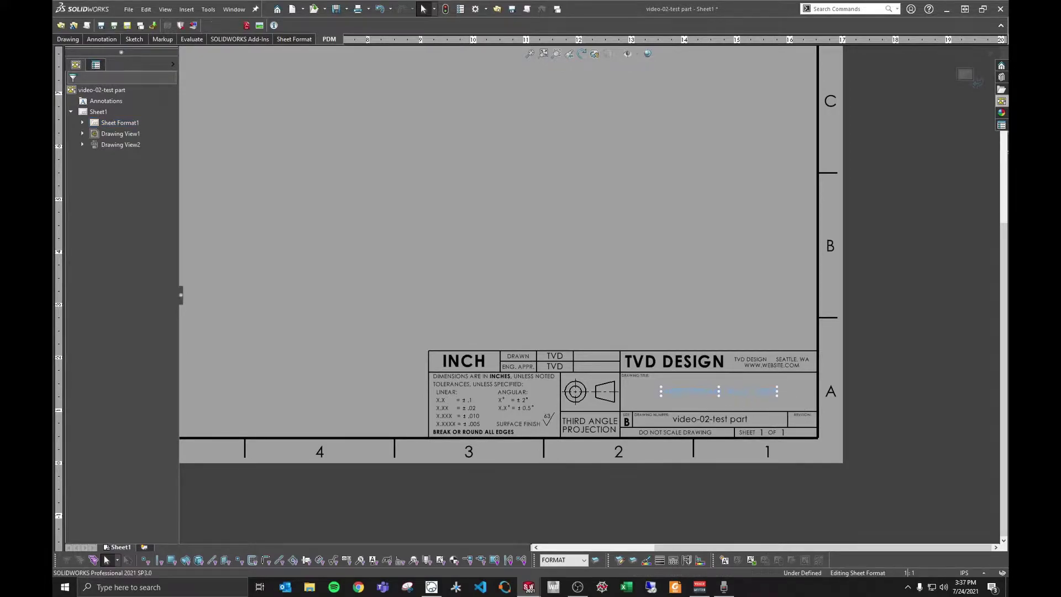
pyautogui.doubleClick(738, 396)
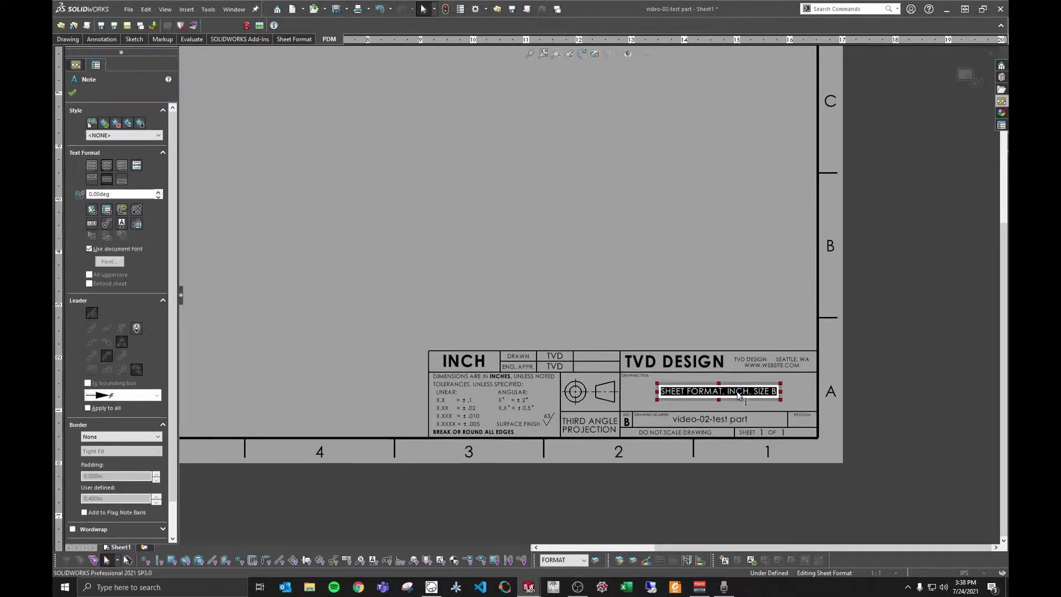
pyautogui.press('Delete')
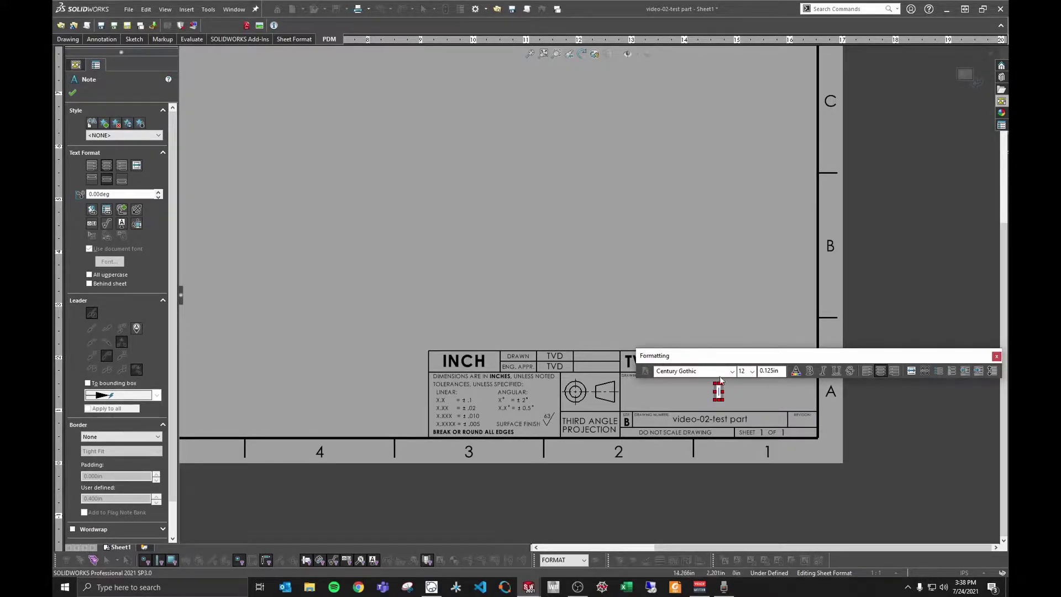
pyautogui.write('tEEST')
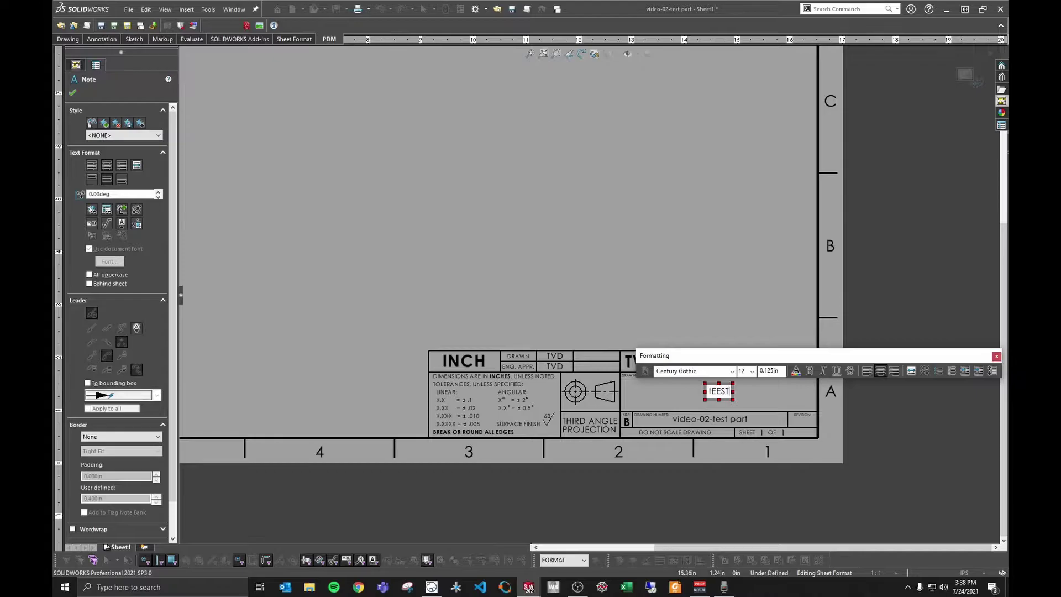
pyautogui.press('BackSpace')
pyautogui.press('BackSpace')
pyautogui.press('BackSpace')
pyautogui.press('BackSpace')
pyautogui.write('TEST PART')
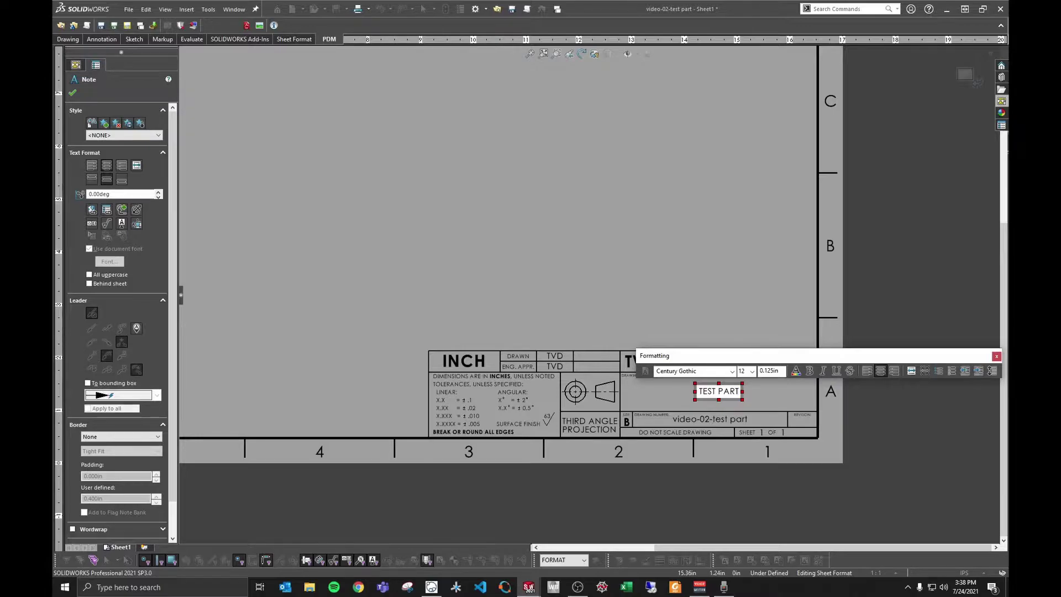
pyautogui.press('BackSpace')
pyautogui.press('BackSpace')
pyautogui.press('BackSpace')
pyautogui.press('BackSpace')
pyautogui.press('BackSpace')
pyautogui.press('BackSpace')
pyautogui.press('BackSpace')
pyautogui.press('BackSpace')
pyautogui.press('BackSpace')
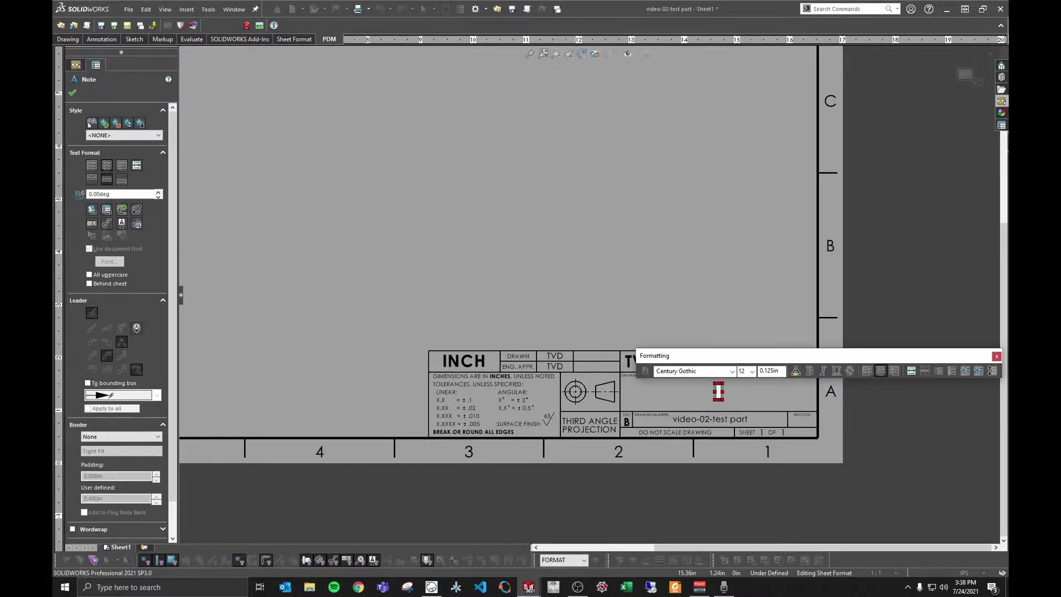
# Link the title note to the model's SW-Title(Title) property, showing TEST PART - HAVE YOU SUBSCRIBED?
pyautogui.click(107, 210)
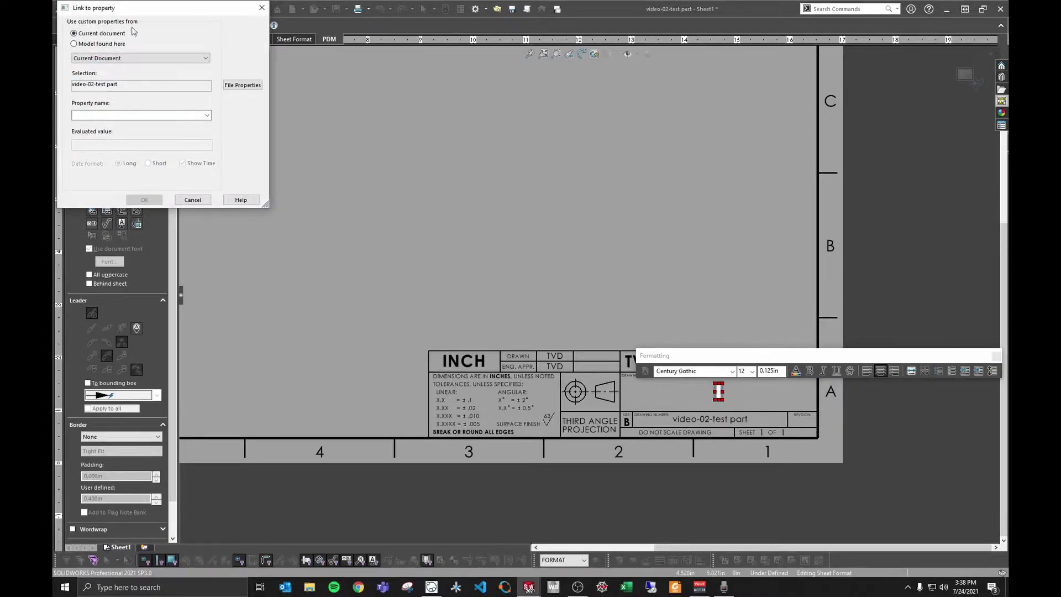
pyautogui.moveTo(148, 8); pyautogui.dragTo(449, 137)
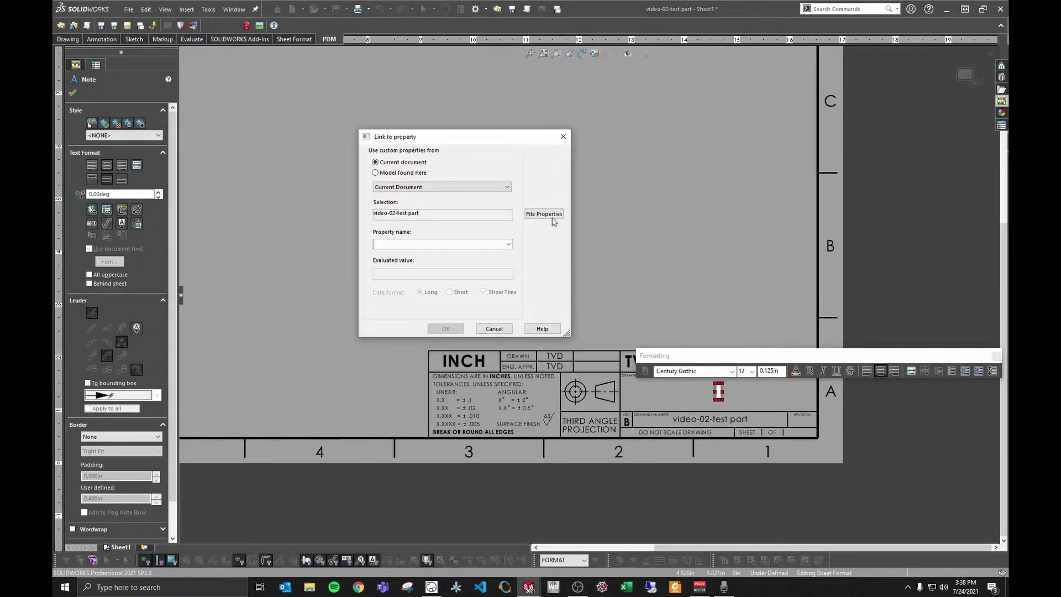
pyautogui.click(412, 174)
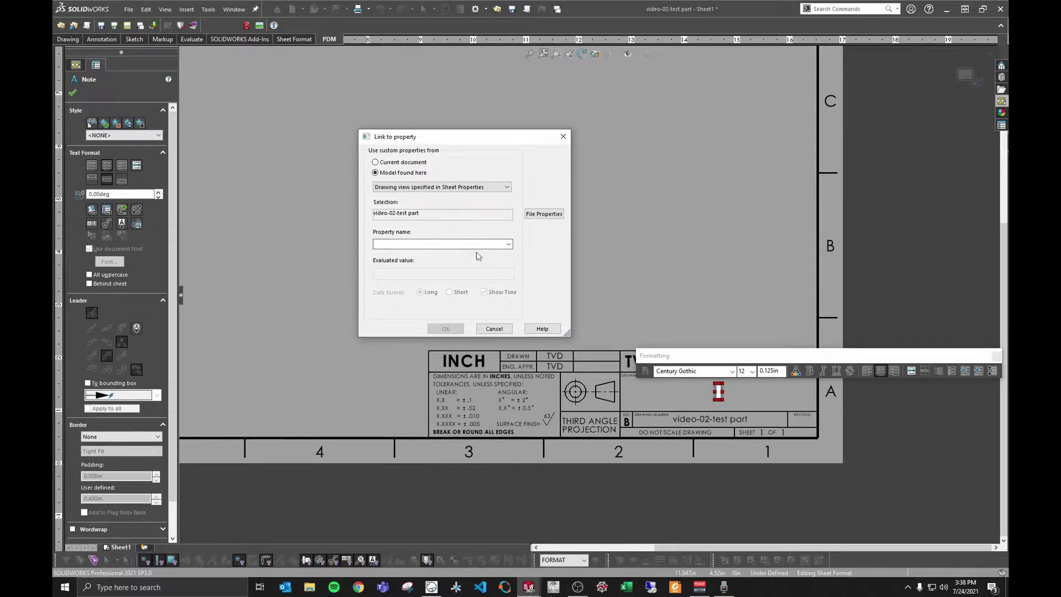
pyautogui.click(507, 246)
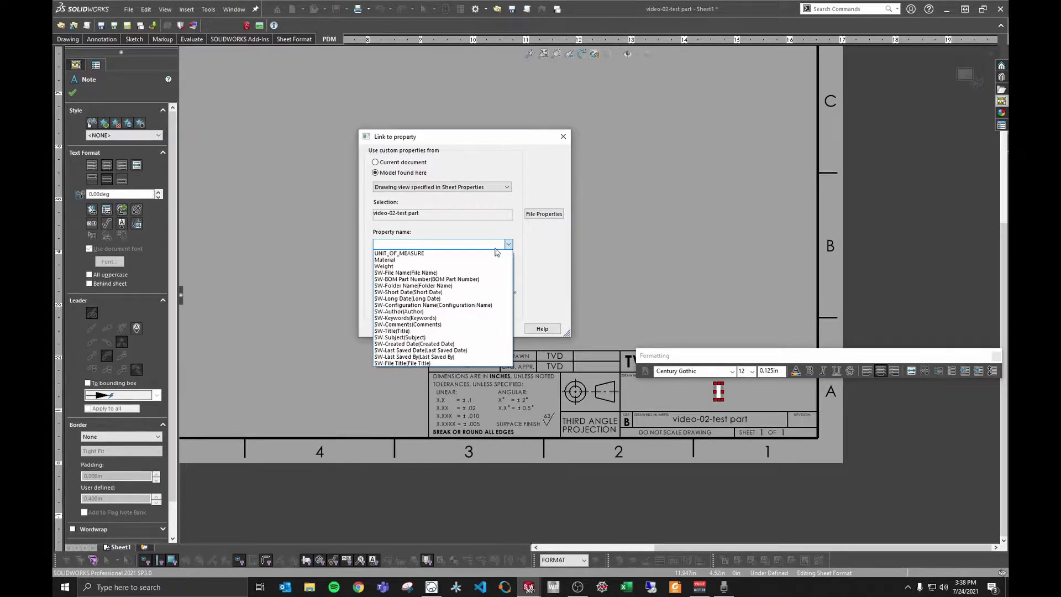
pyautogui.click(420, 331)
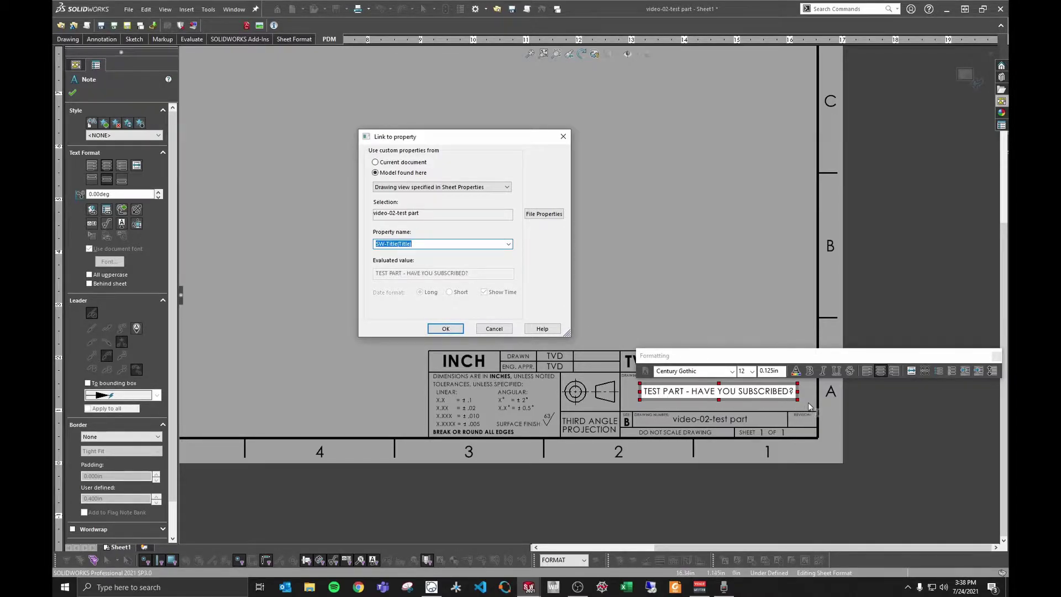
pyautogui.click(445, 328)
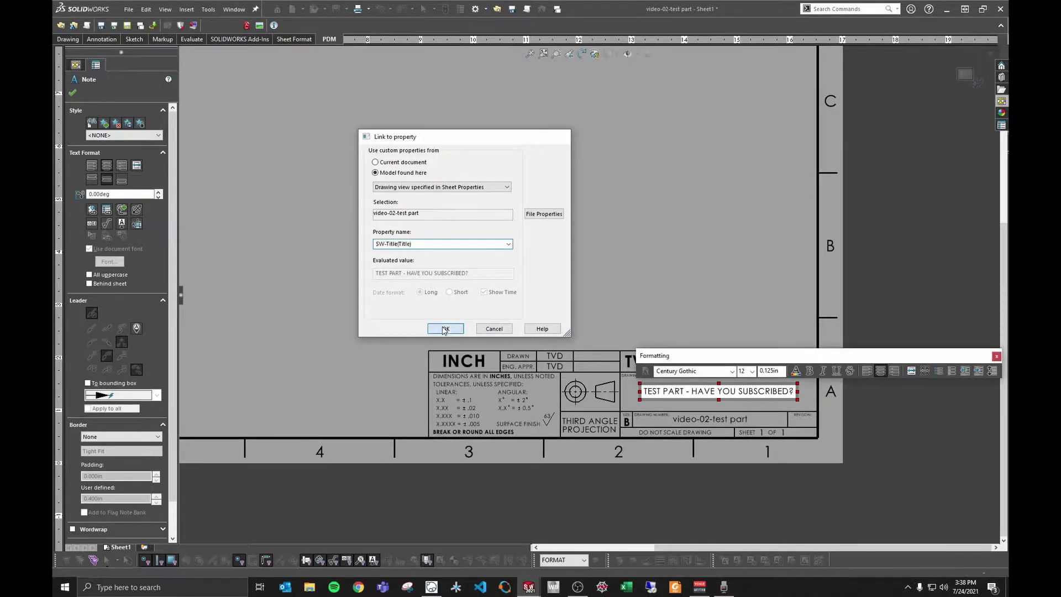
pyautogui.click(761, 301)
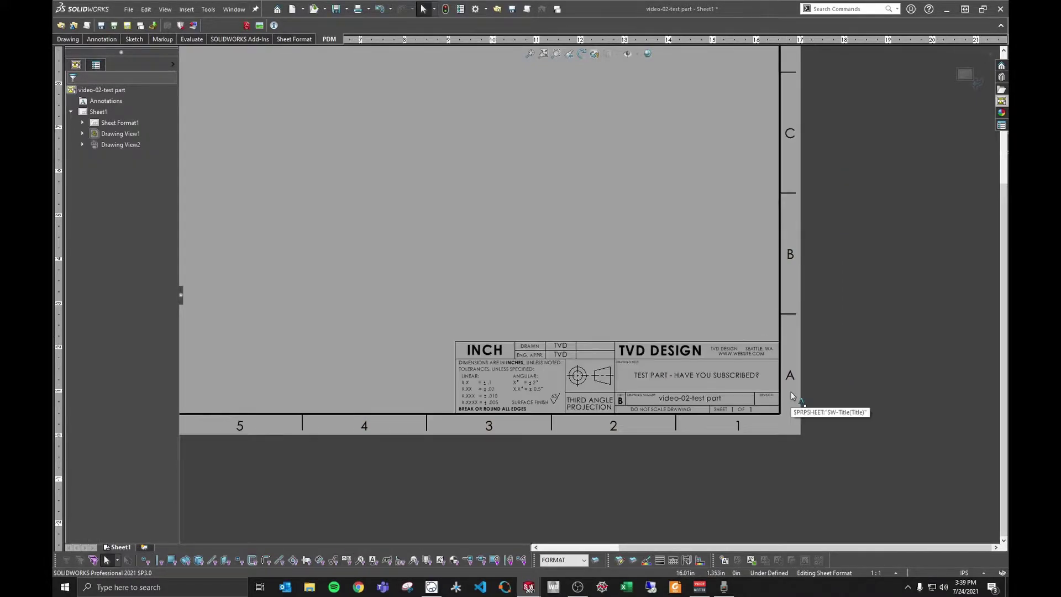
# Zoom into the title block and edit the DIMENSIONS ARE IN INCHES tolerance note
pyautogui.press('f')
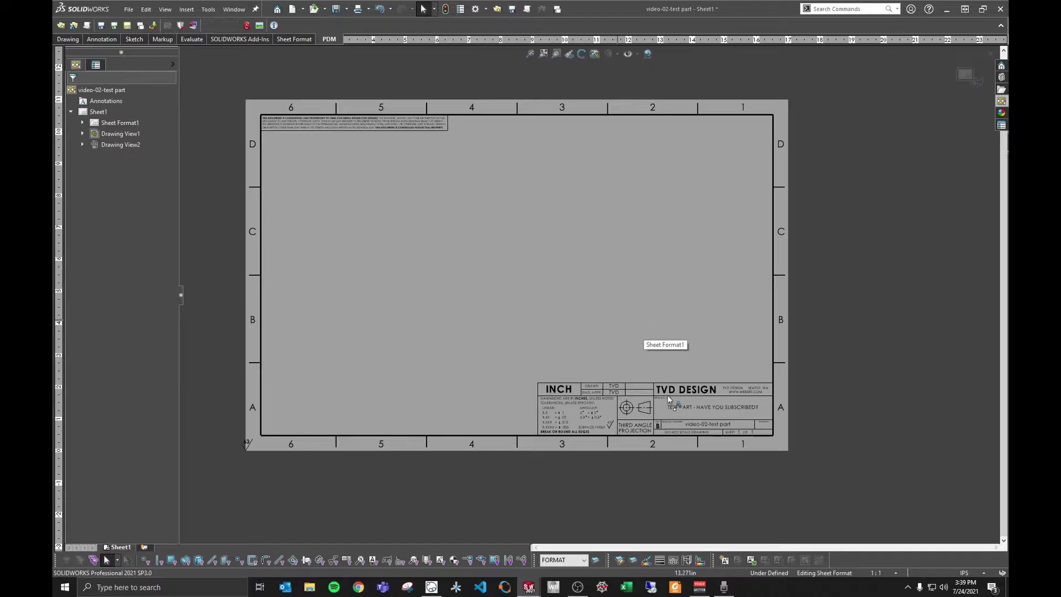
pyautogui.scroll(-3, 666, 447)
pyautogui.scroll(-3, 442, 398)
pyautogui.scroll(-2, 603, 377)
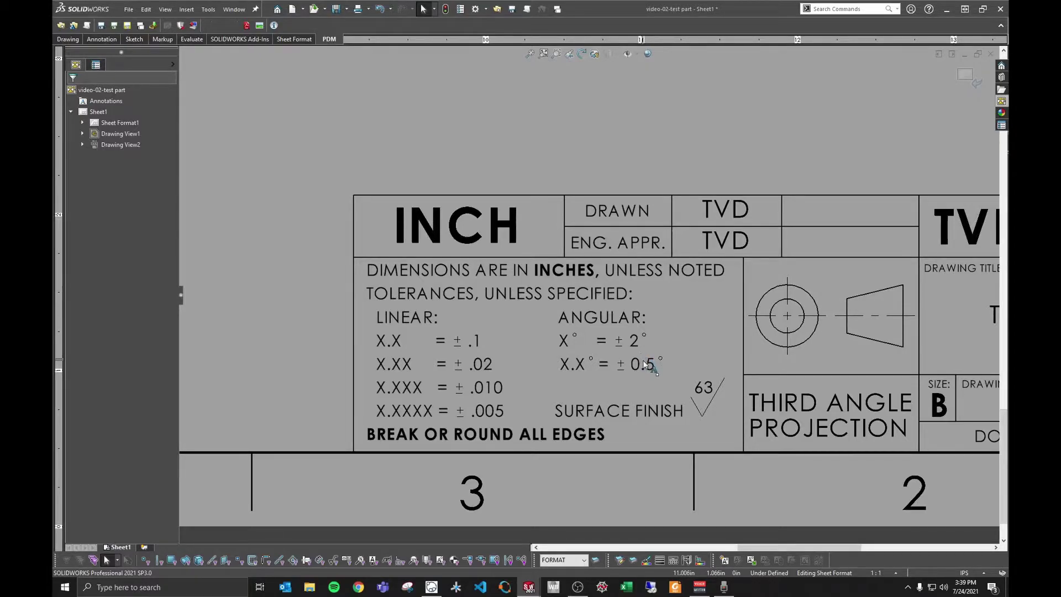
pyautogui.doubleClick(576, 369)
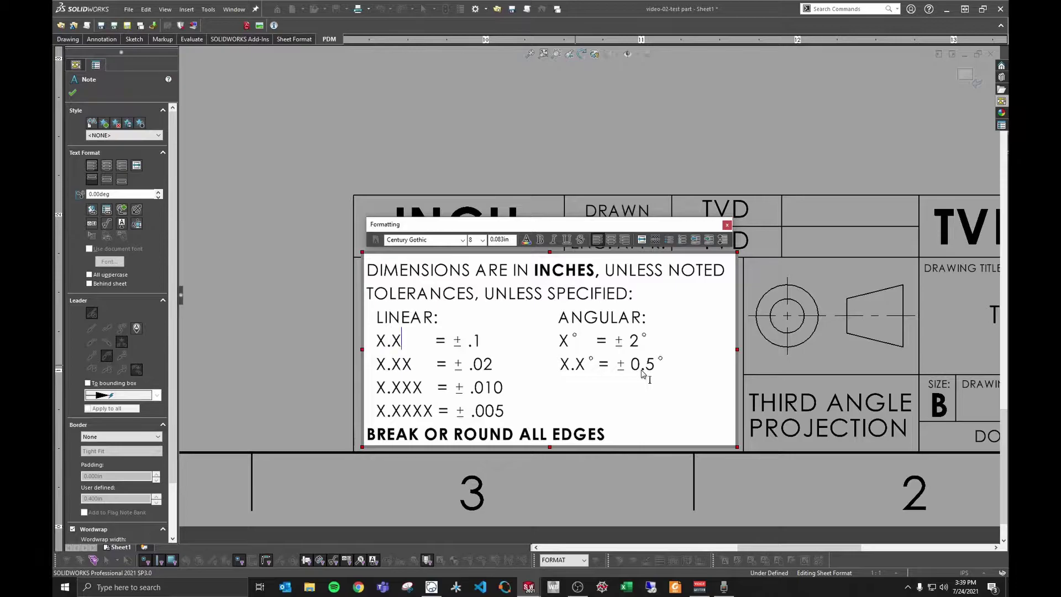
# Start the new angular tolerance line by typing .XX after X
pyautogui.press('Right')
pyautogui.press('Right')
pyautogui.press('Right')
pyautogui.press('Right')
pyautogui.press('Right')
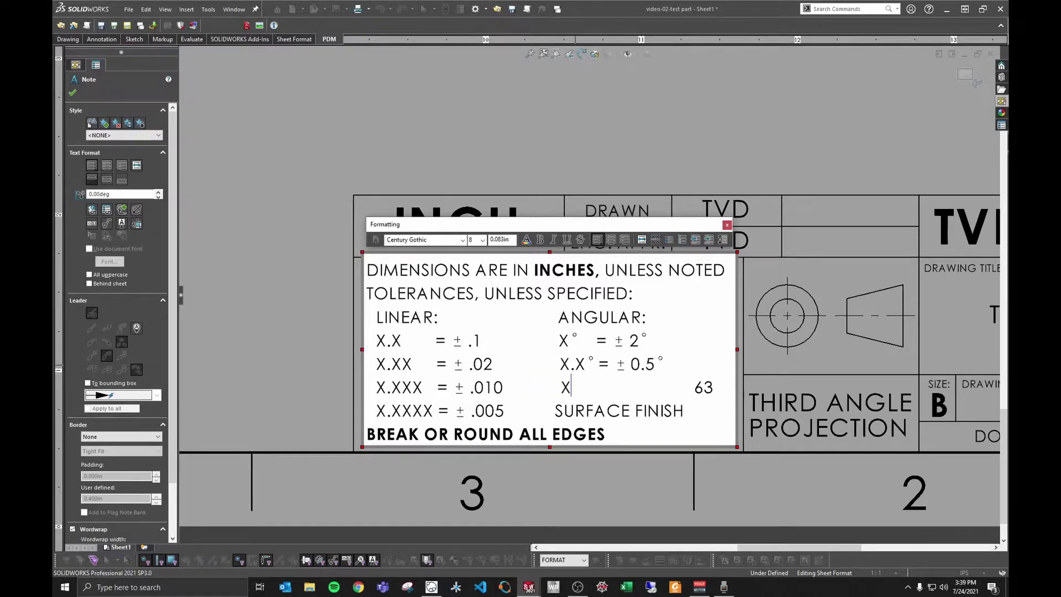
pyautogui.write('.XX')
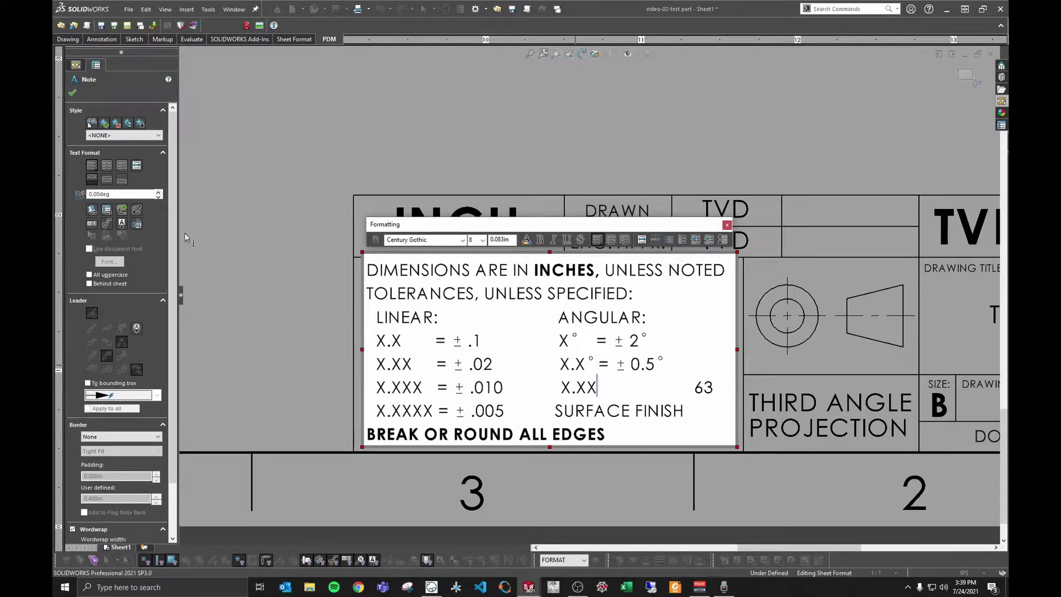
pyautogui.click(122, 212)
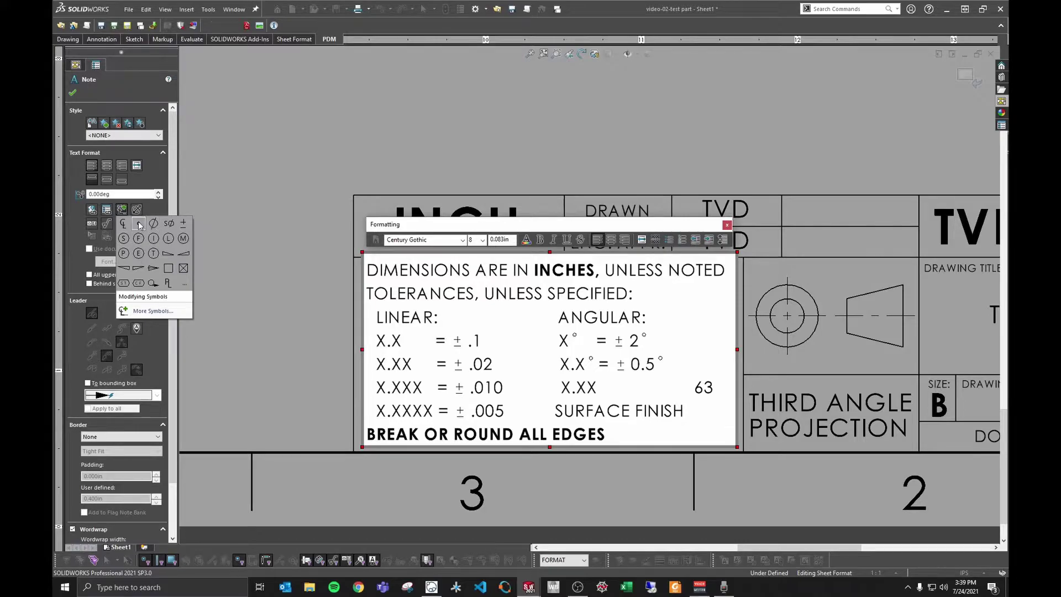
pyautogui.click(152, 311)
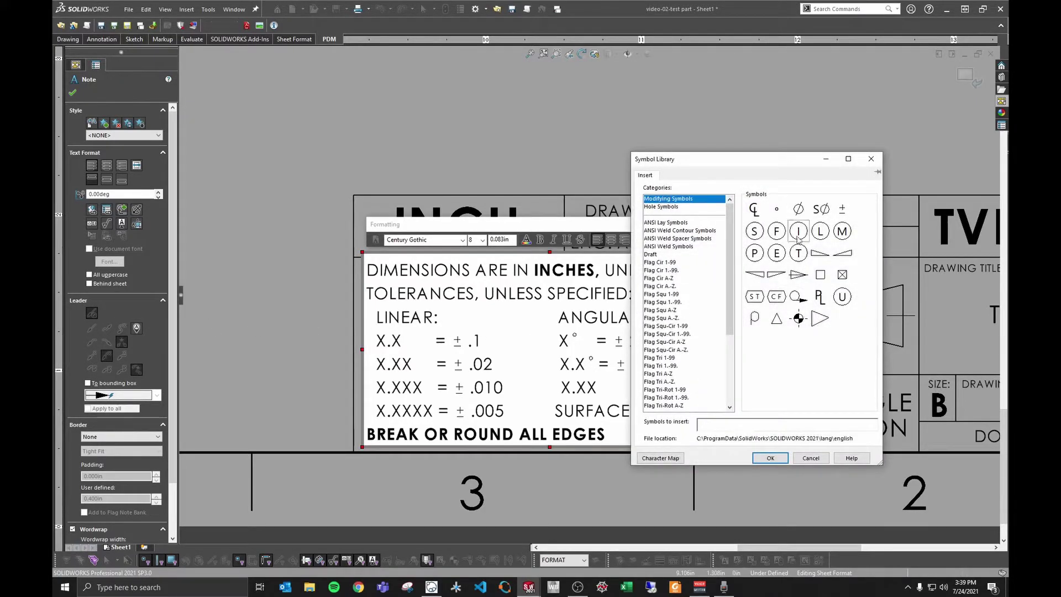
pyautogui.scroll(-5, 685, 304)
pyautogui.scroll(5, 685, 304)
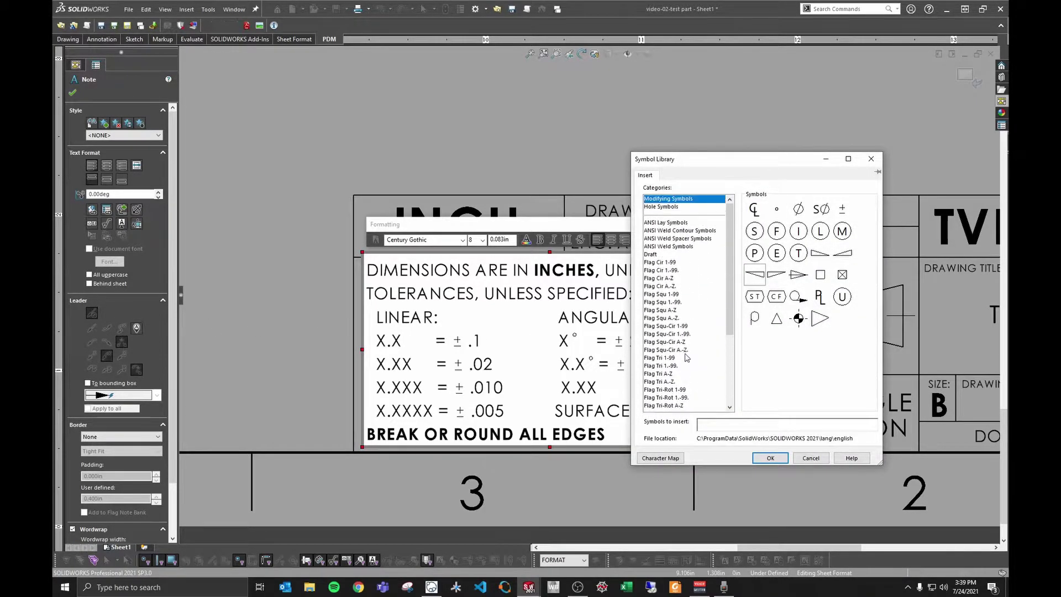
pyautogui.click(810, 458)
# Insert the degree and plus-minus symbols and type 0.1, giving X.XX° = ±0.1
pyautogui.click(122, 210)
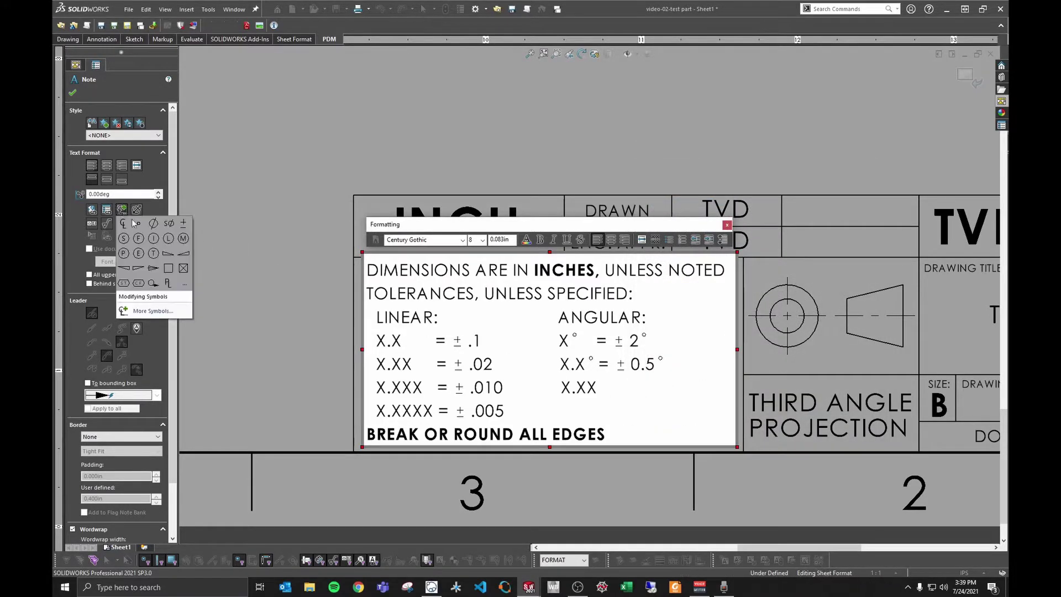
pyautogui.click(140, 223)
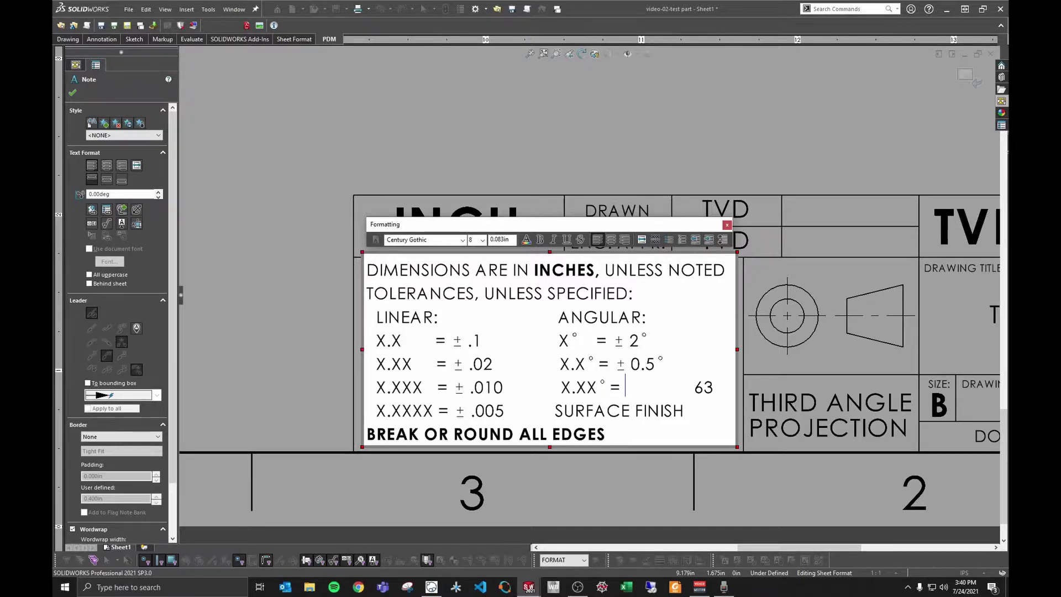
pyautogui.click(122, 209)
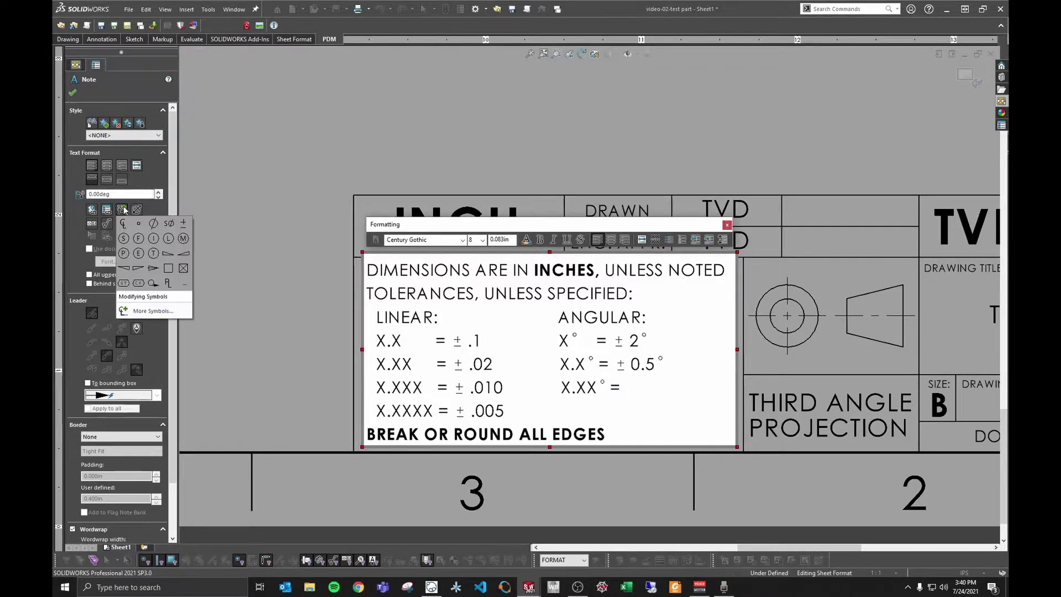
pyautogui.click(183, 224)
pyautogui.write('0.1 63')
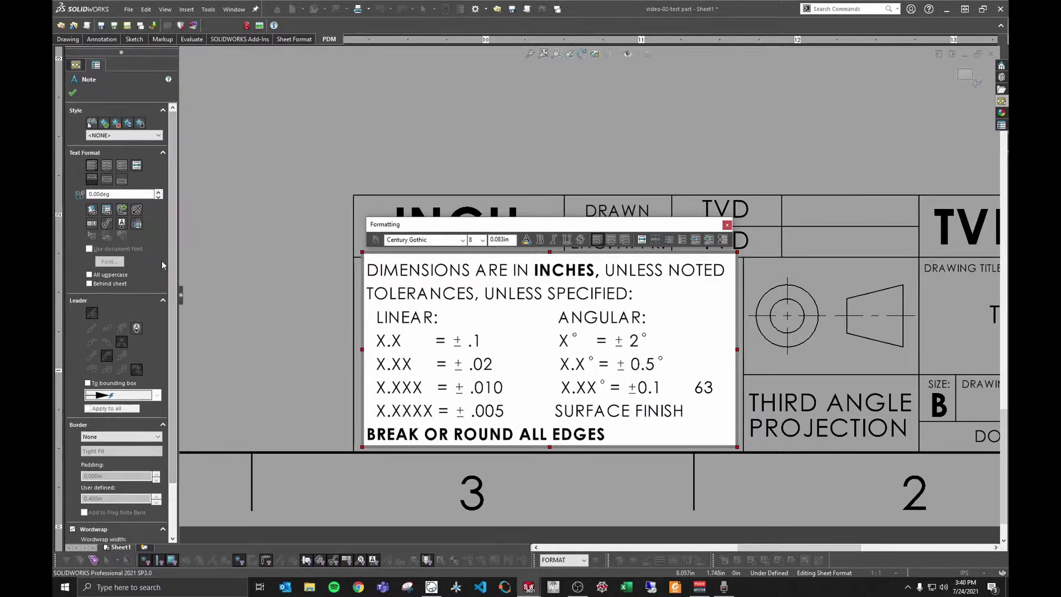
pyautogui.click(122, 209)
# Add the degree sign after ±0.1 and align the equals signs of the angular lines
pyautogui.click(138, 224)
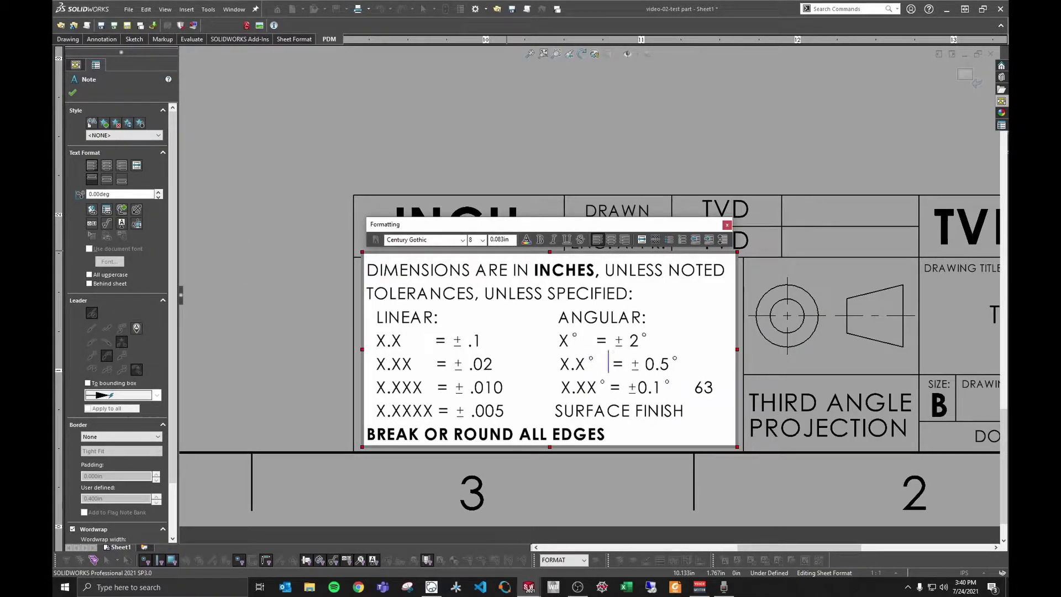
pyautogui.press('BackSpace')
pyautogui.press('Up')
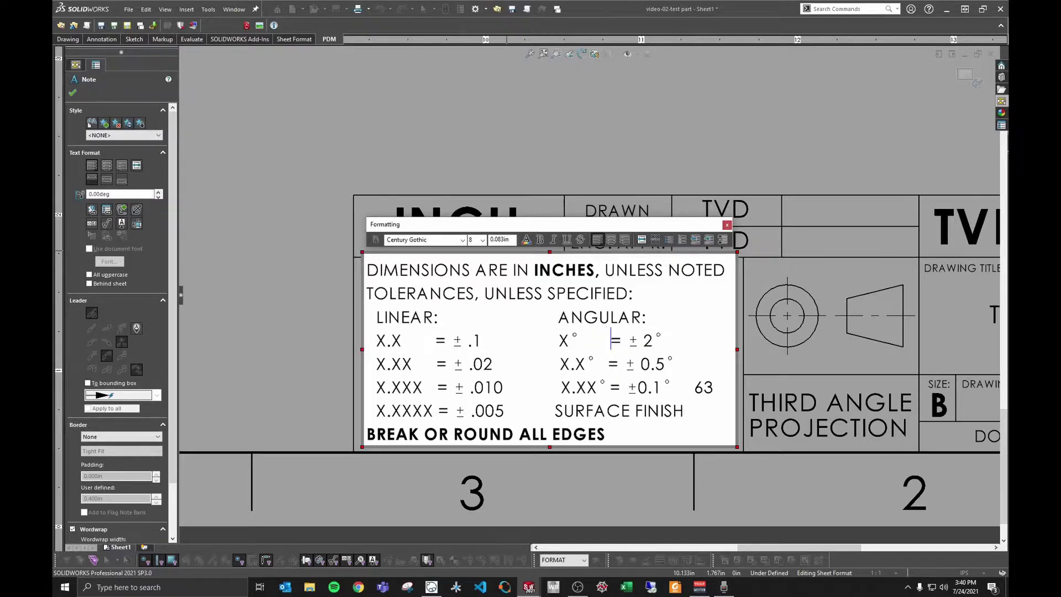
pyautogui.press('Delete')
pyautogui.write('=')
pyautogui.press('Down')
pyautogui.press('Up')
pyautogui.press('BackSpace')
pyautogui.press('Delete')
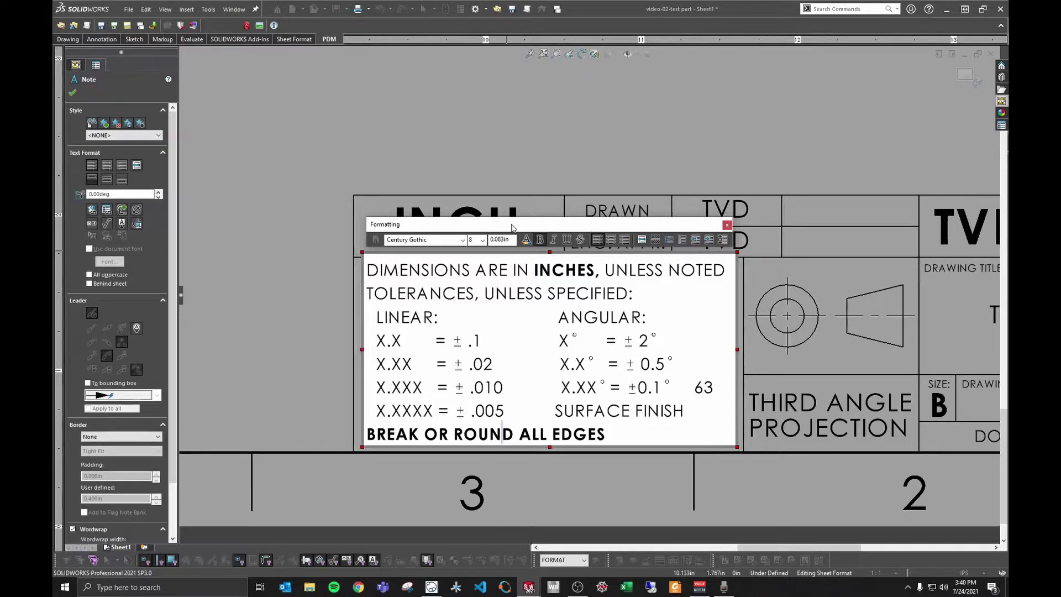
# Change the .005 tolerance to .0050 and exit the note
pyautogui.press('Up')
pyautogui.press('Left')
pyautogui.press('Left')
pyautogui.press('Left')
pyautogui.press('Left')
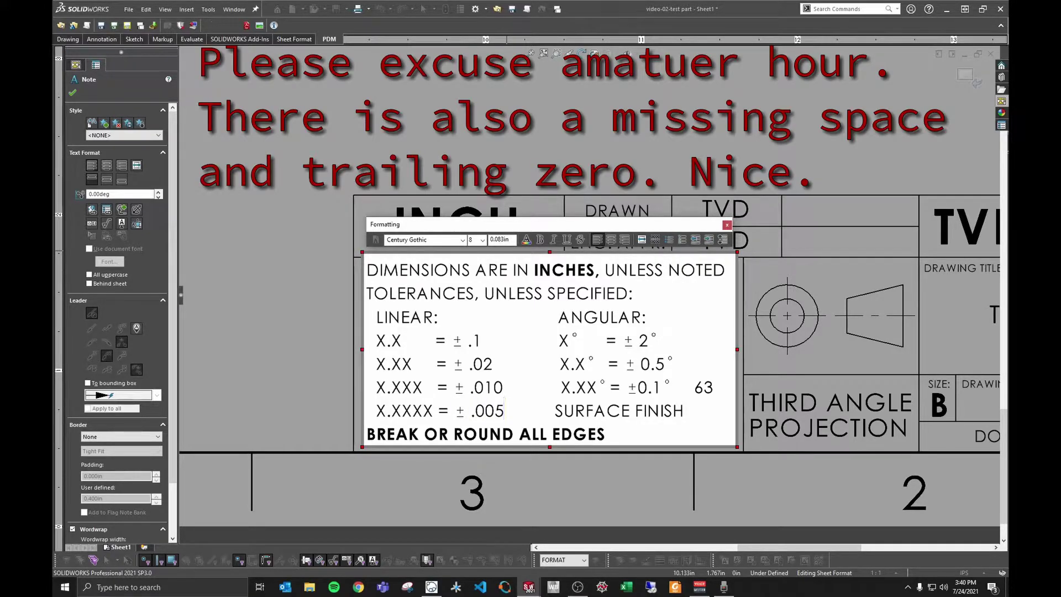
pyautogui.write('0')
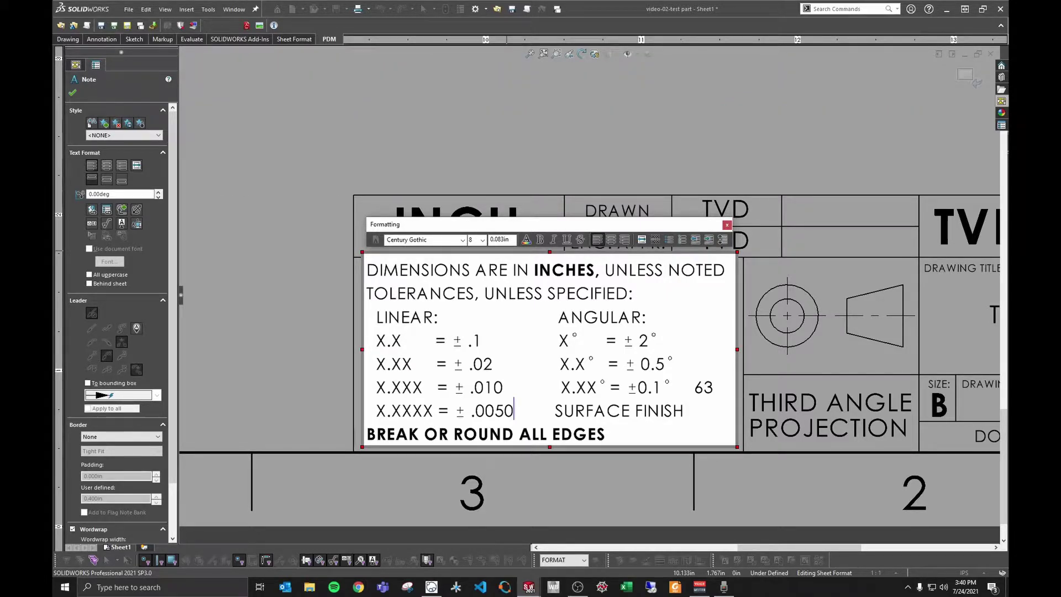
pyautogui.press('Escape')
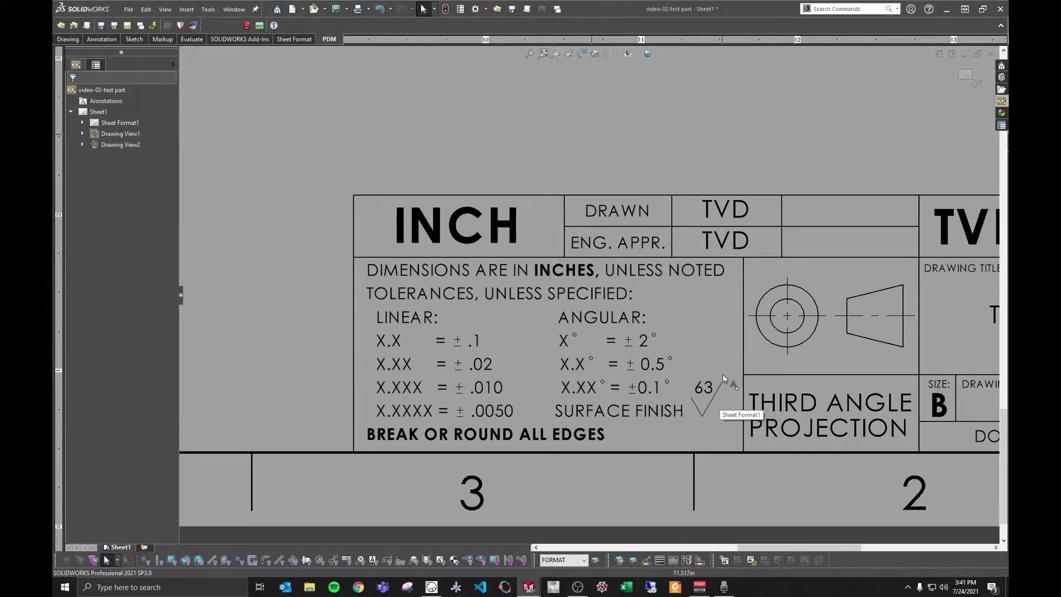
pyautogui.press('f')
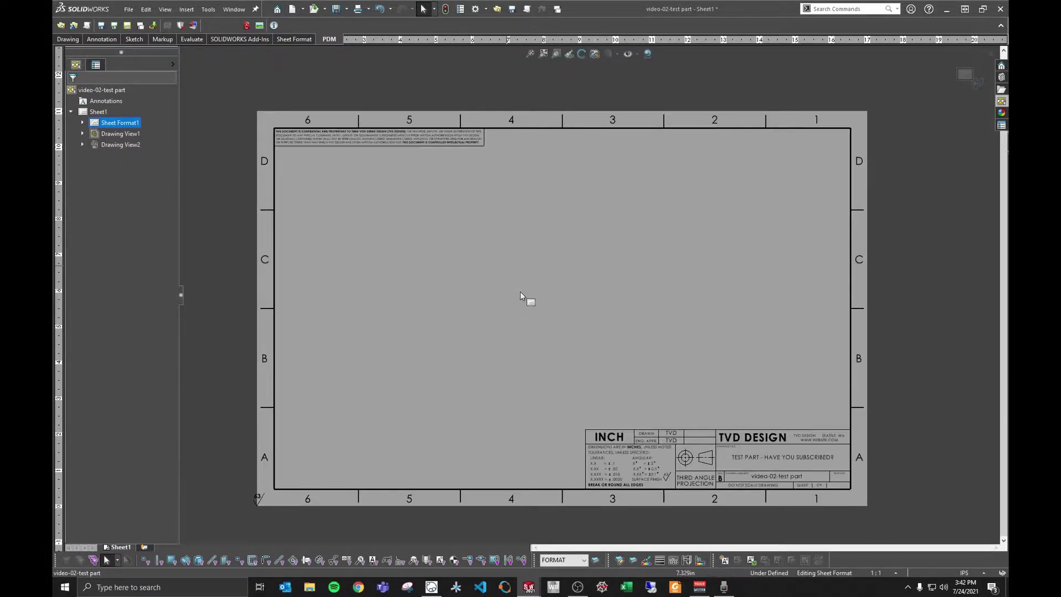
pyautogui.scroll(-3, 707, 459)
pyautogui.scroll(-1, 707, 459)
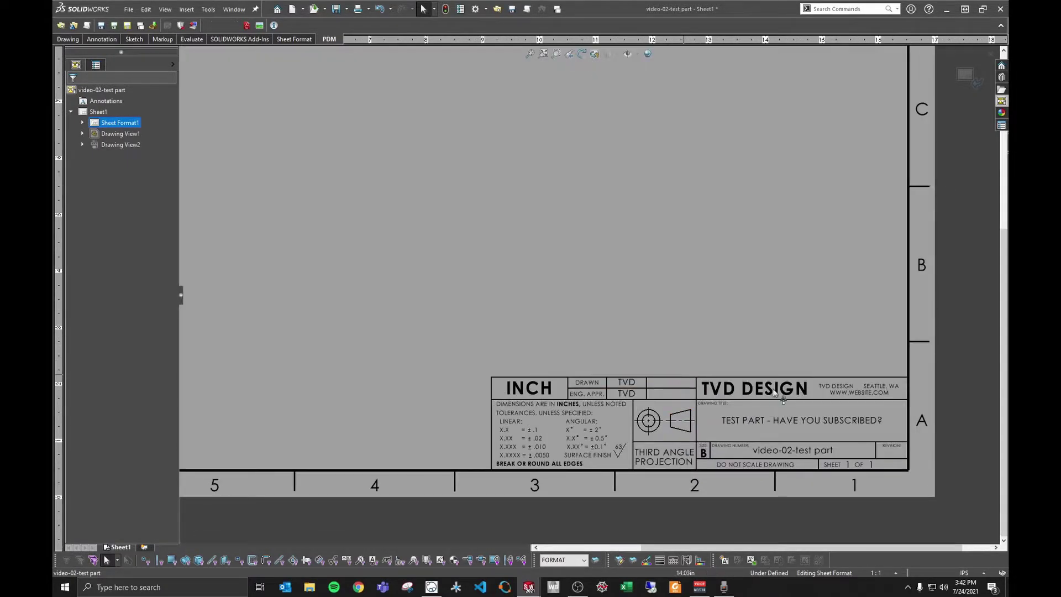
pyautogui.scroll(2, 607, 386)
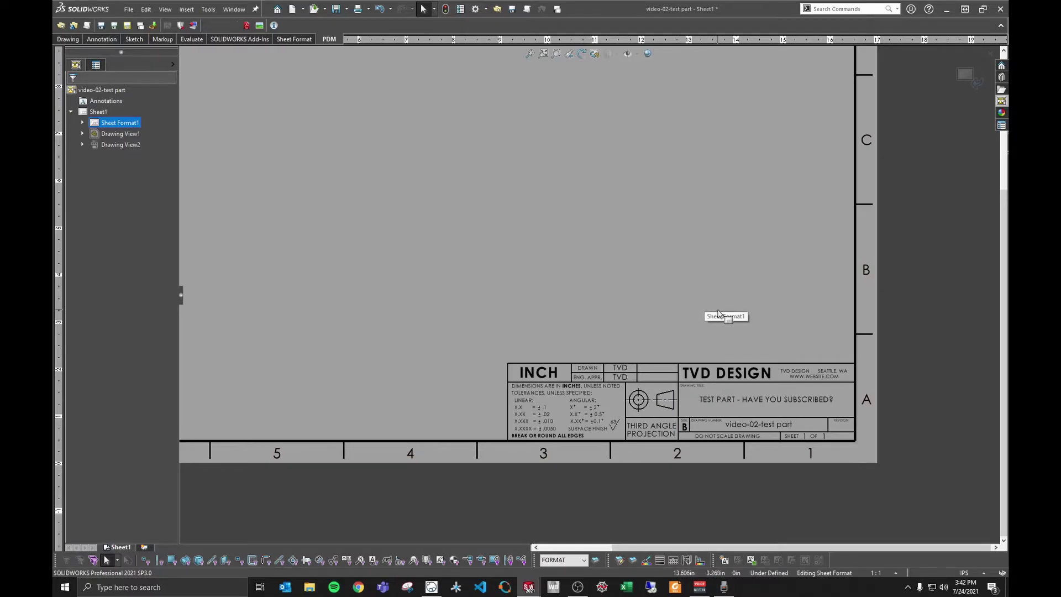
# Make the HIDDEN FORMAT layer visible and set its colour to green
pyautogui.click(595, 560)
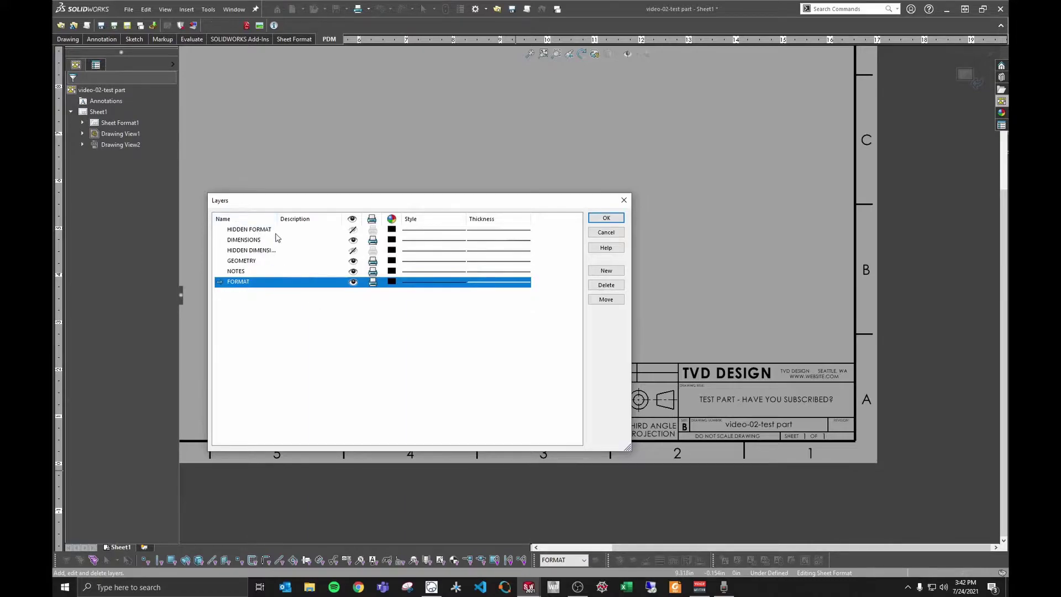
pyautogui.click(353, 230)
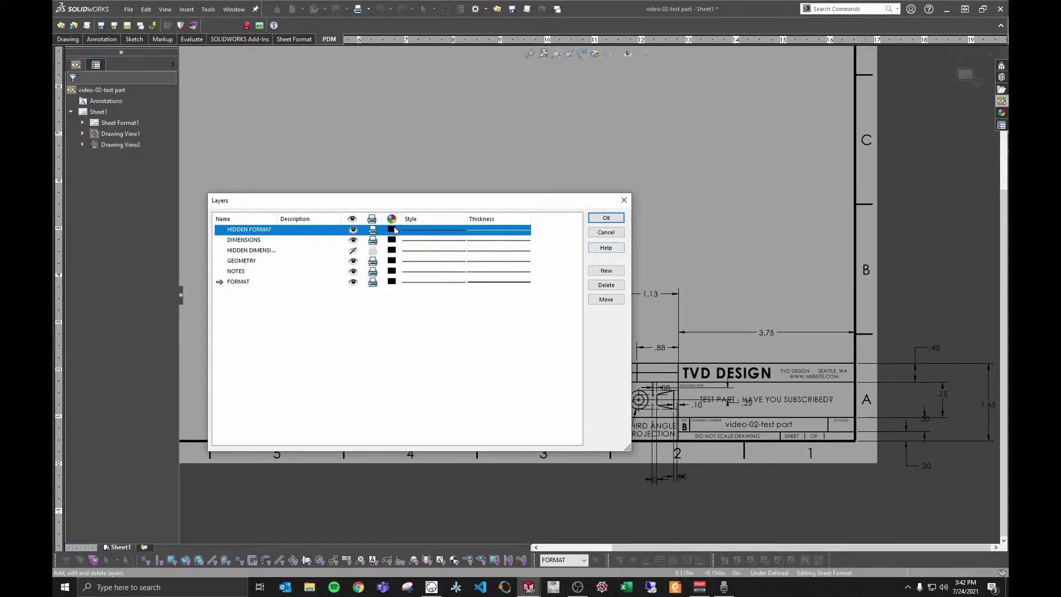
pyautogui.click(392, 230)
pyautogui.click(412, 283)
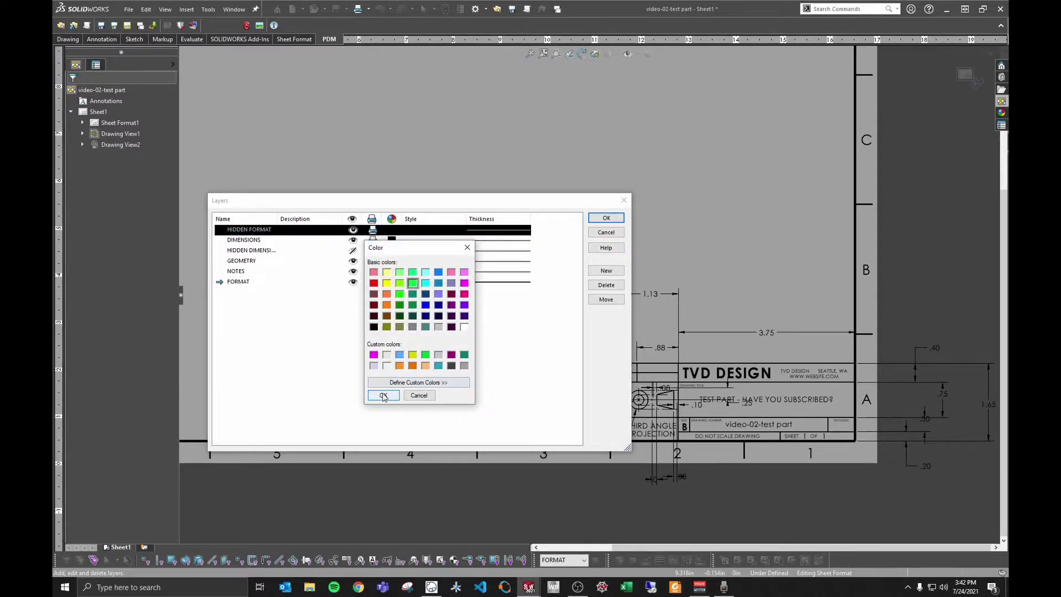
pyautogui.click(384, 395)
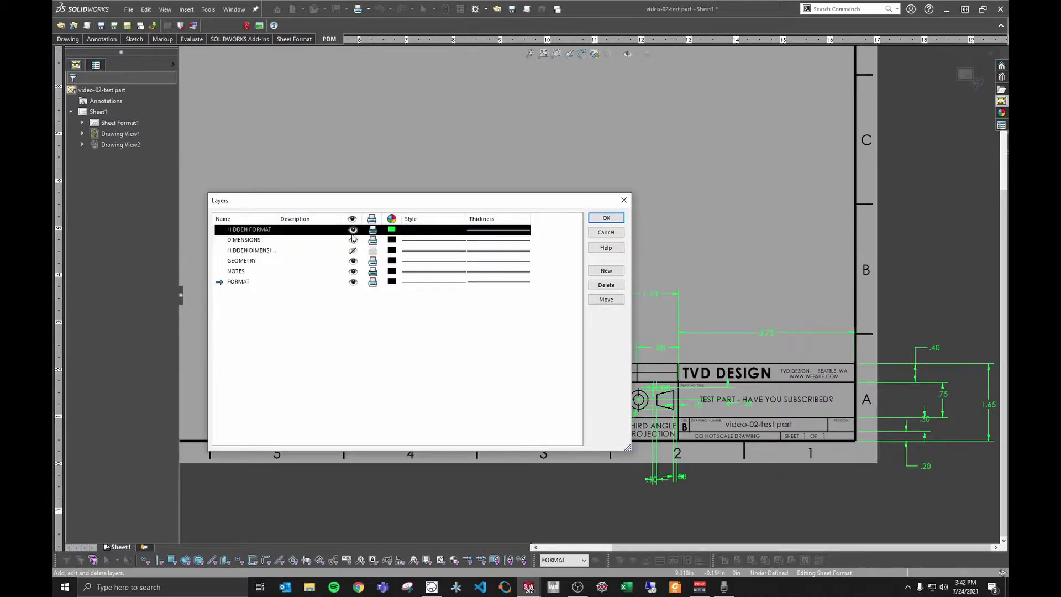
# Toggle the FORMAT layer off and on to compare, leaving it visible
pyautogui.click(313, 286)
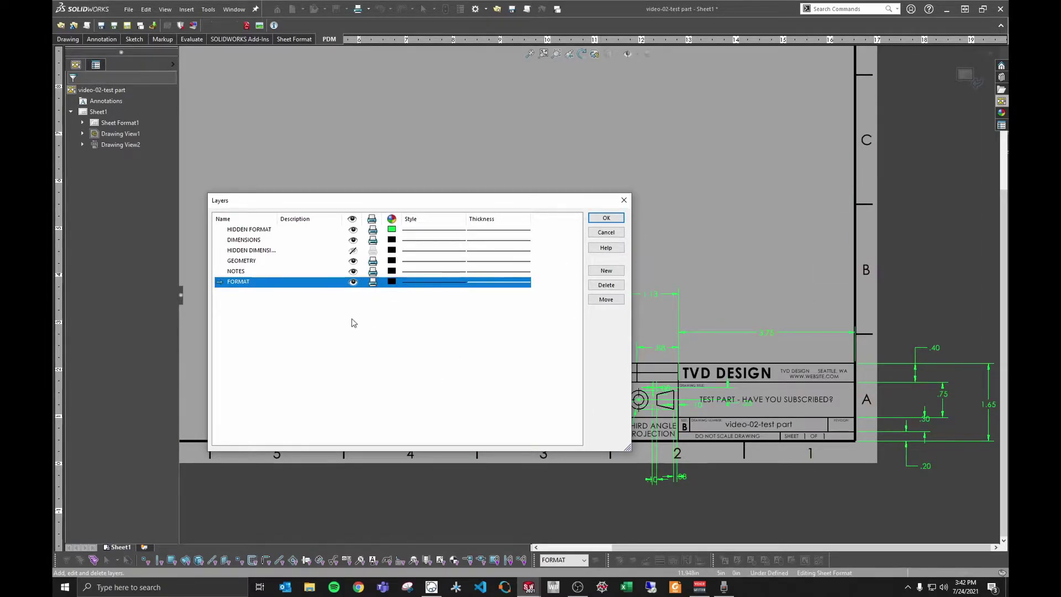
pyautogui.click(354, 284)
pyautogui.click(354, 284)
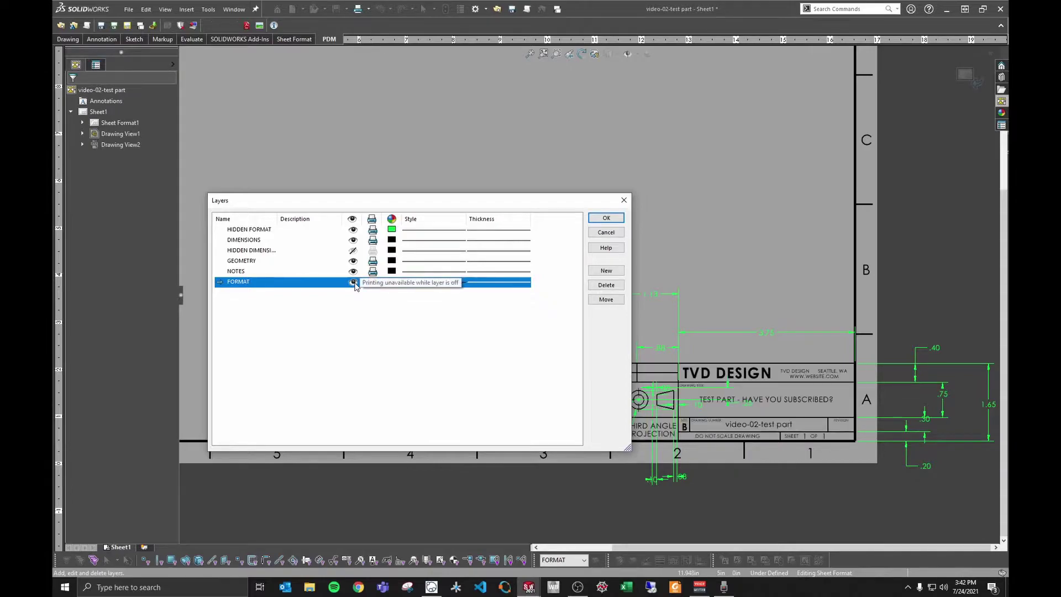
pyautogui.click(352, 283)
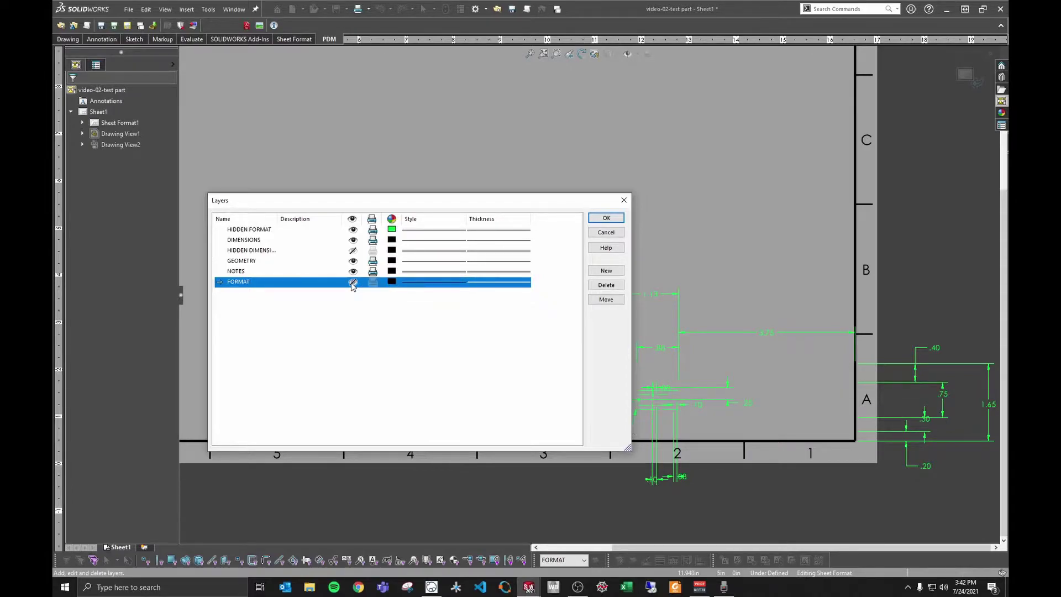
pyautogui.click(351, 283)
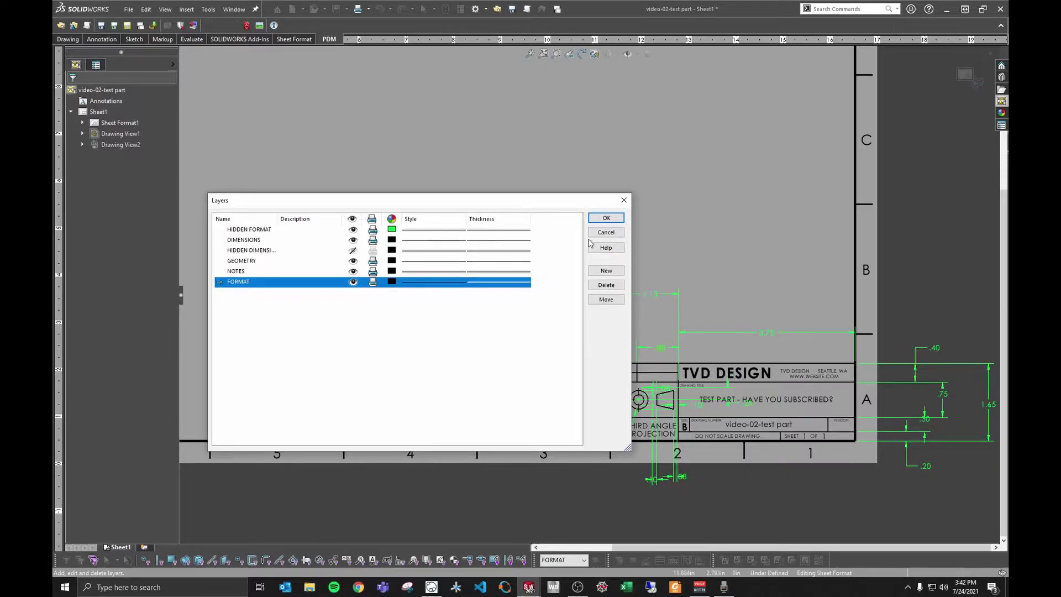
# Apply the layer changes so the HIDDEN FORMAT dimensions show, with FORMAT as the current layer
pyautogui.click(606, 219)
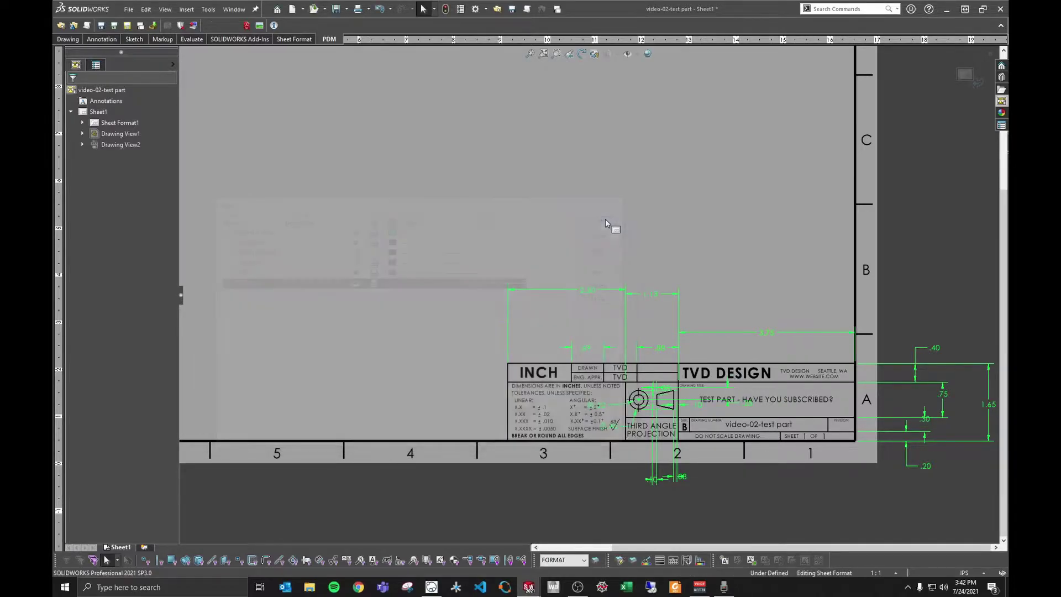
pyautogui.scroll(2, 779, 456)
pyautogui.scroll(2, 654, 317)
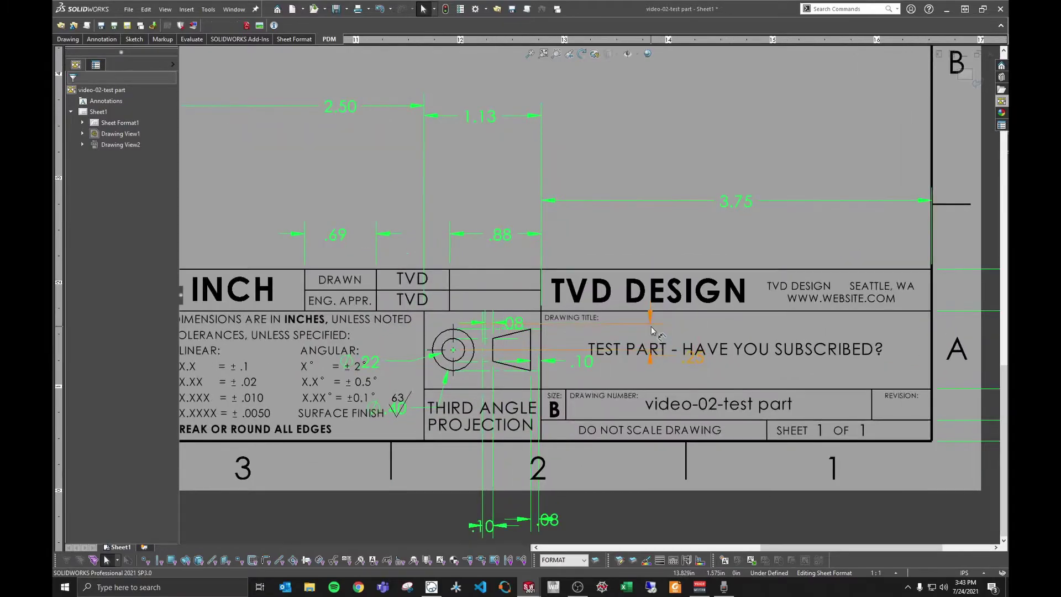
pyautogui.scroll(-1, 651, 332)
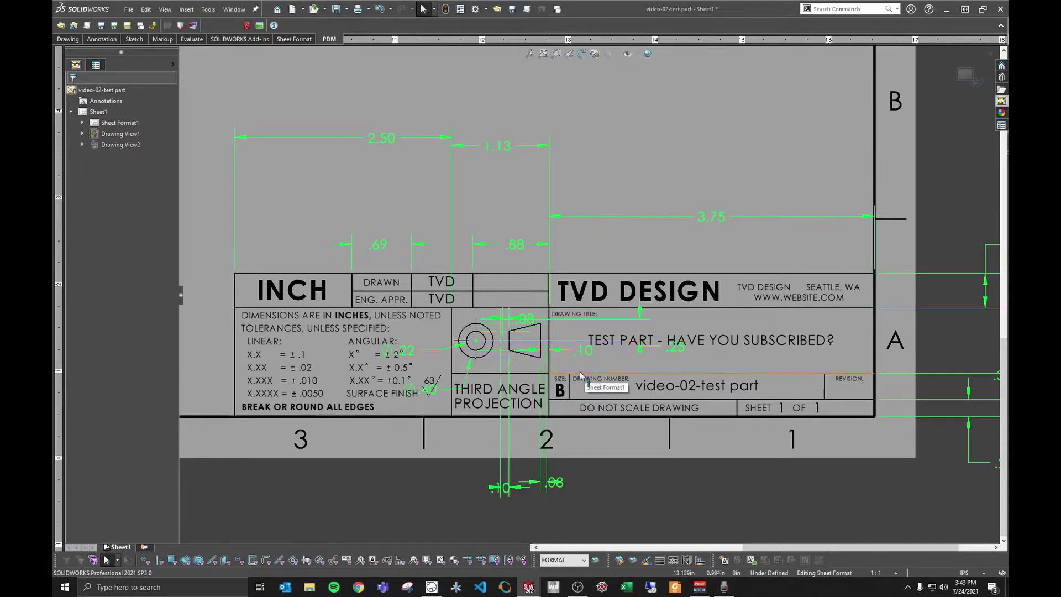
pyautogui.scroll(-2, 620, 400)
pyautogui.scroll(-1, 867, 370)
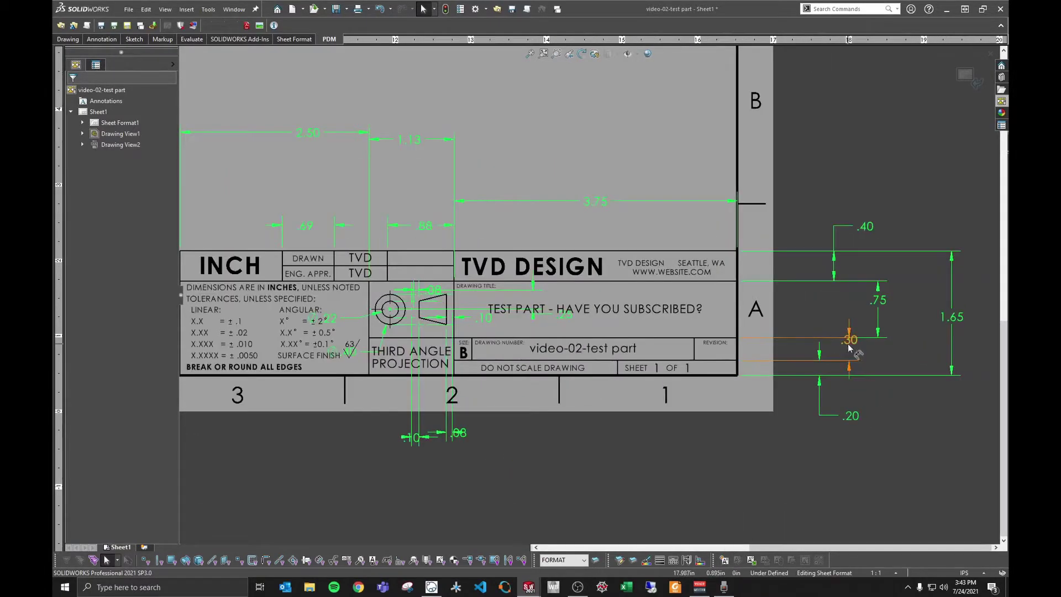
# Move the .30 spacing dimension to the right and change its value to .35
pyautogui.moveTo(854, 345); pyautogui.dragTo(920, 351)
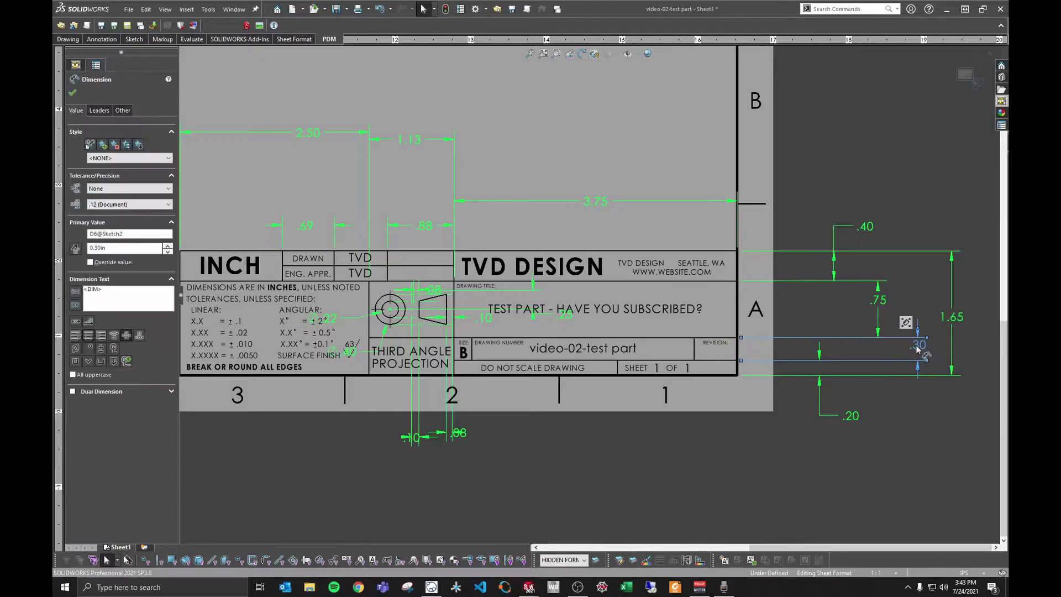
pyautogui.doubleClick(918, 347)
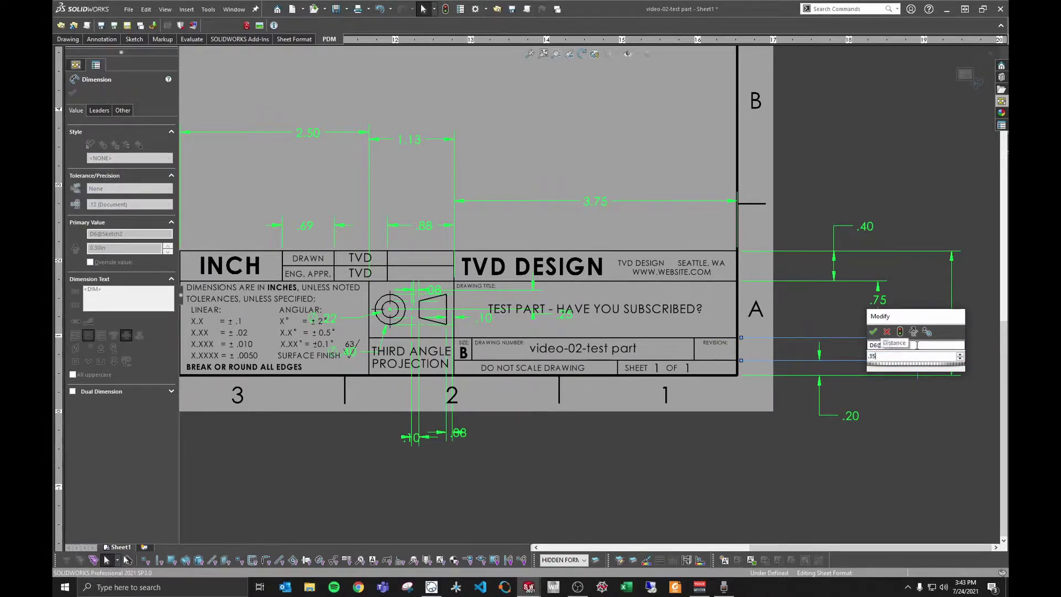
pyautogui.press('Return')
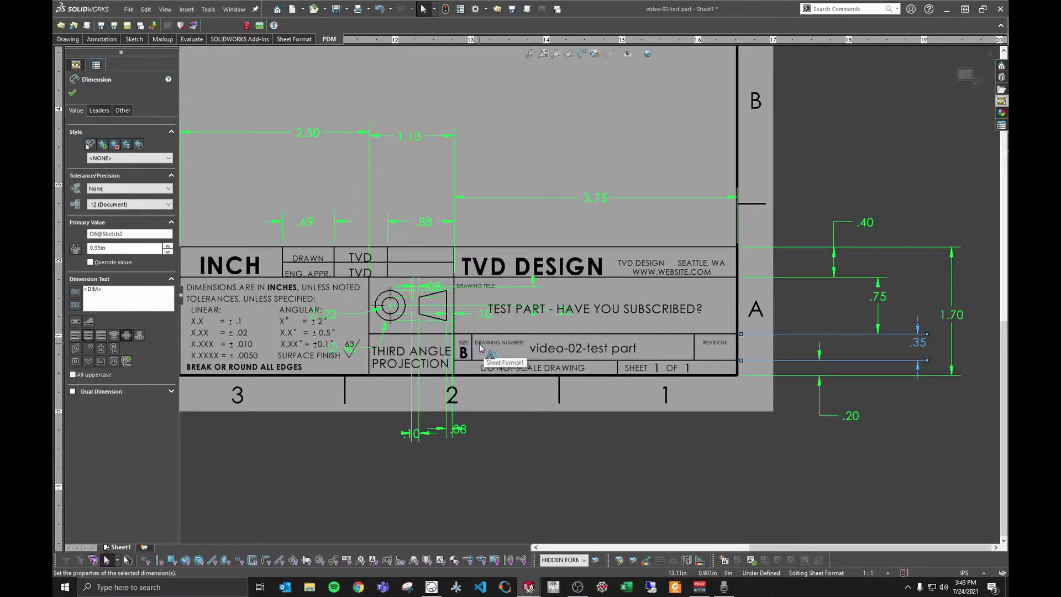
pyautogui.scroll(-1, 516, 349)
pyautogui.scroll(-1, 516, 344)
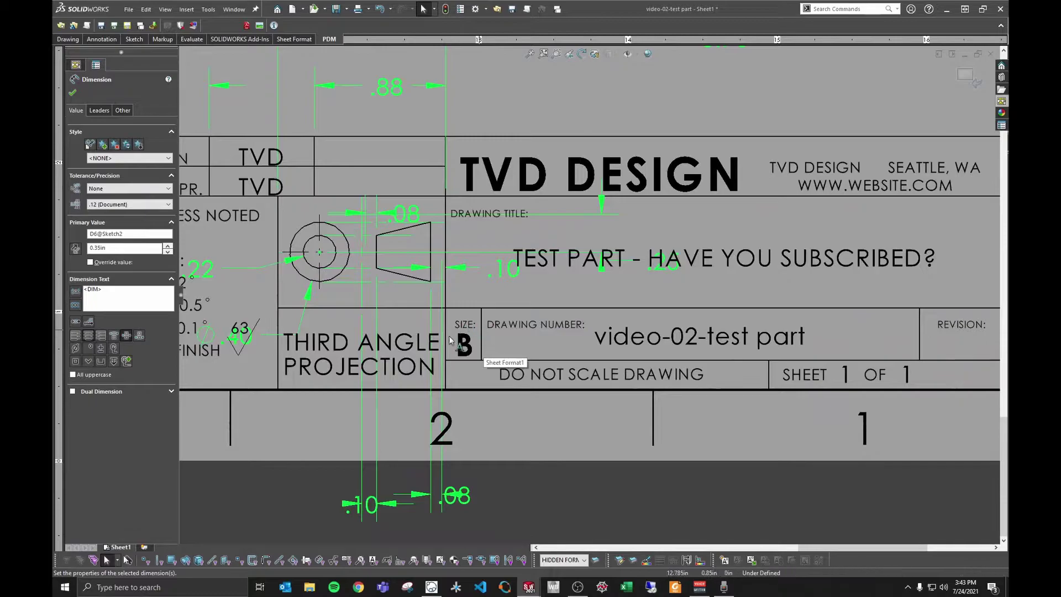
pyautogui.press('Escape')
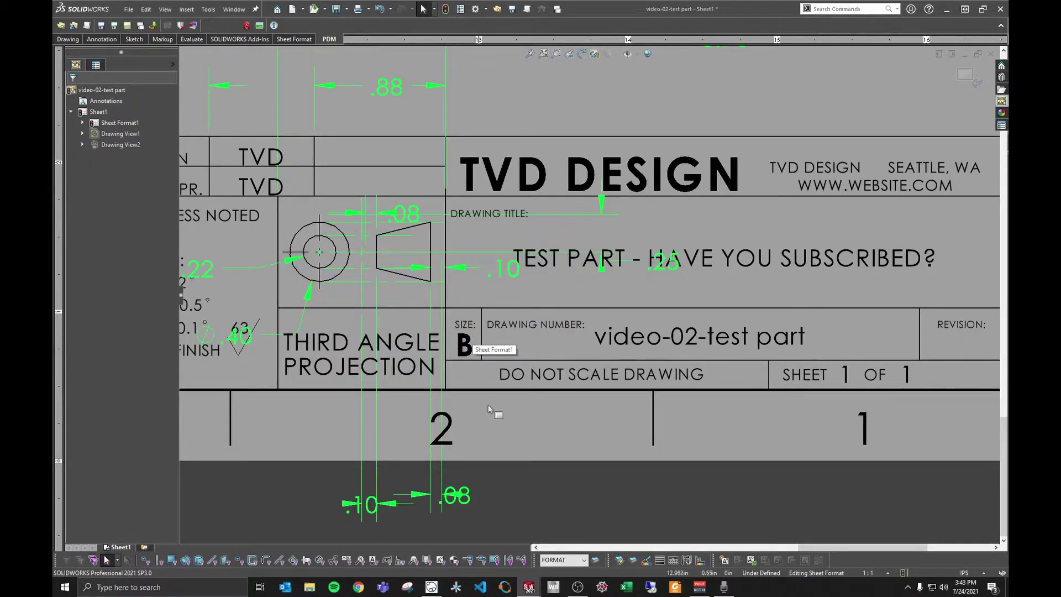
# Nudge the DRAWING NUMBER: label slightly and begin a new dimension
pyautogui.moveTo(500, 326); pyautogui.dragTo(496, 329)
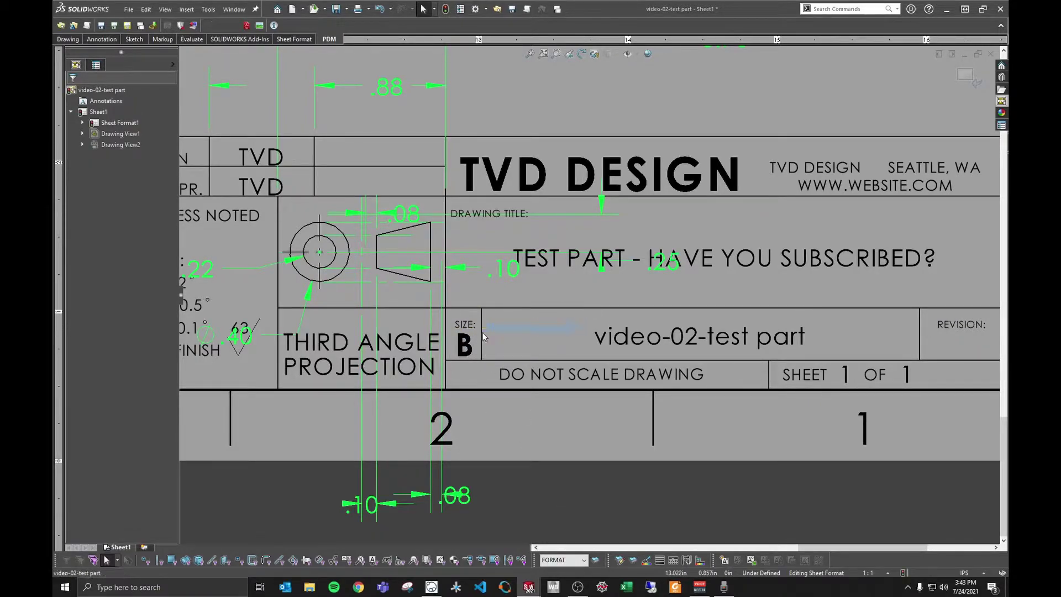
pyautogui.click(482, 367)
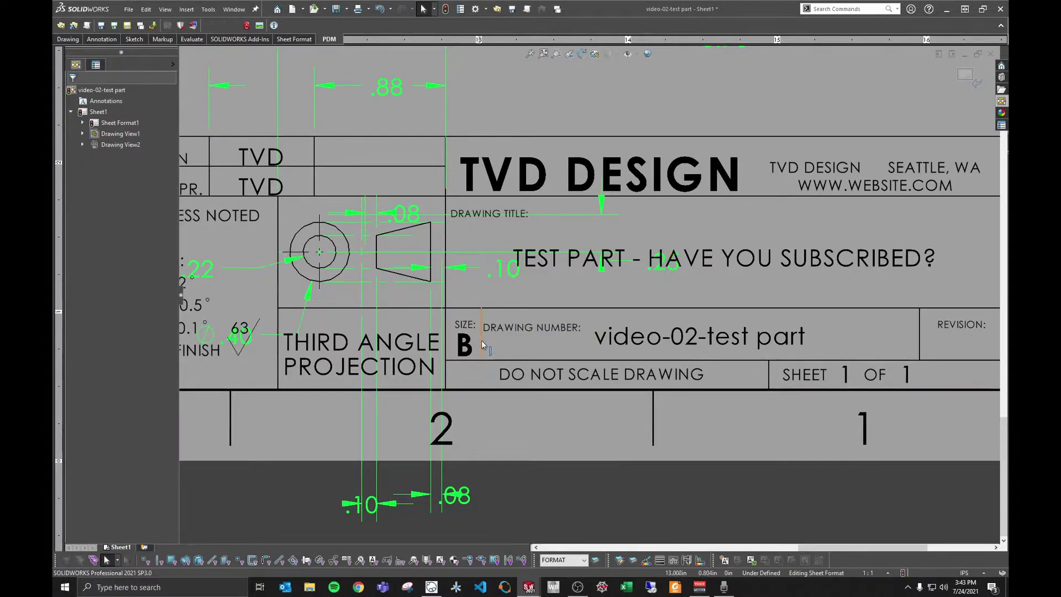
pyautogui.moveTo(483, 367); pyautogui.dragTo(483, 309, button='right')
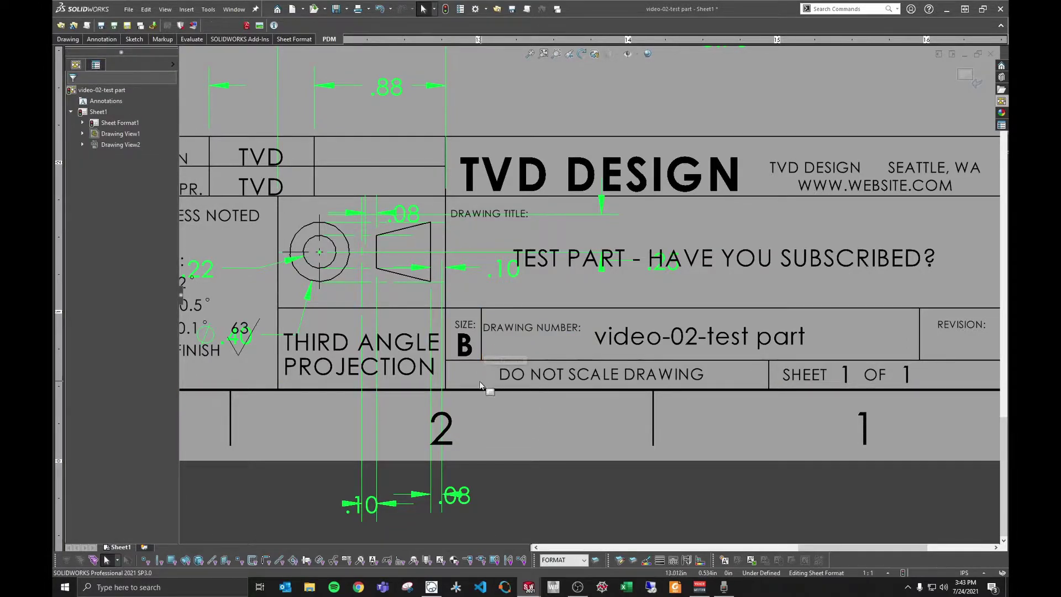
# Dimension the SIZE cell's two vertical edges at .35 below the title block, on layer HIDDEN FORMAT
pyautogui.click(445, 377)
pyautogui.click(481, 345)
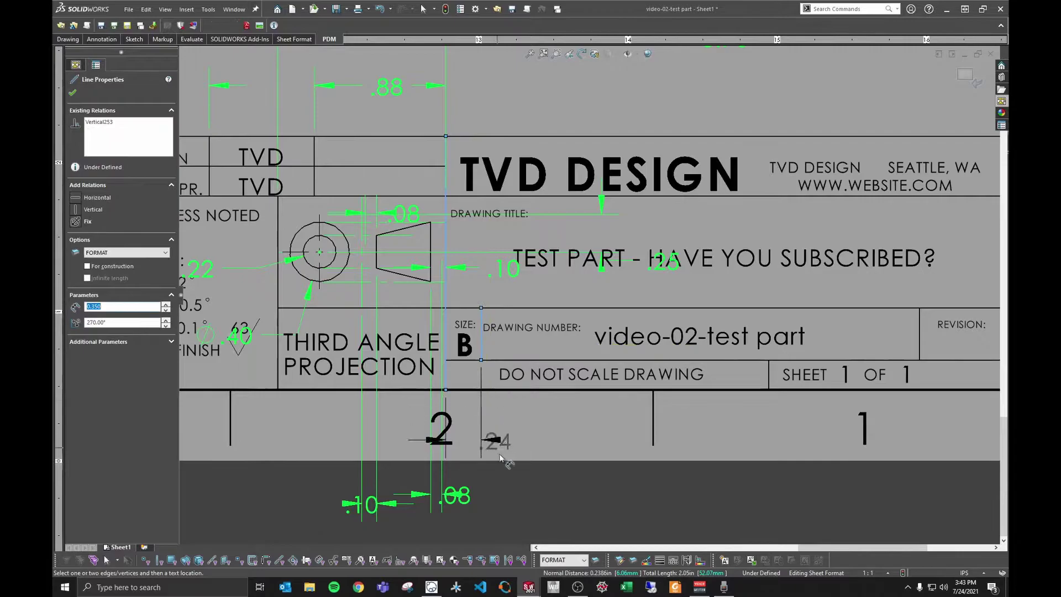
pyautogui.scroll(2, 605, 496)
pyautogui.click(602, 483)
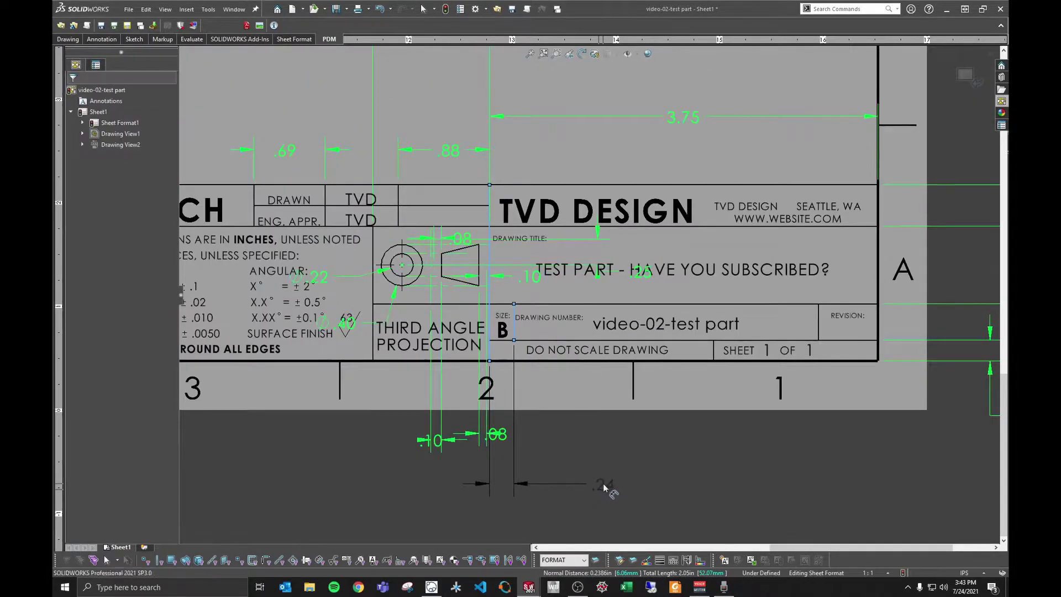
pyautogui.write('.35')
pyautogui.press('Return')
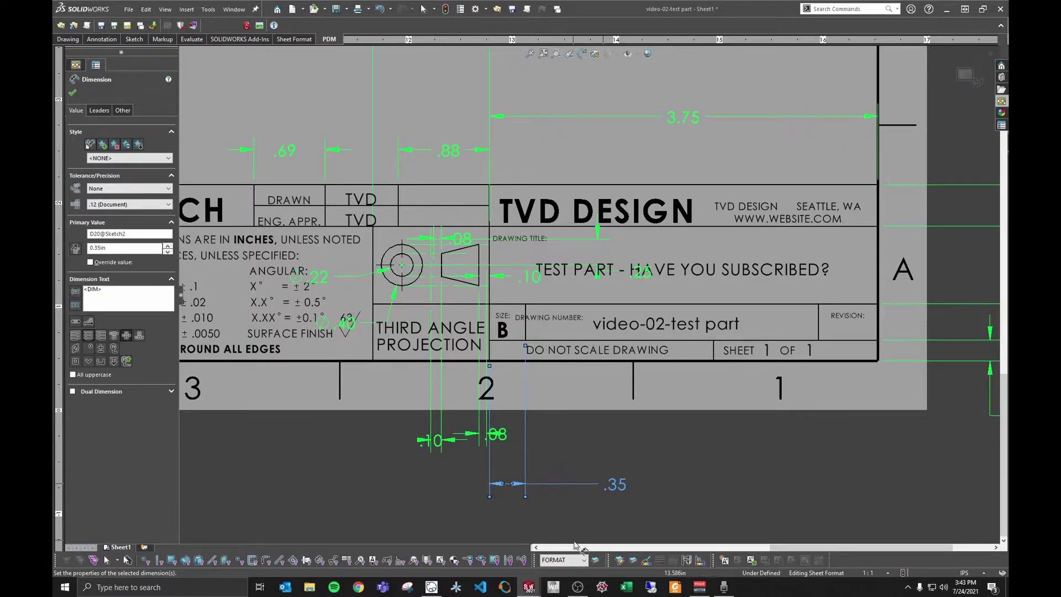
pyautogui.click(584, 560)
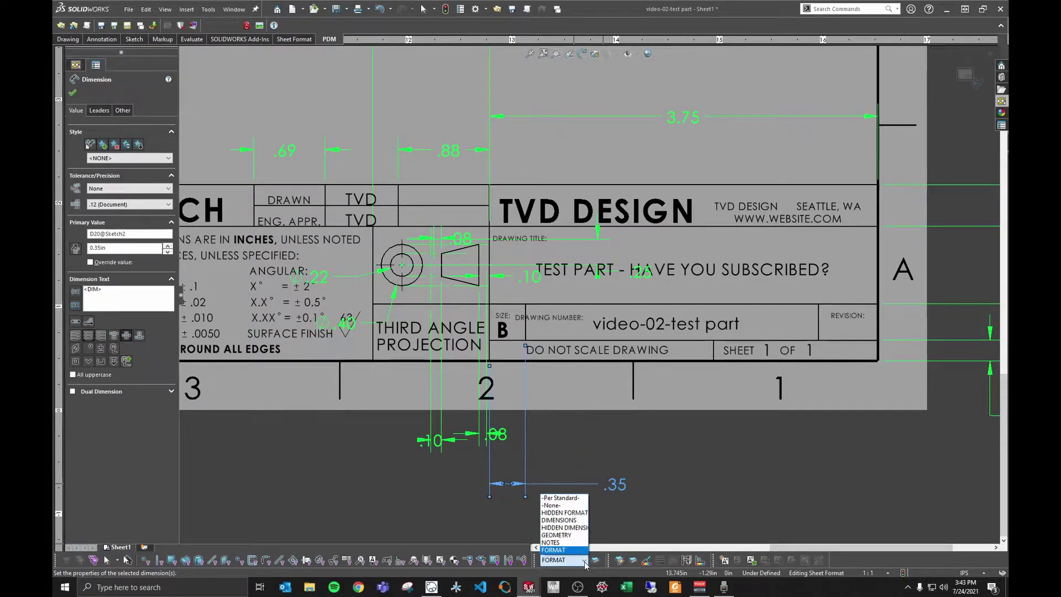
pyautogui.click(566, 513)
pyautogui.click(718, 506)
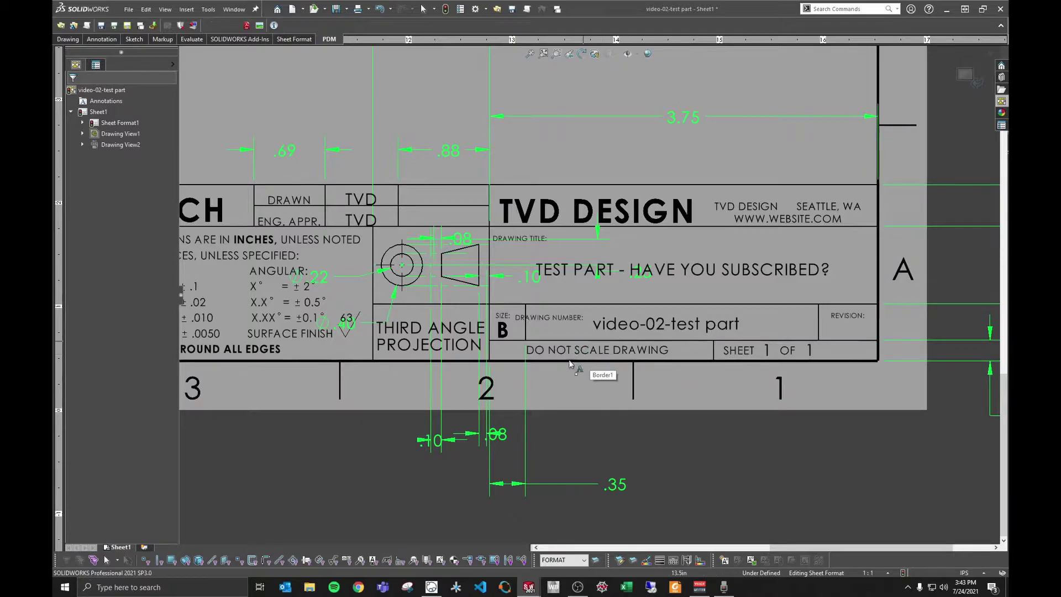
# Shift the SIZE: label within its cell and line up the DRAWING NUMBER: label beside it
pyautogui.scroll(8, 527, 319)
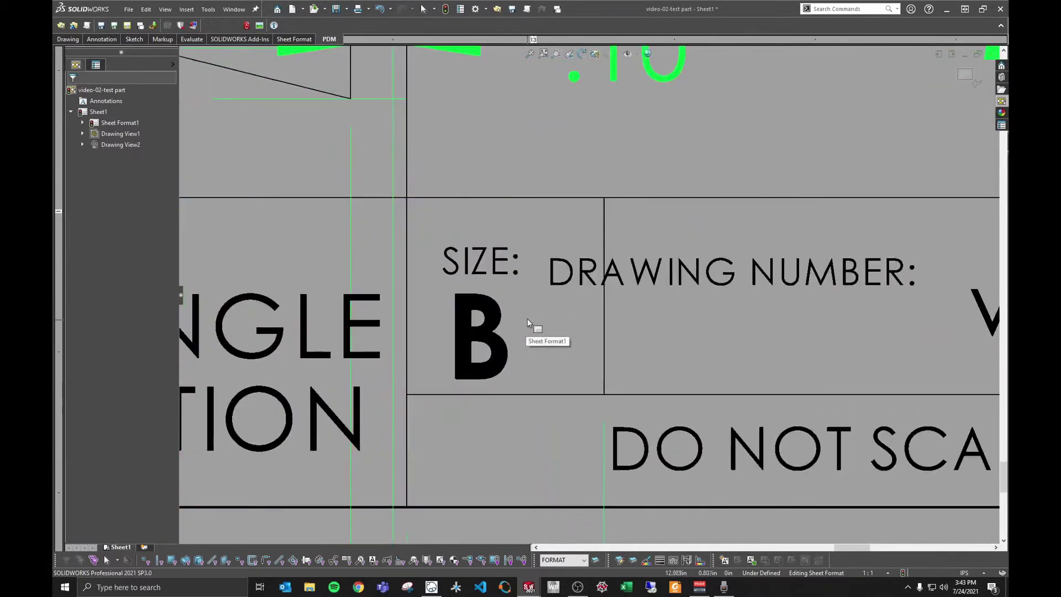
pyautogui.click(478, 259)
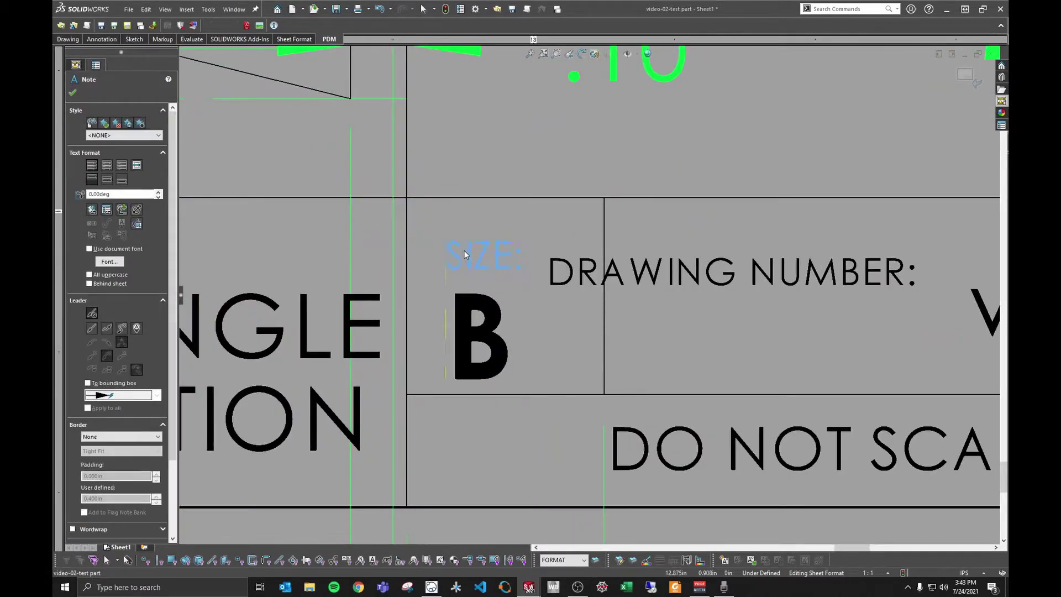
pyautogui.moveTo(448, 223); pyautogui.dragTo(442, 228)
pyautogui.moveTo(631, 274); pyautogui.dragTo(668, 263)
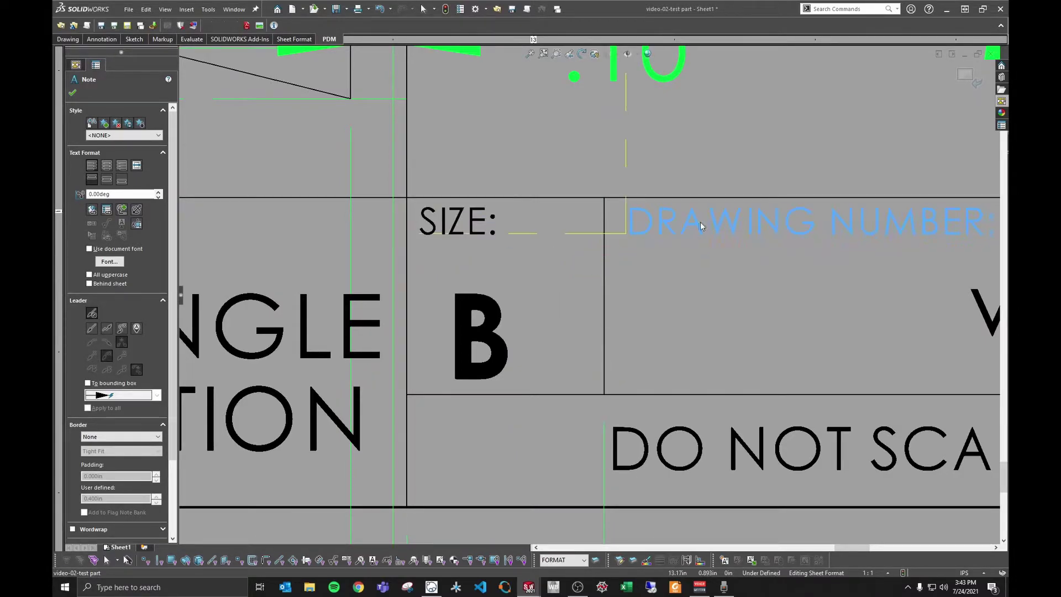
pyautogui.moveTo(701, 226); pyautogui.dragTo(695, 225)
# Drop the SIZE: label back into its cell and move the B size letter into the size cell
pyautogui.scroll(4, 670, 221)
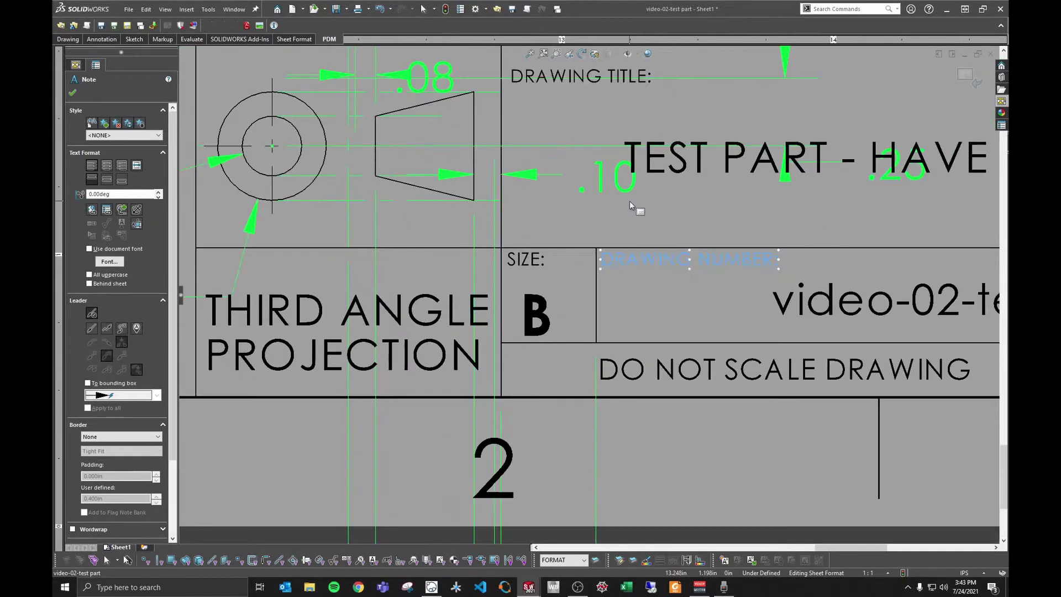
pyautogui.scroll(-3, 629, 201)
pyautogui.moveTo(528, 304)
pyautogui.mouseDown()
pyautogui.moveTo(509, 124)
pyautogui.moveTo(525, 128)
pyautogui.moveTo(498, 118)
pyautogui.mouseUp()
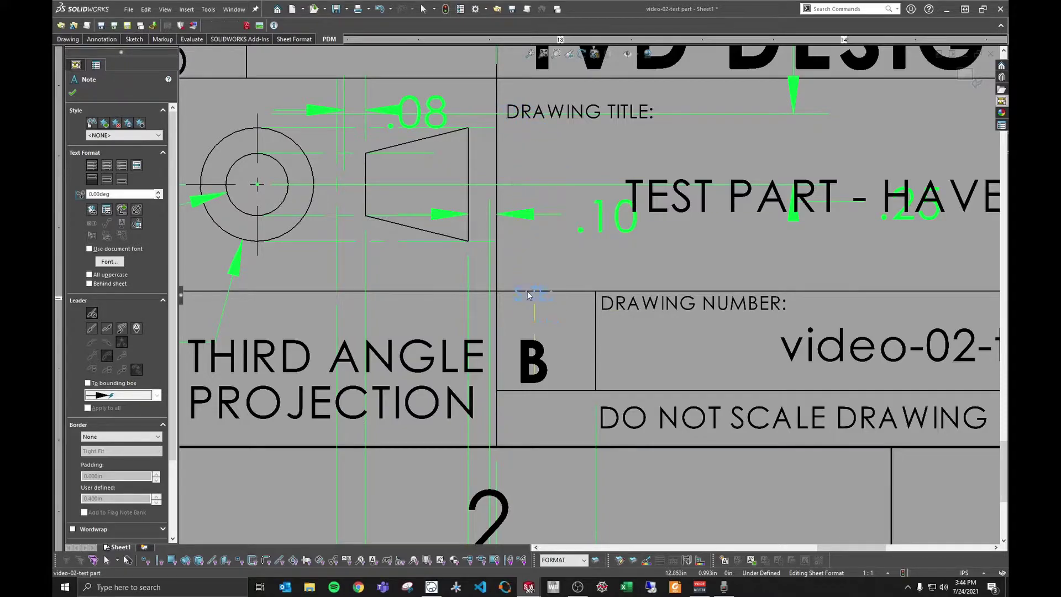
pyautogui.moveTo(527, 296); pyautogui.dragTo(522, 307)
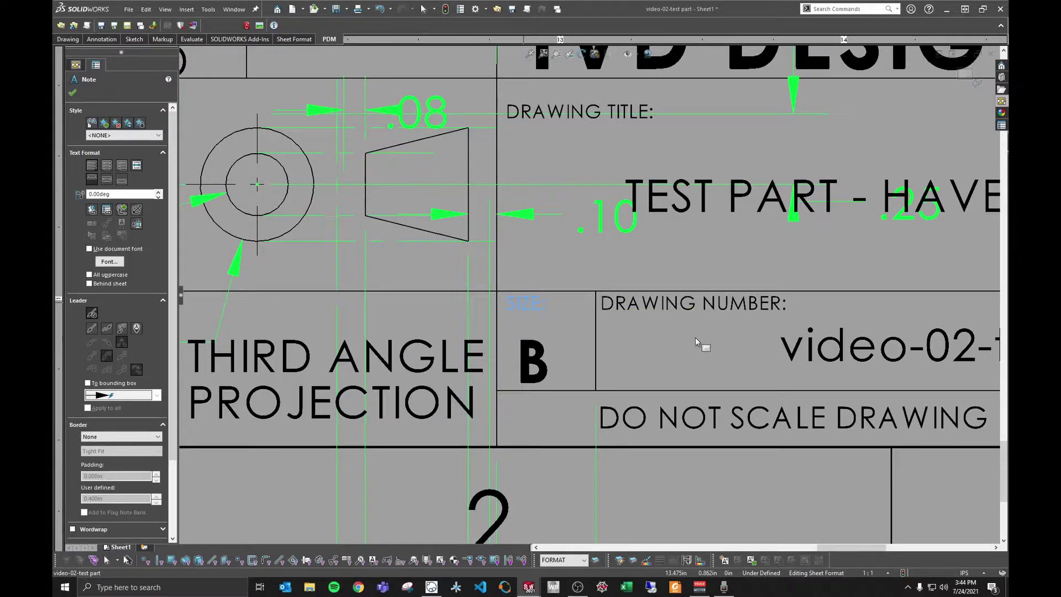
pyautogui.moveTo(533, 367); pyautogui.dragTo(553, 364)
# Change the B size letter's font size to 20 pt
pyautogui.doubleClick(554, 363)
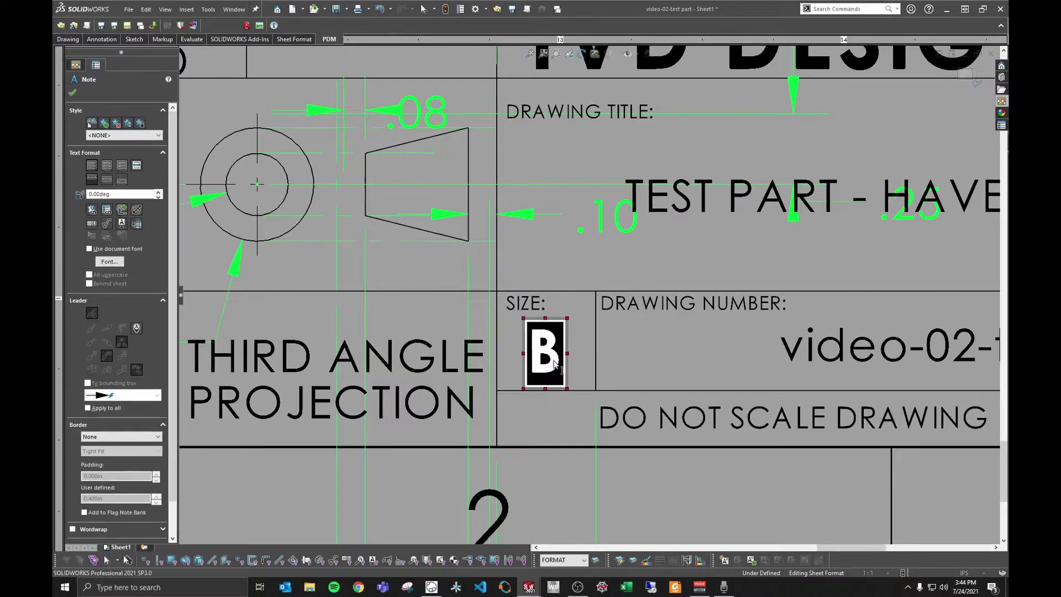
pyautogui.click(643, 306)
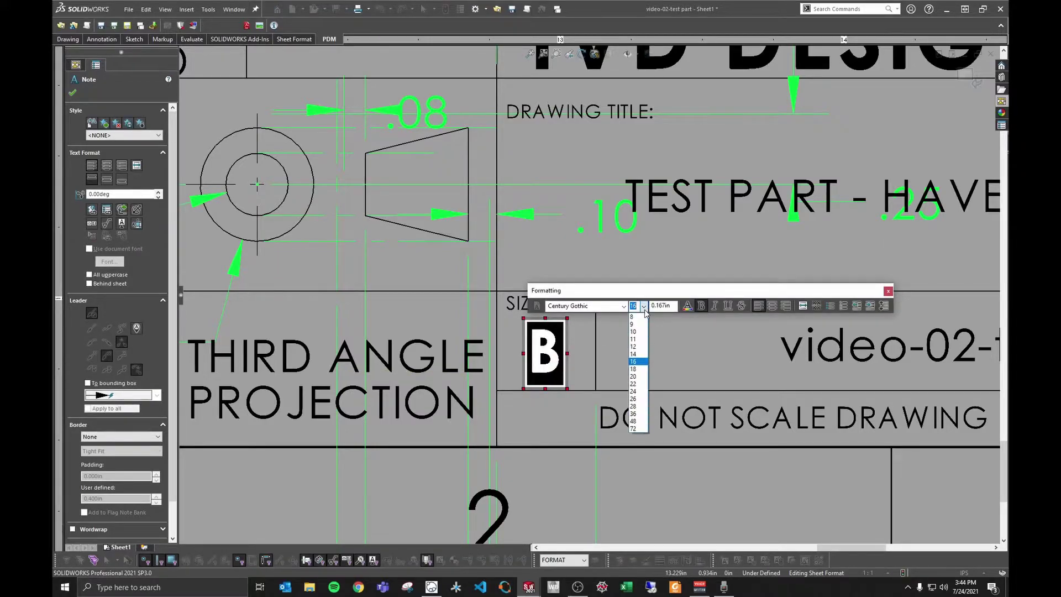
pyautogui.click(633, 377)
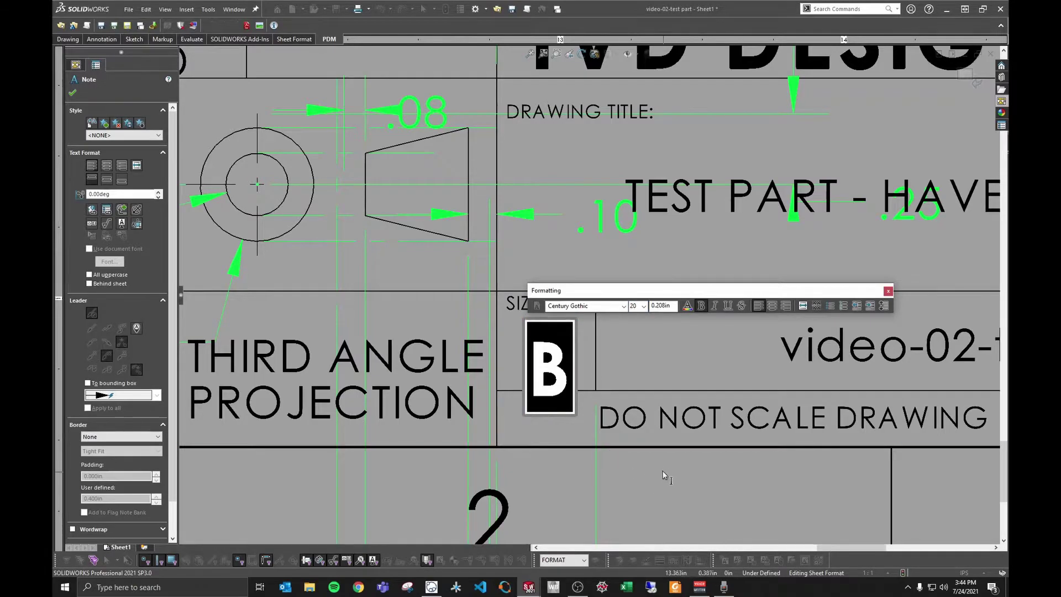
pyautogui.scroll(3, 662, 470)
pyautogui.click(601, 360)
pyautogui.scroll(-3, 578, 318)
pyautogui.click(574, 317)
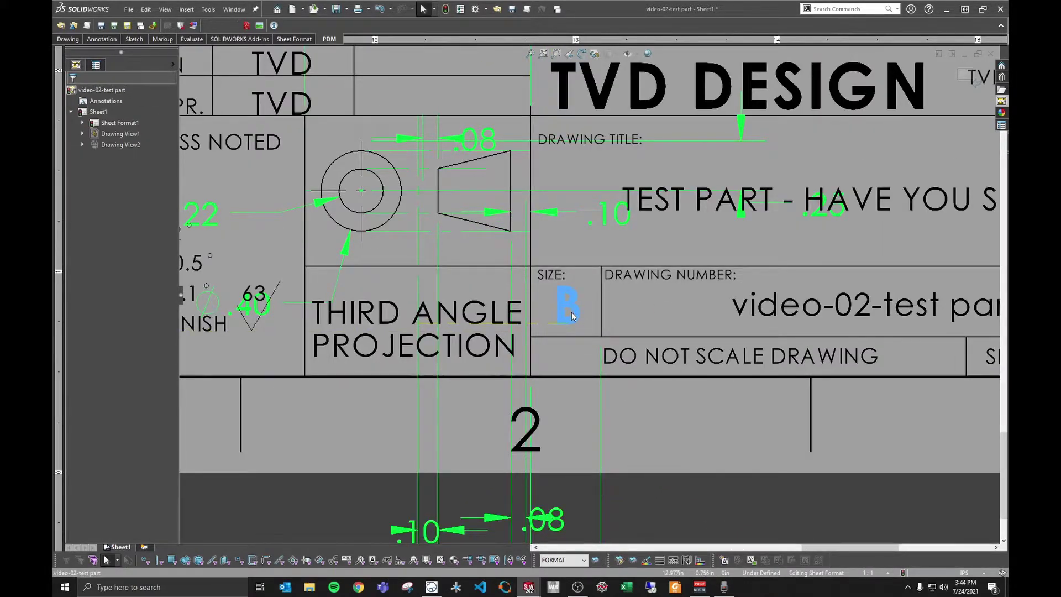
# Move the REVISION: label up and left to the top of its box
pyautogui.scroll(2, 592, 298)
pyautogui.scroll(2, 725, 309)
pyautogui.scroll(-2, 751, 283)
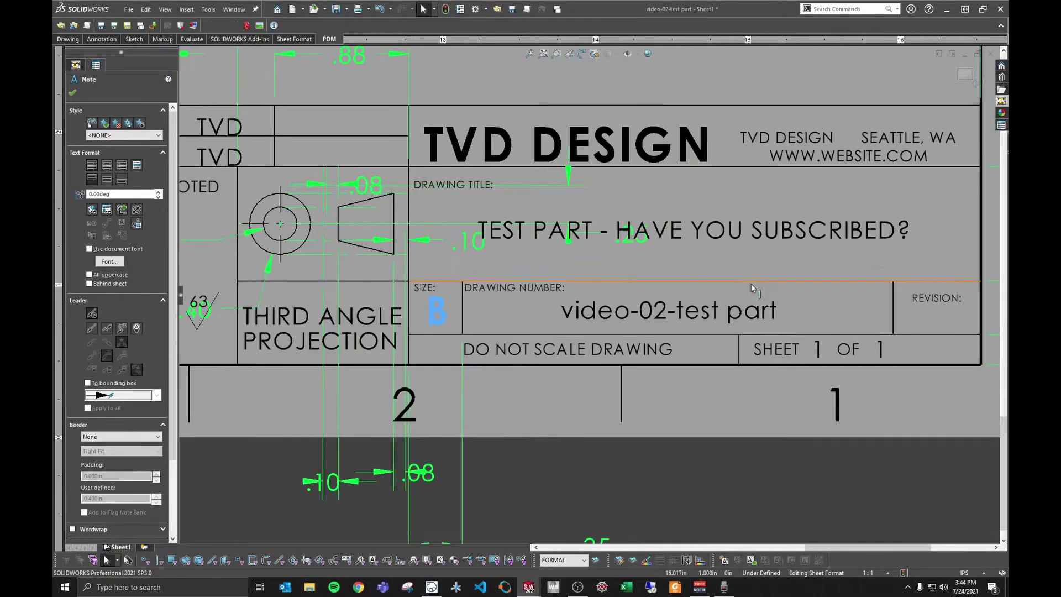
pyautogui.scroll(2, 878, 270)
pyautogui.scroll(-3, 867, 287)
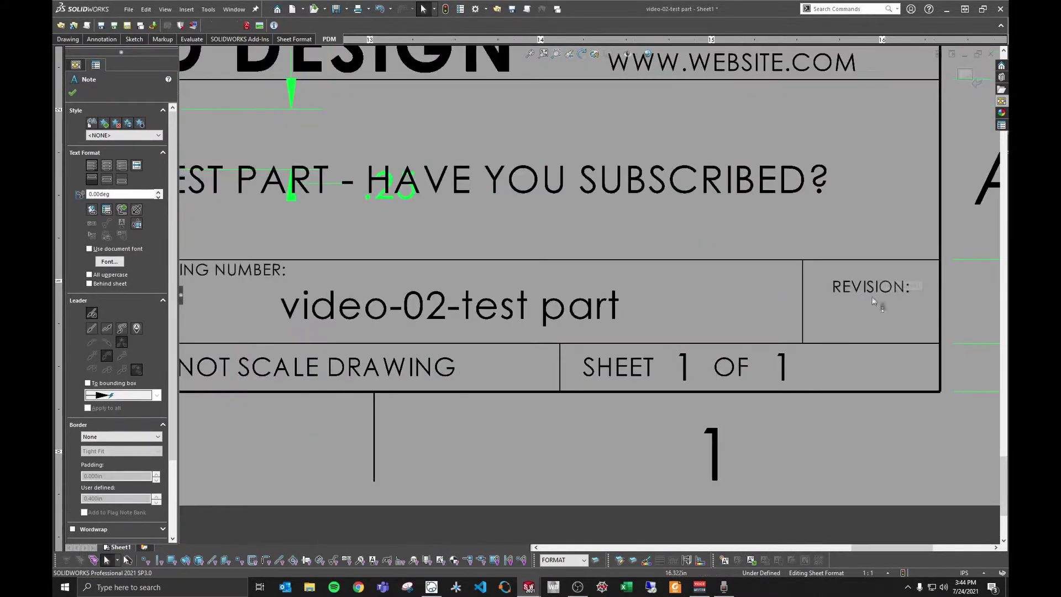
pyautogui.scroll(1, 839, 296)
pyautogui.click(823, 288)
pyautogui.moveTo(823, 284); pyautogui.dragTo(807, 273)
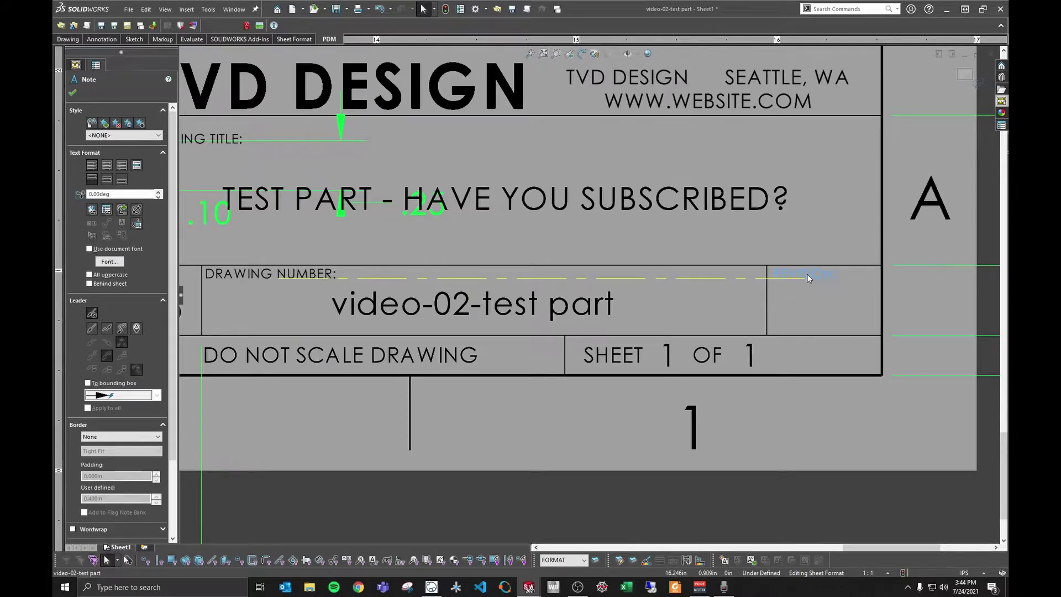
pyautogui.scroll(2, 608, 387)
pyautogui.click(584, 439)
# Raise the DRAWING TITLE: label higher in its cell and select the INCH note
pyautogui.scroll(1, 584, 439)
pyautogui.scroll(-3, 619, 262)
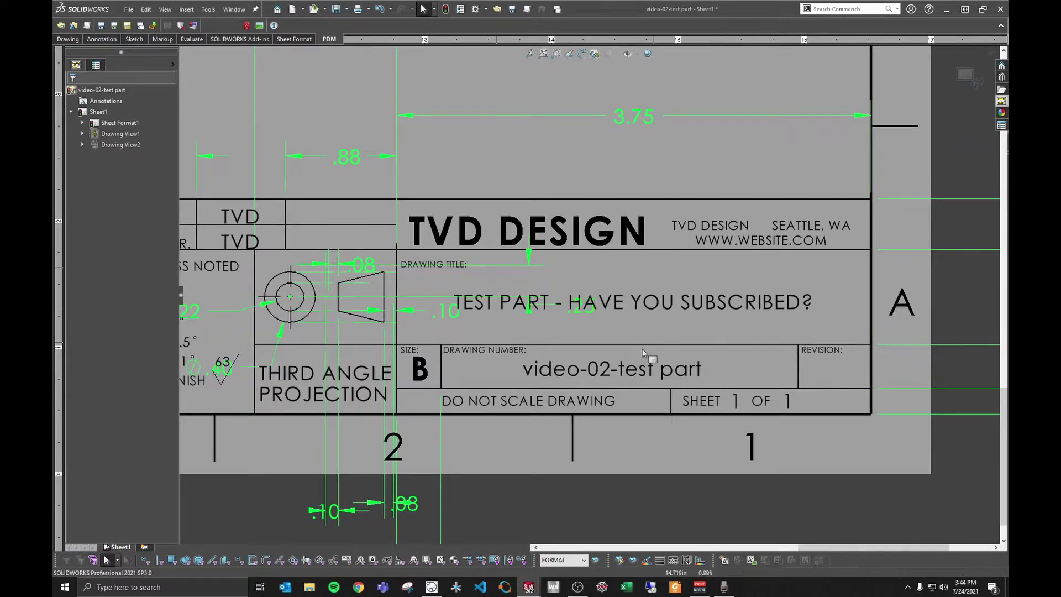
pyautogui.scroll(-3, 371, 242)
pyautogui.moveTo(500, 294); pyautogui.dragTo(498, 272)
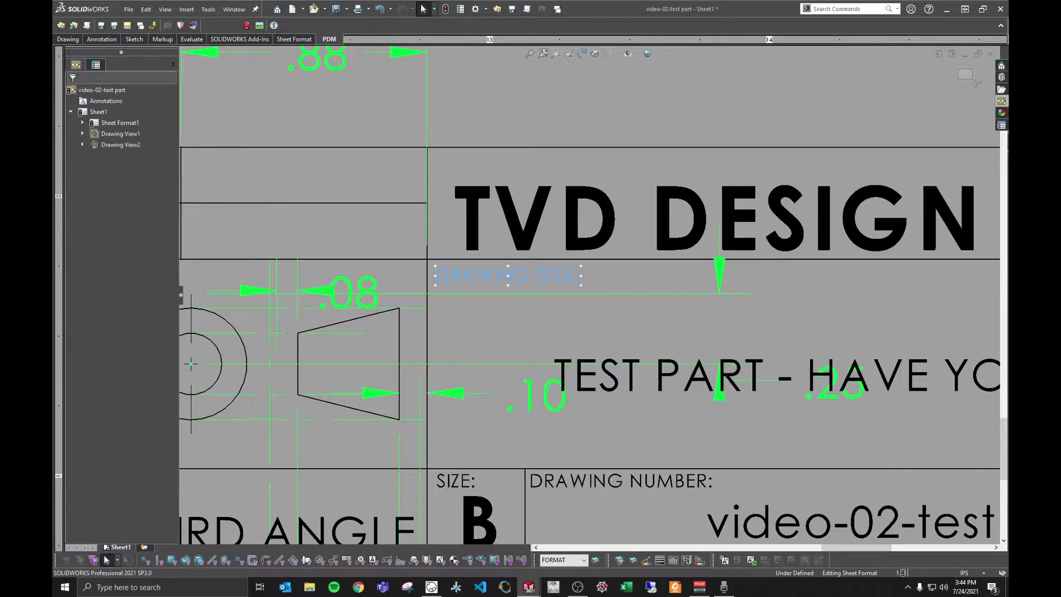
pyautogui.scroll(4, 576, 302)
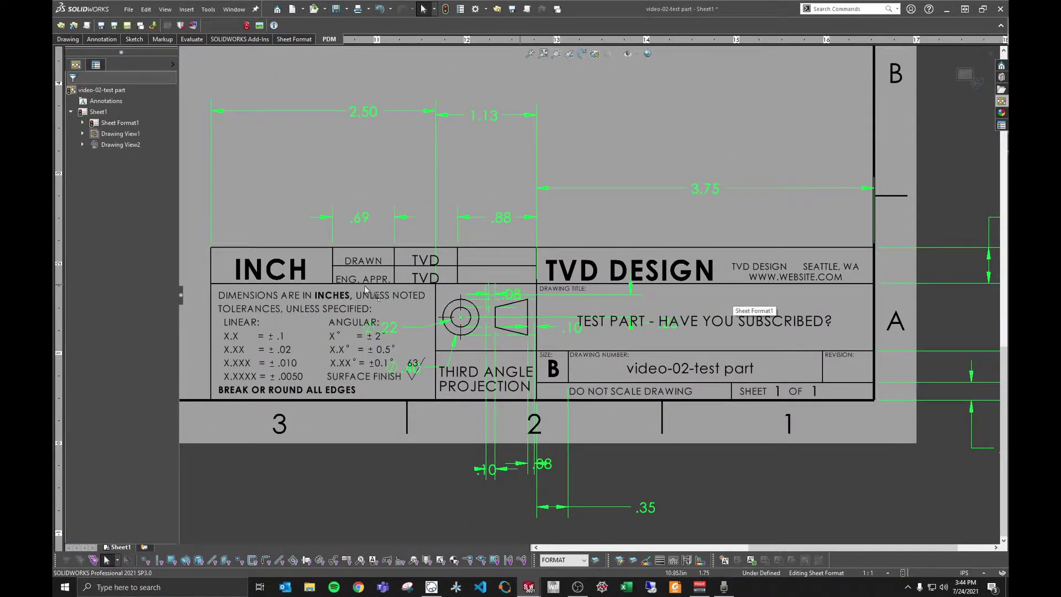
pyautogui.scroll(-1, 288, 290)
pyautogui.scroll(-4, 470, 290)
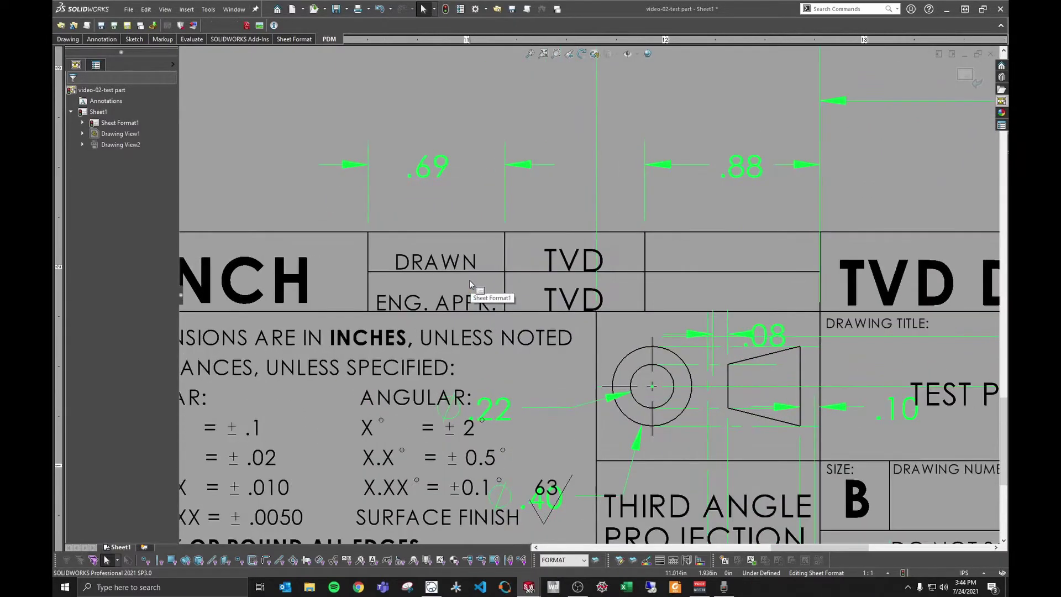
pyautogui.scroll(3, 478, 289)
pyautogui.scroll(-2, 407, 288)
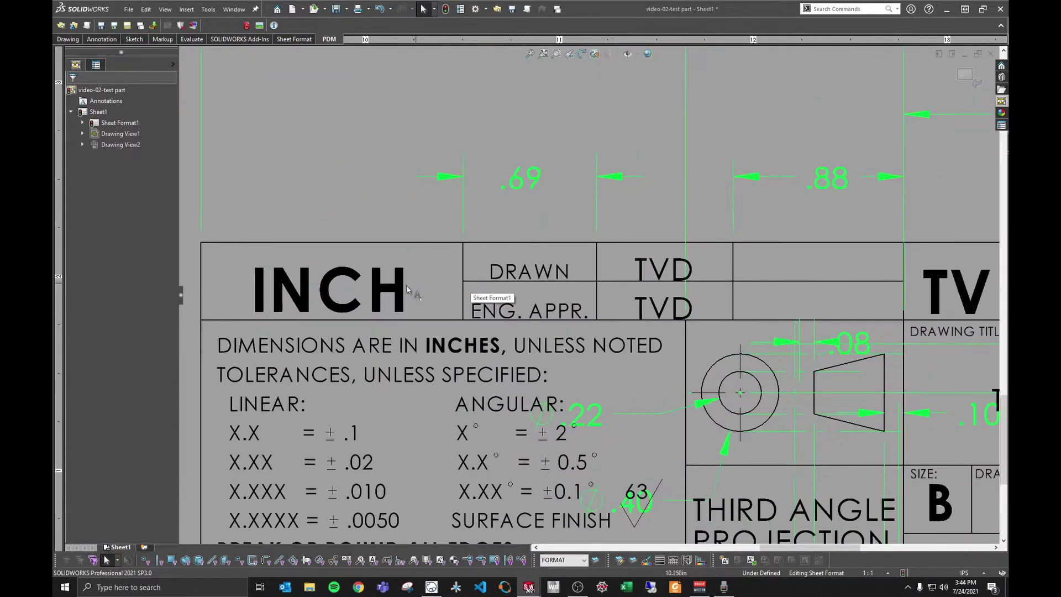
pyautogui.scroll(1, 332, 293)
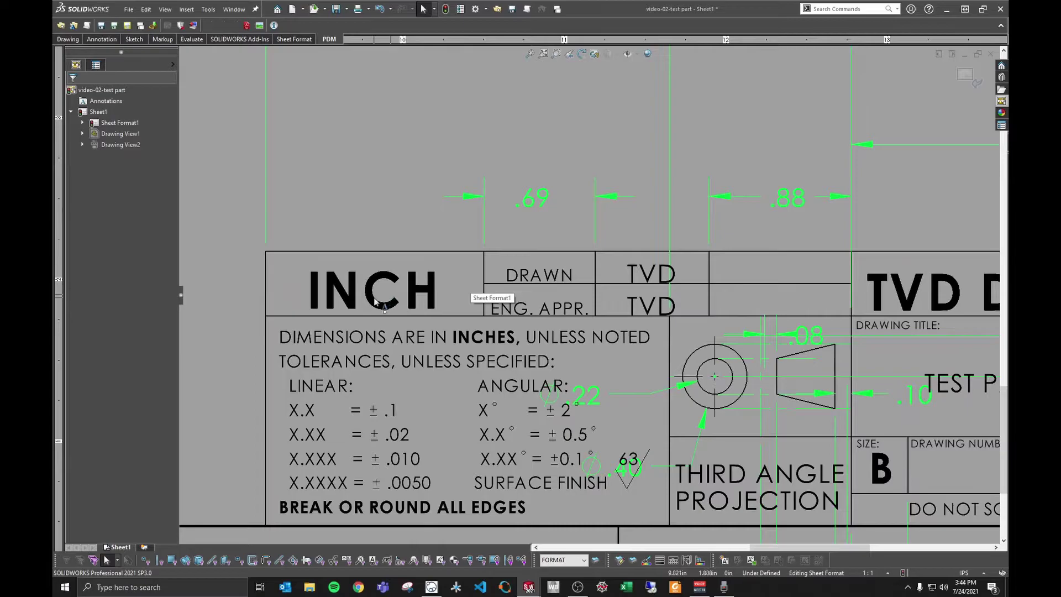
pyautogui.click(374, 301)
# Snap the INCH note to the centre of its cell's rectangle
pyautogui.rightClick(375, 300)
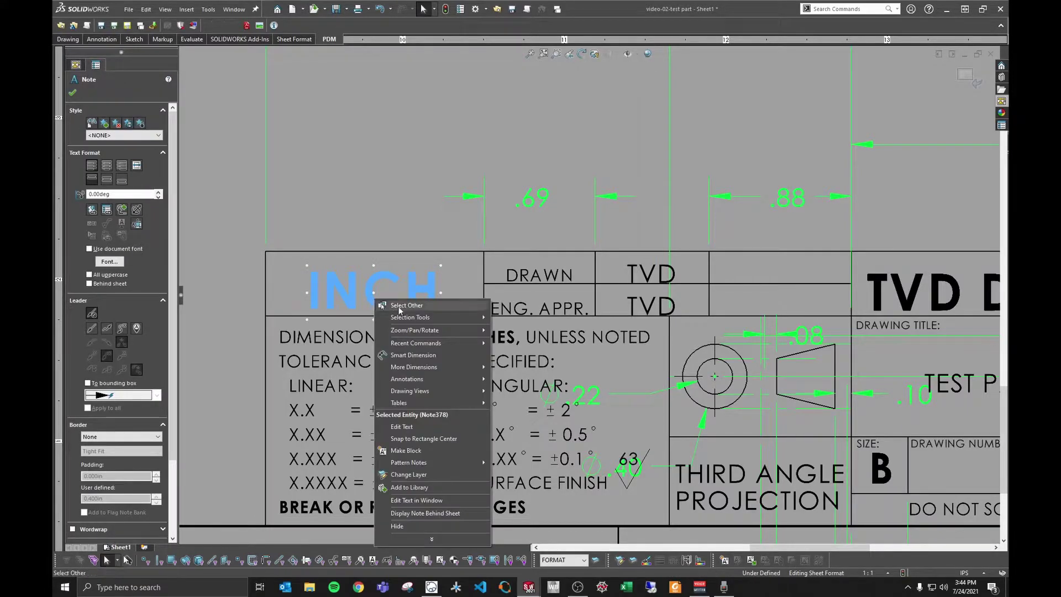
pyautogui.click(419, 439)
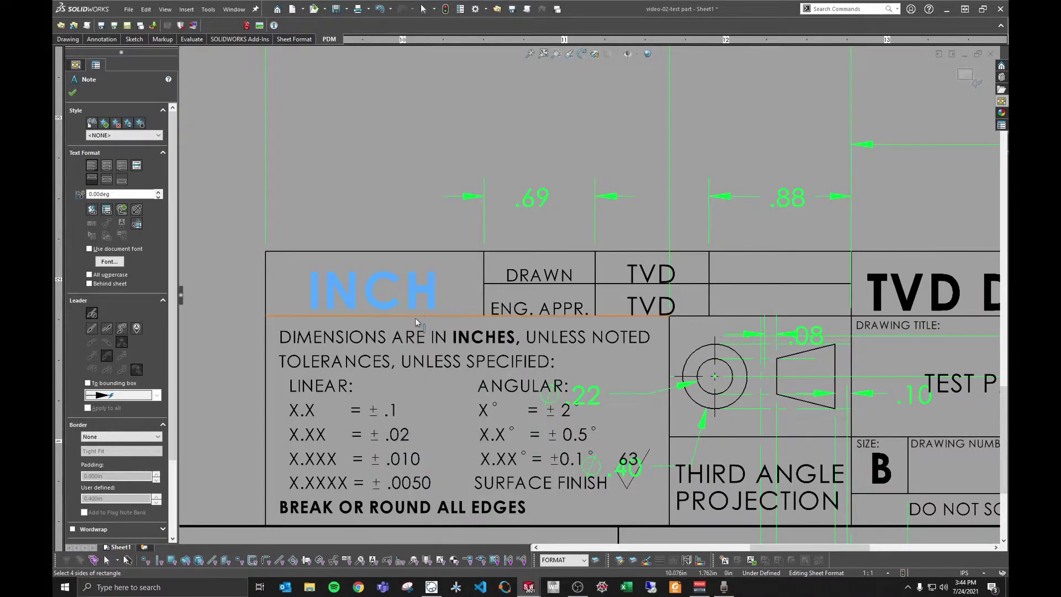
pyautogui.click(484, 279)
pyautogui.keyDown('ctrl'); pyautogui.click(483, 271); pyautogui.keyUp('ctrl')
pyautogui.keyDown('ctrl'); pyautogui.click(389, 251); pyautogui.keyUp('ctrl')
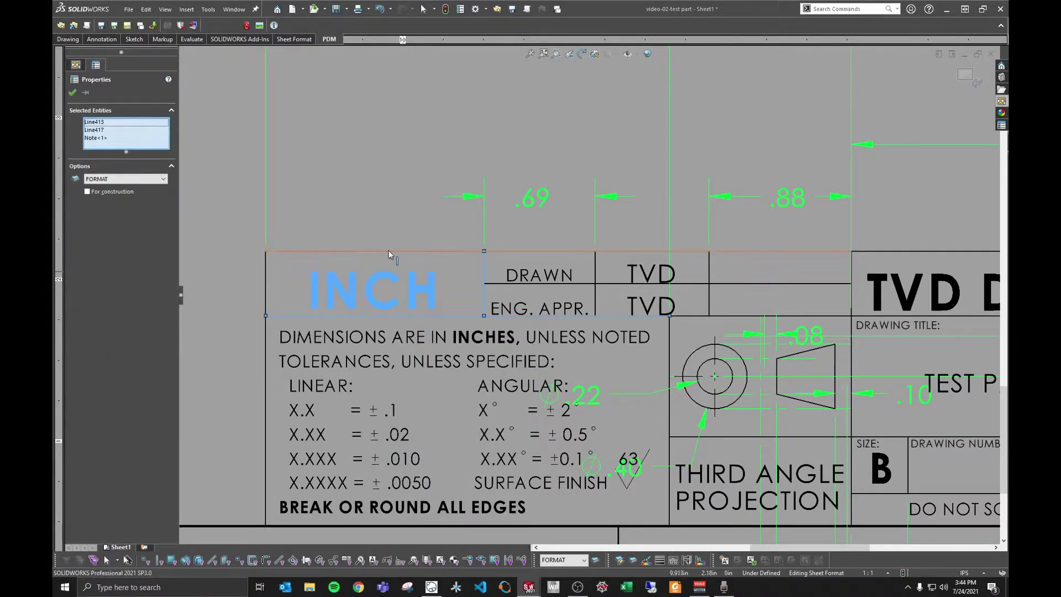
pyautogui.keyDown('ctrl'); pyautogui.click(269, 276); pyautogui.keyUp('ctrl')
pyautogui.click(269, 280)
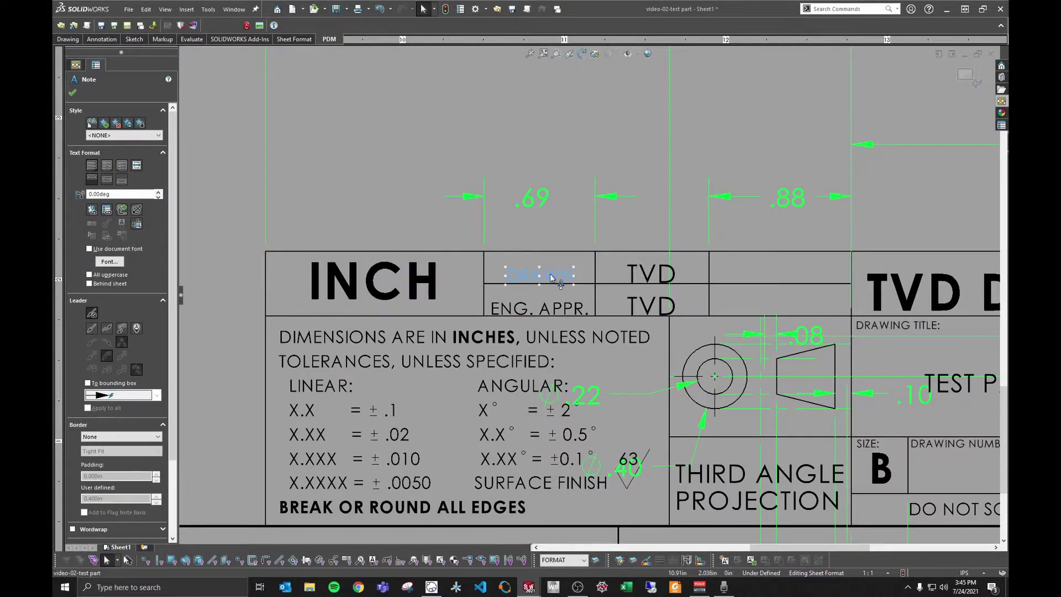
# Snap the DRAWN and ENG. APPR. notes to the centres of their cells
pyautogui.rightClick(550, 275)
pyautogui.click(626, 415)
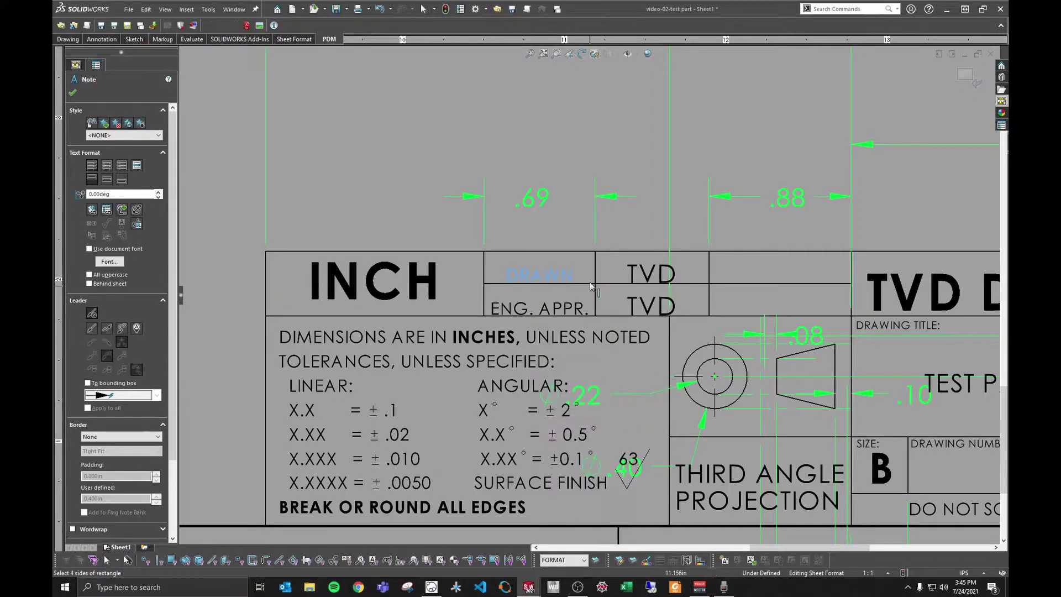
pyautogui.click(595, 268)
pyautogui.keyDown('ctrl'); pyautogui.click(561, 252); pyautogui.keyUp('ctrl')
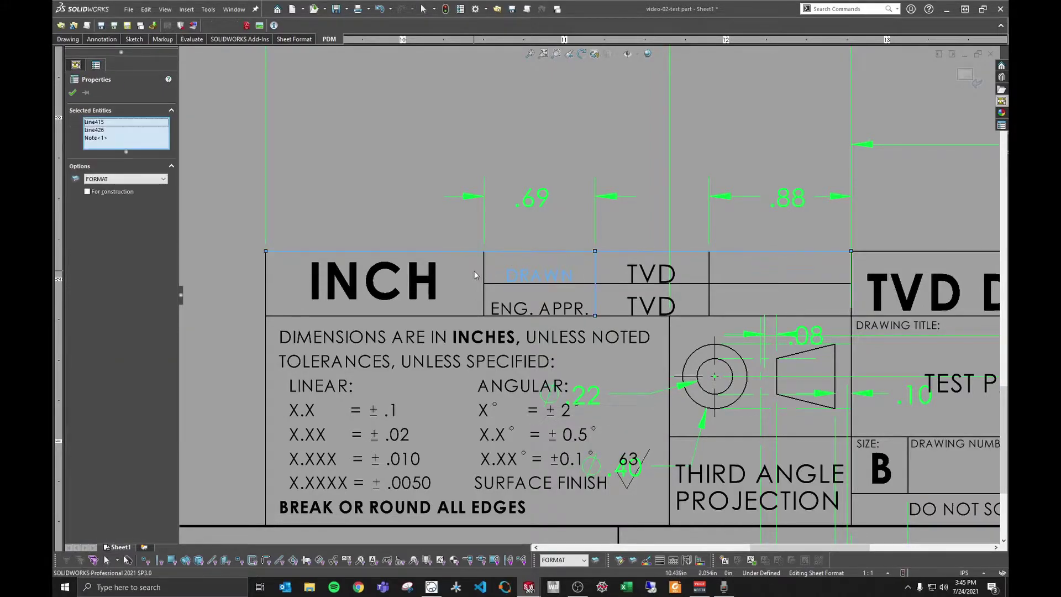
pyautogui.keyDown('ctrl'); pyautogui.click(497, 284); pyautogui.keyUp('ctrl')
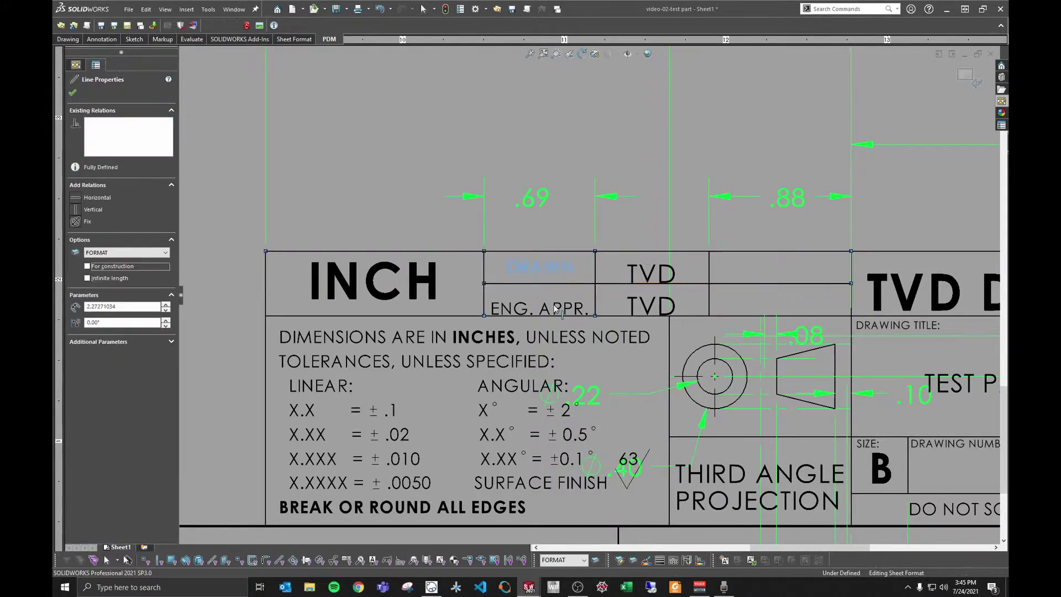
pyautogui.click(564, 307)
pyautogui.rightClick(566, 307)
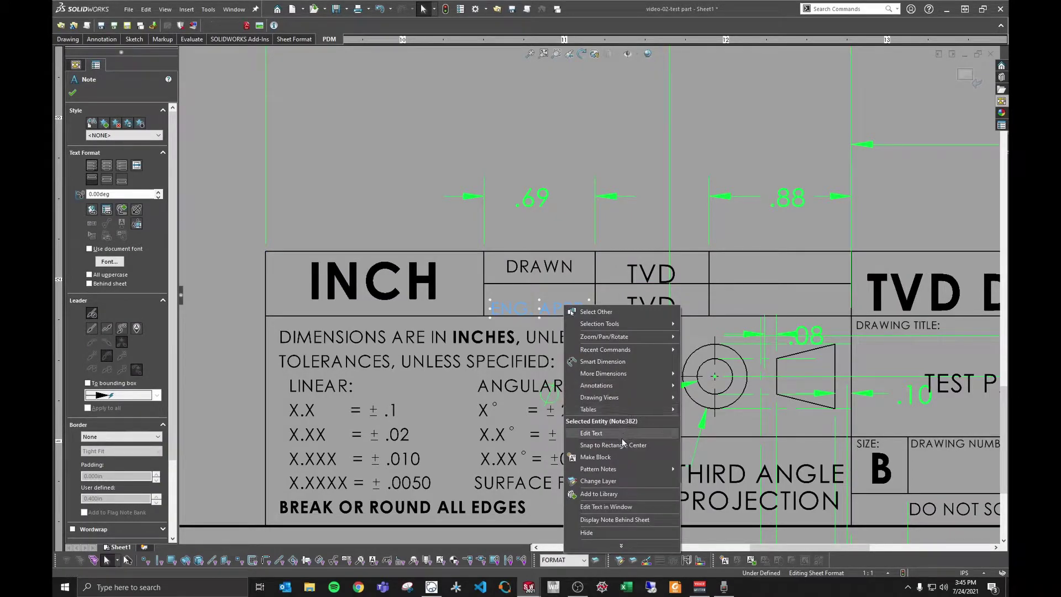
pyautogui.click(613, 444)
# Snap the lower TVD note to the centre of its cell
pyautogui.click(653, 306)
pyautogui.rightClick(653, 306)
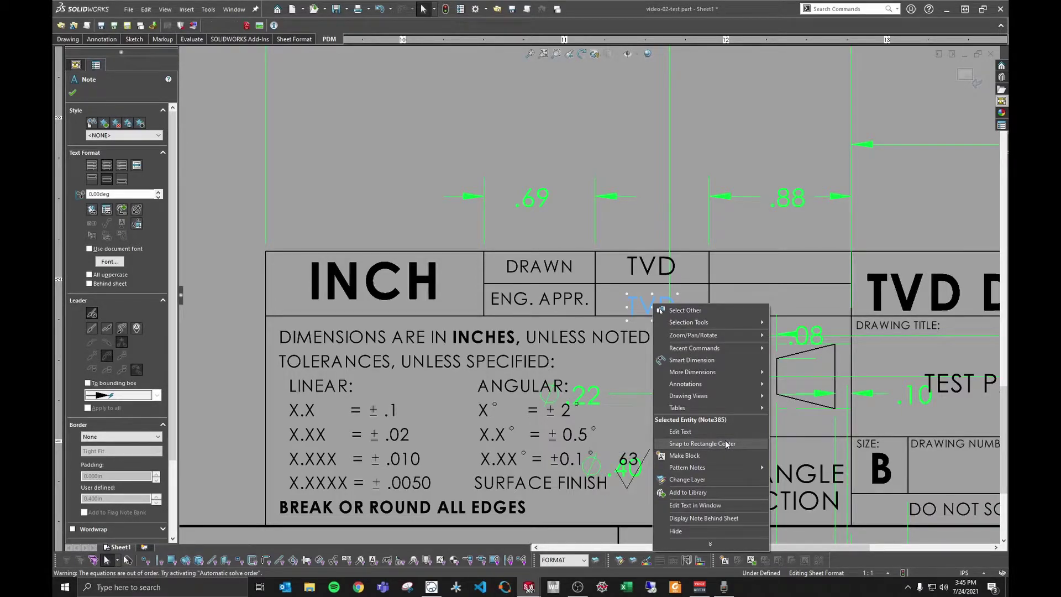
pyautogui.click(718, 445)
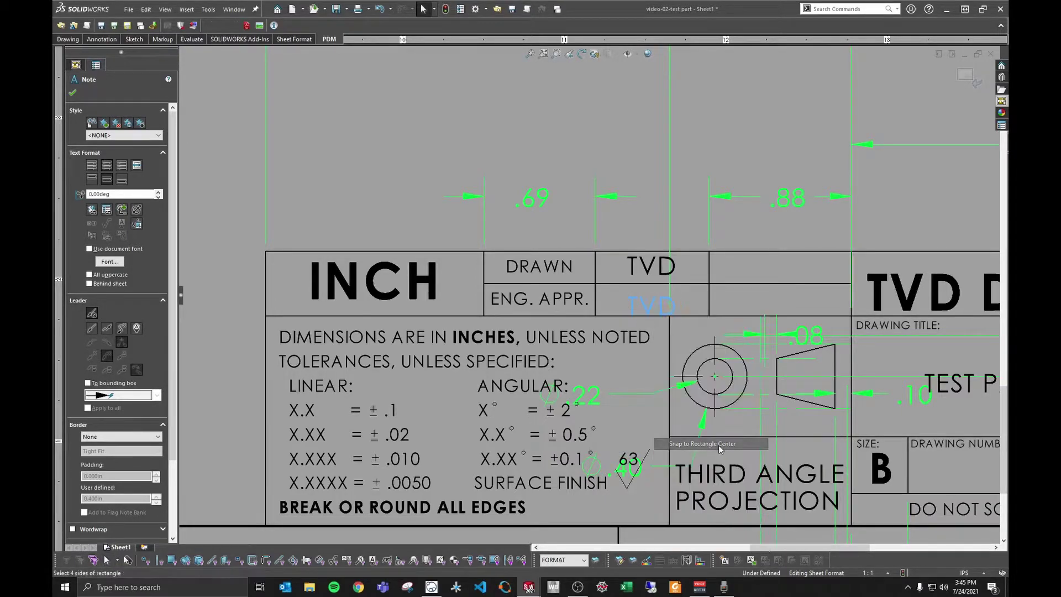
pyautogui.click(691, 315)
pyautogui.keyDown('ctrl'); pyautogui.click(709, 298); pyautogui.keyUp('ctrl')
pyautogui.keyDown('ctrl'); pyautogui.click(694, 284); pyautogui.keyUp('ctrl')
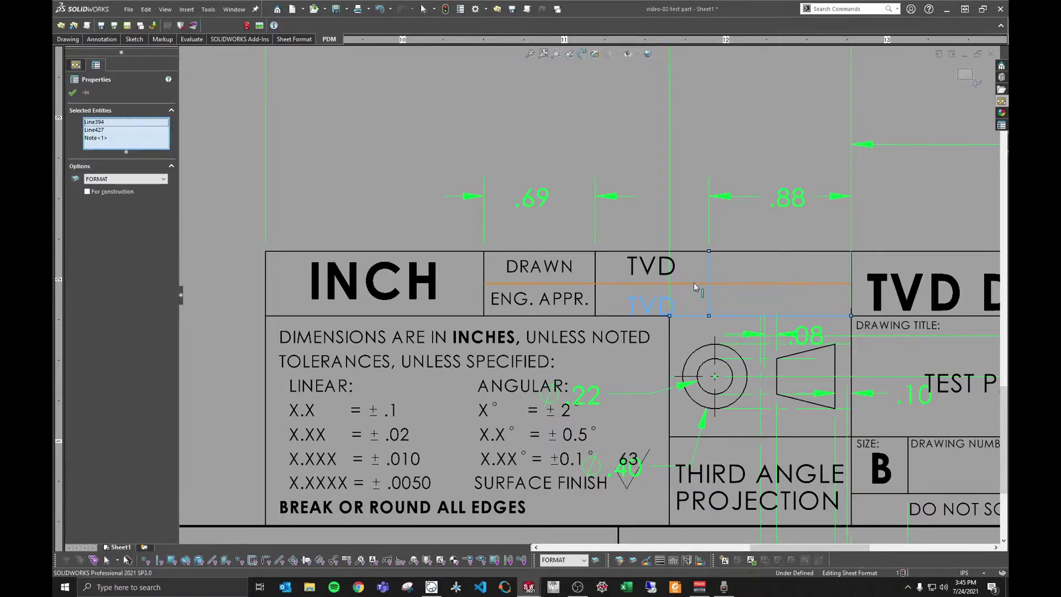
pyautogui.click(595, 297)
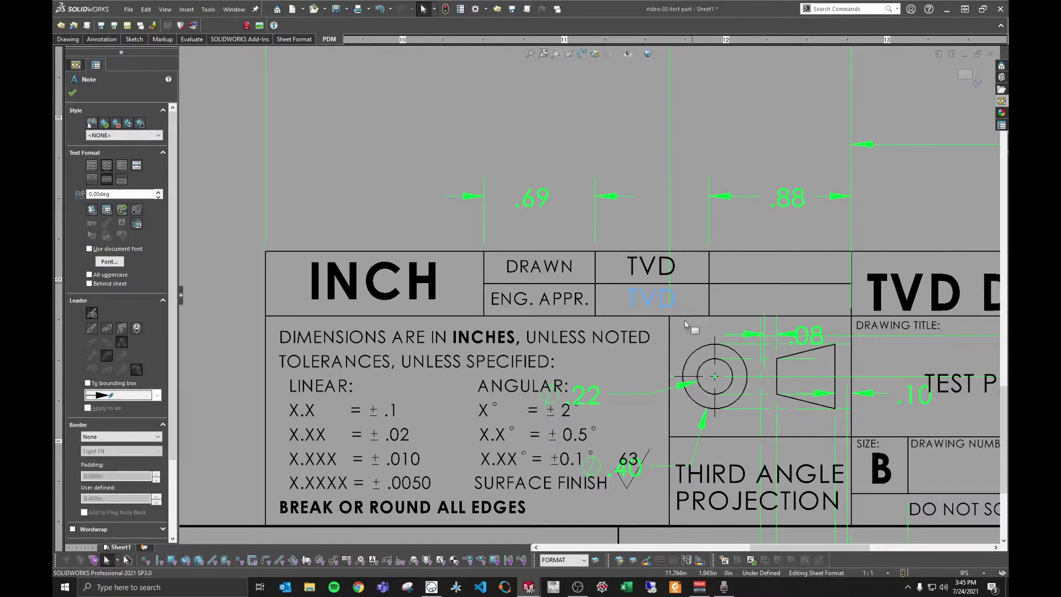
pyautogui.scroll(2, 701, 337)
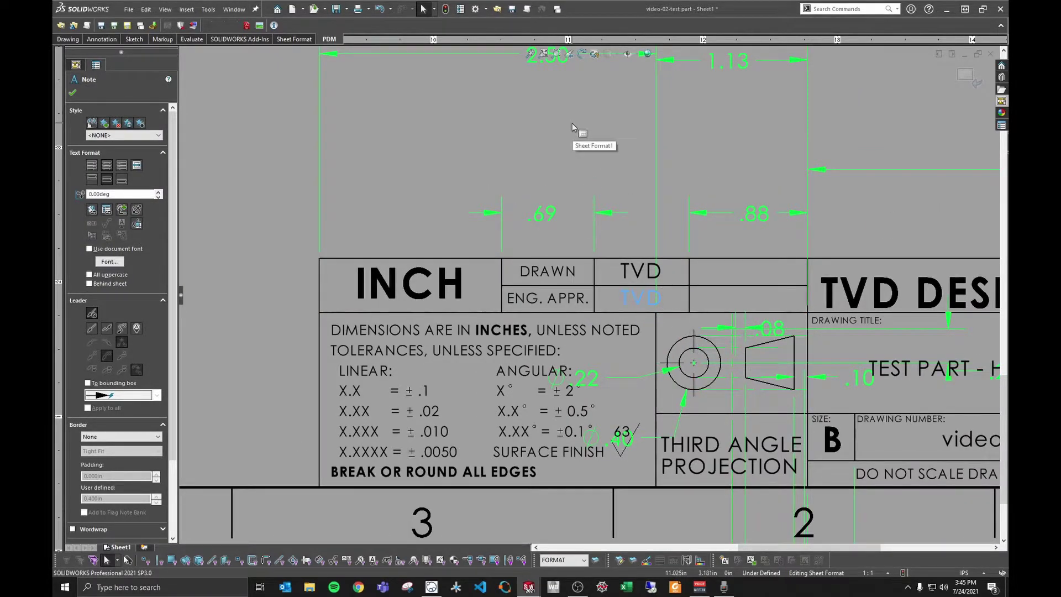
# Nudge the TVD DESIGN title slightly upward in the title block
pyautogui.click(519, 133)
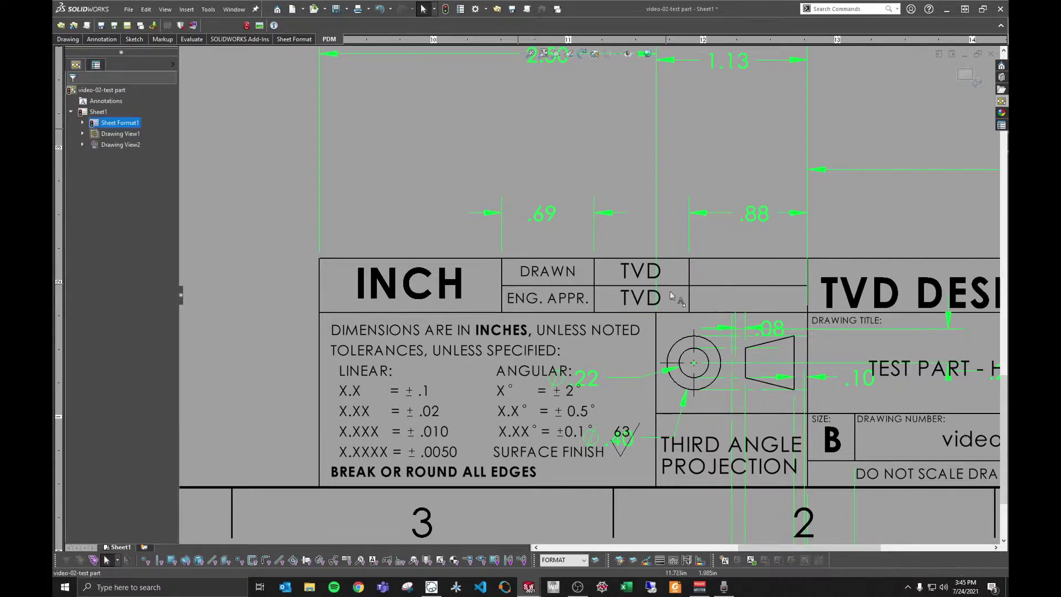
pyautogui.scroll(2, 587, 296)
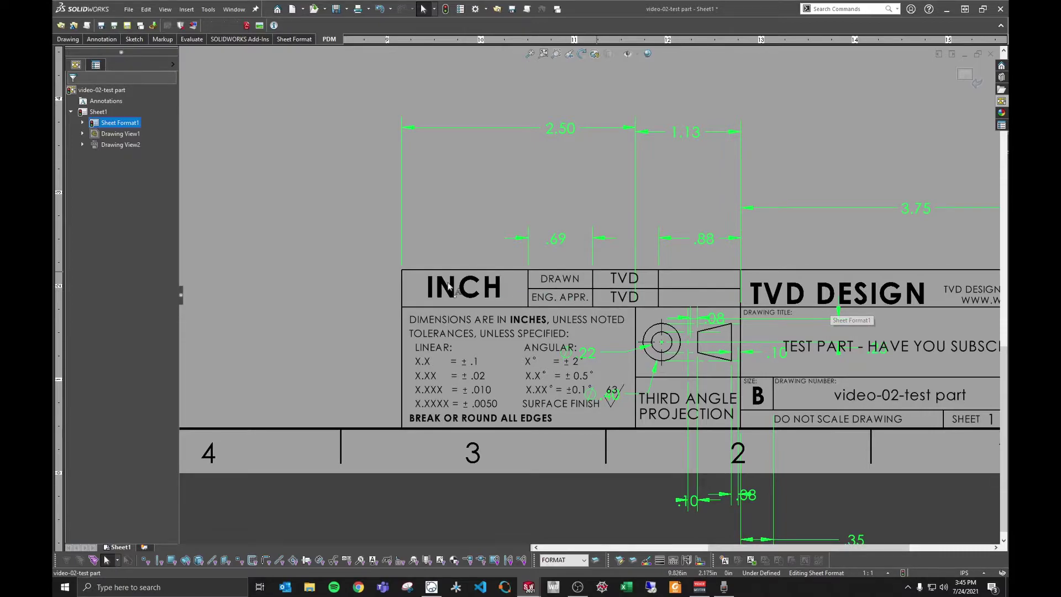
pyautogui.scroll(1, 859, 311)
pyautogui.scroll(-3, 859, 298)
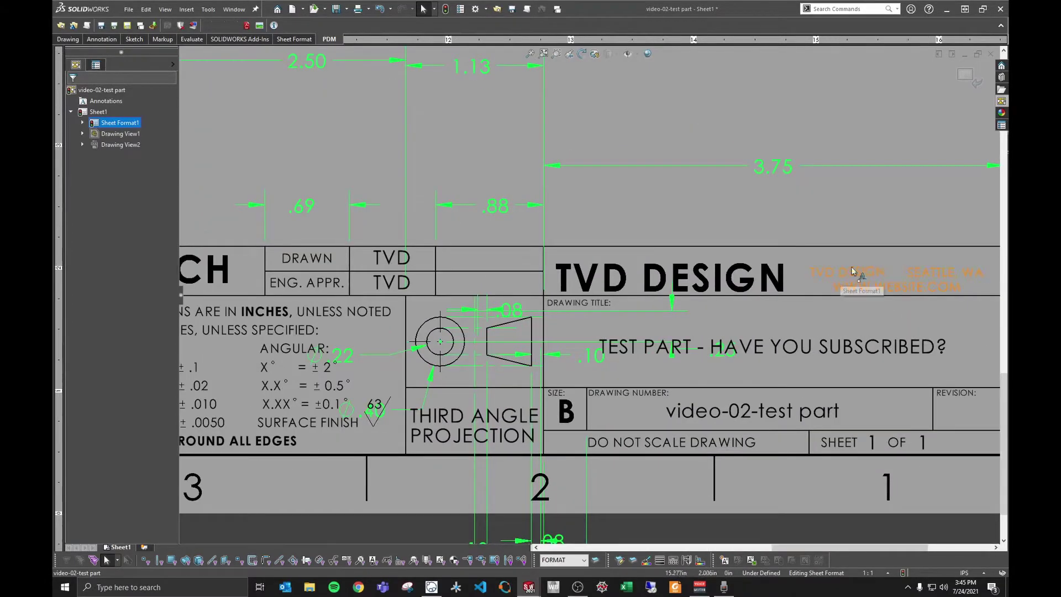
pyautogui.scroll(3, 572, 283)
pyautogui.scroll(-3, 562, 290)
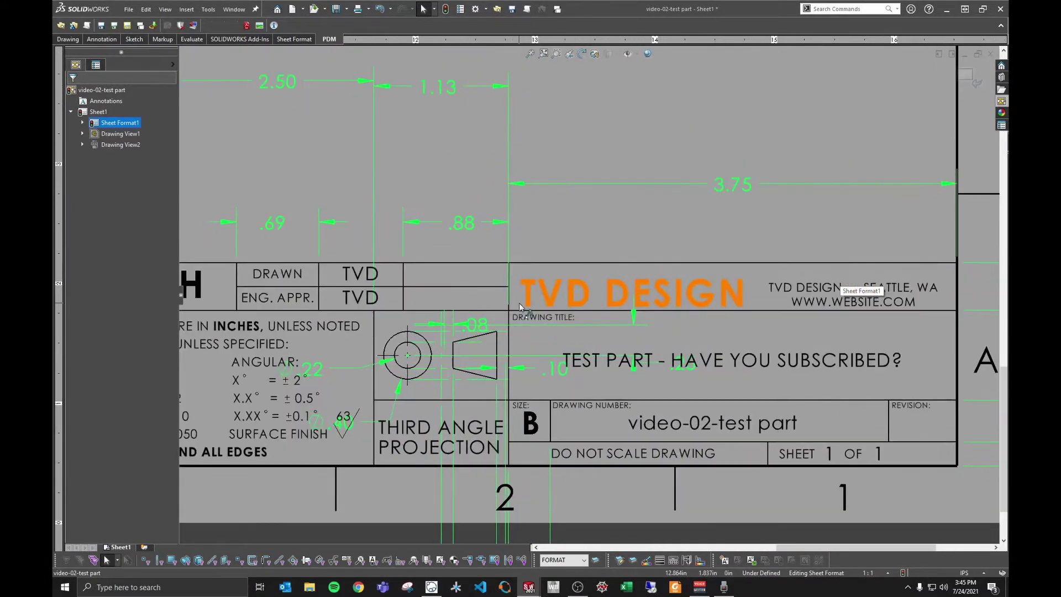
pyautogui.click(563, 290)
pyautogui.moveTo(562, 289); pyautogui.dragTo(561, 288)
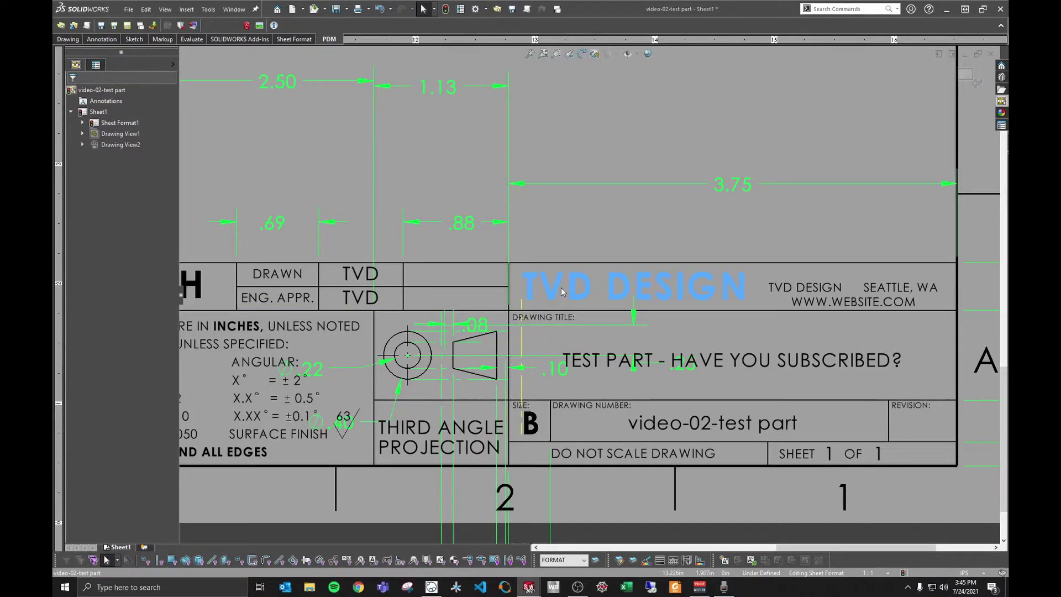
pyautogui.click(831, 284)
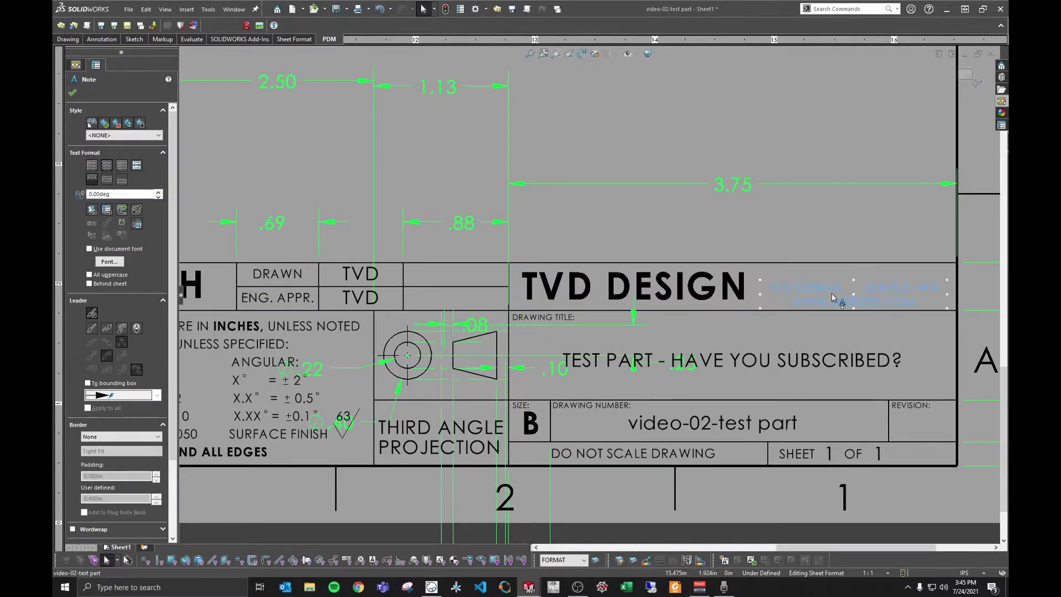
pyautogui.press('Escape')
# Zoom out and fit the whole sheet in the window
pyautogui.press('z')
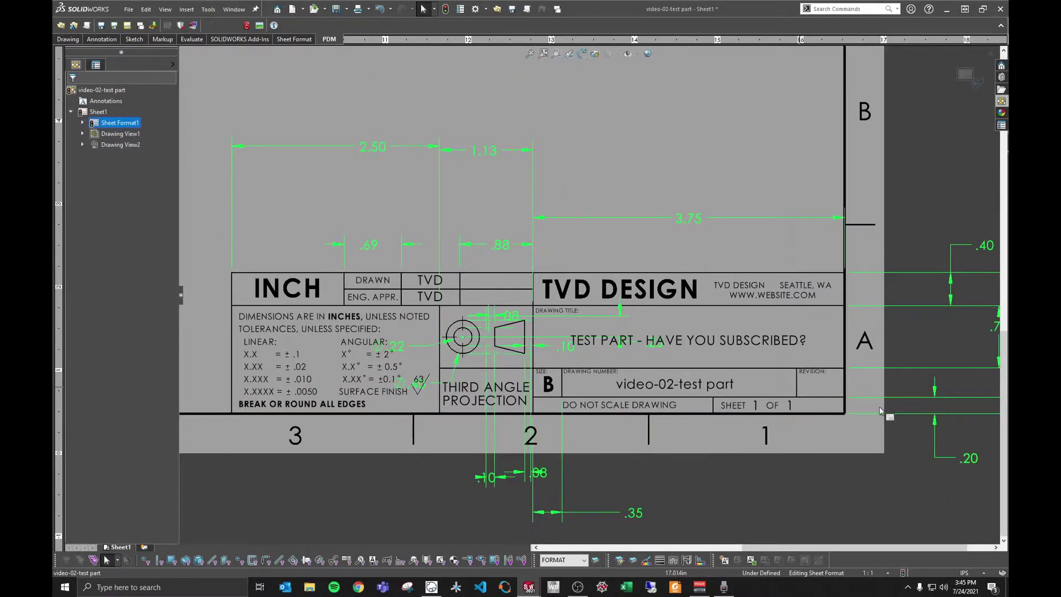
pyautogui.press('z')
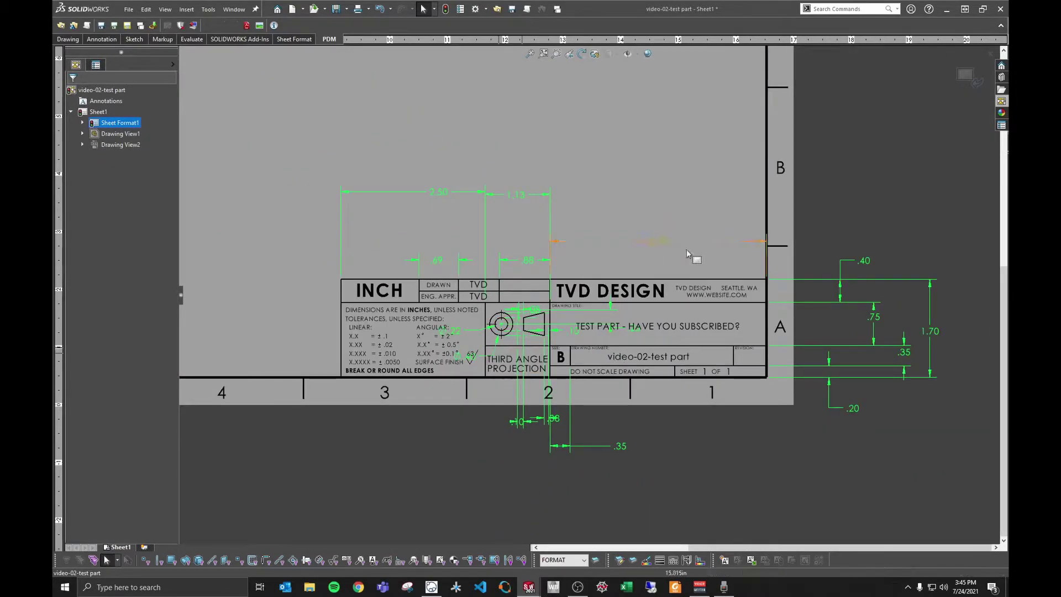
pyautogui.scroll(-2, 599, 357)
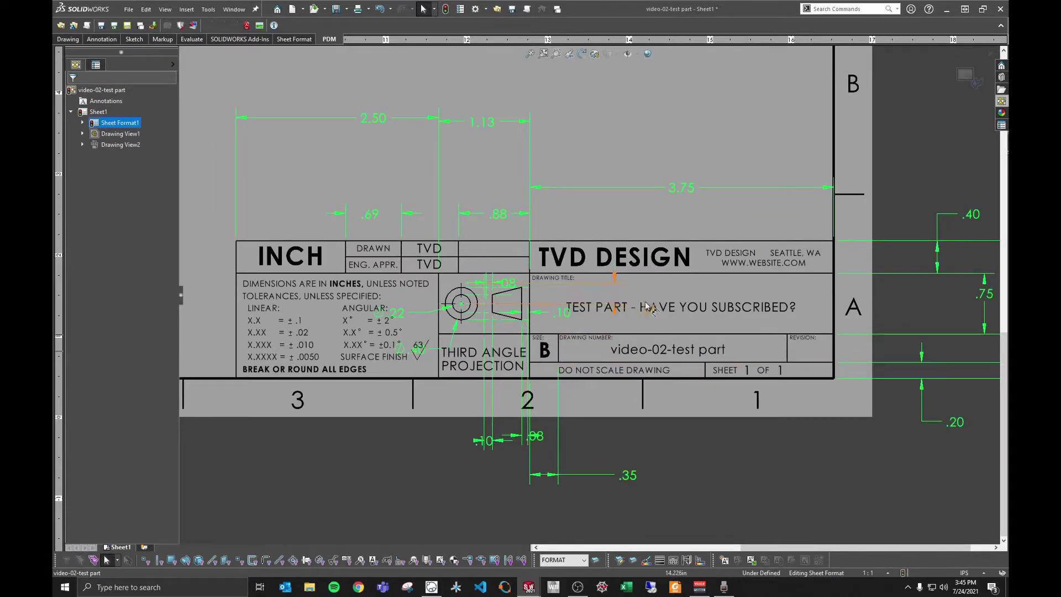
pyautogui.press('f')
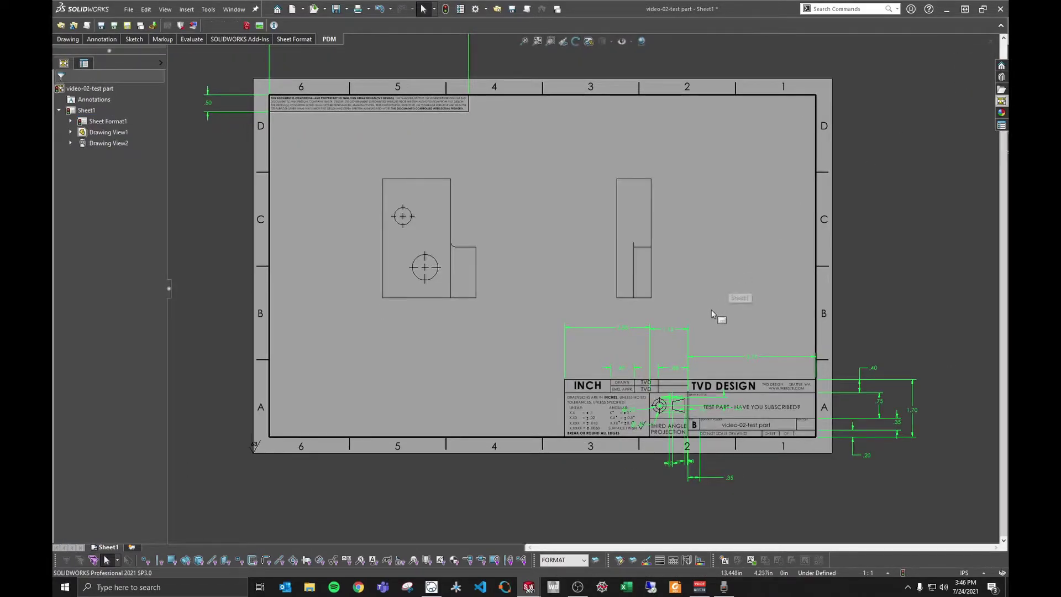
pyautogui.press('z')
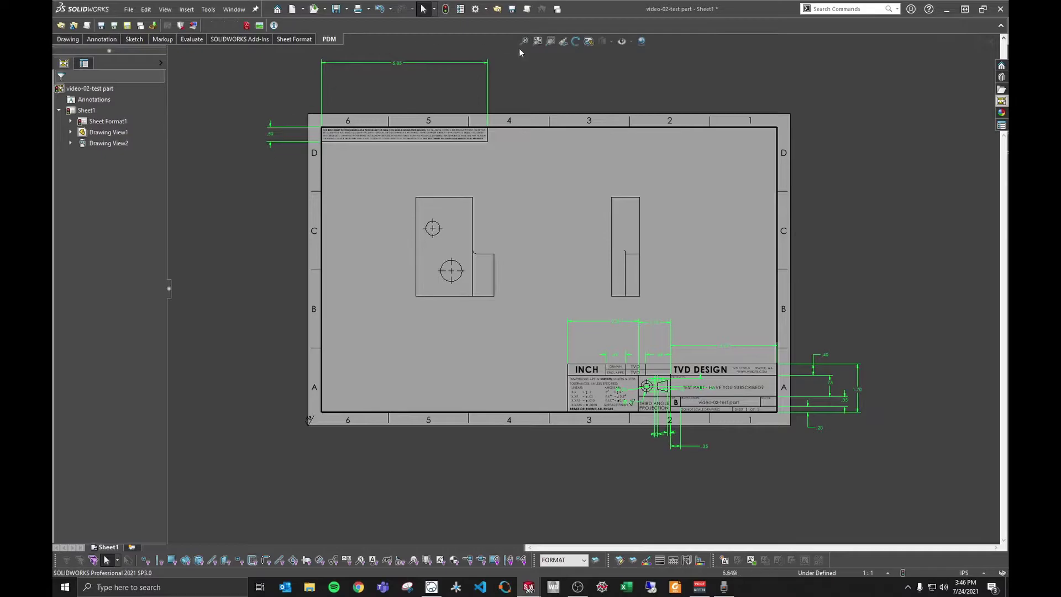
pyautogui.scroll(-3, 832, 390)
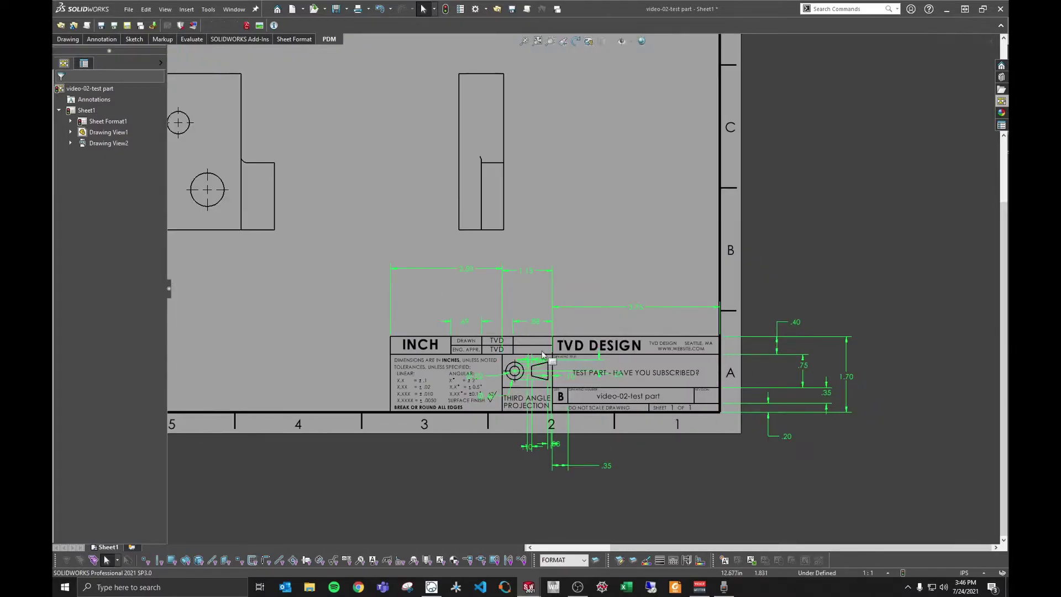
pyautogui.scroll(3, 445, 275)
pyautogui.scroll(2, 412, 100)
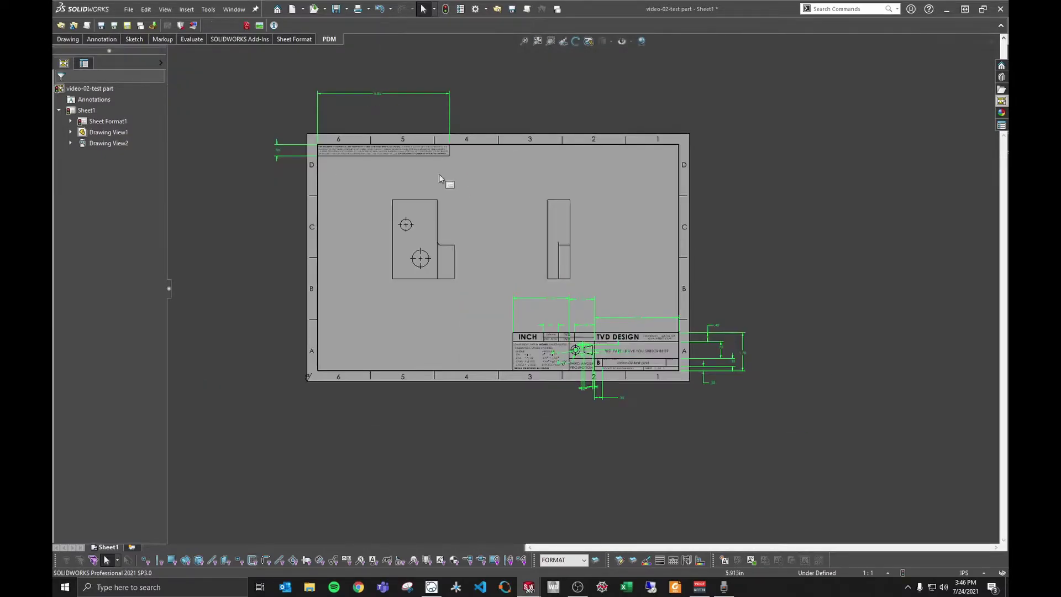
pyautogui.scroll(-3, 445, 180)
# Turn off visibility of the HIDDEN FORMAT layer and save the drawing with Ctrl+S
pyautogui.click(596, 560)
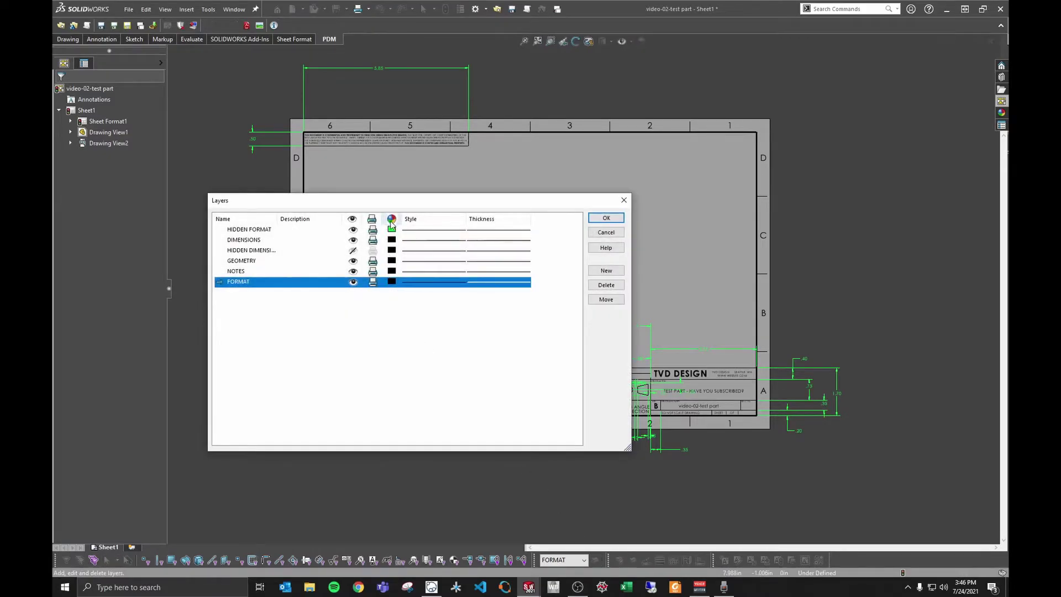
pyautogui.click(353, 229)
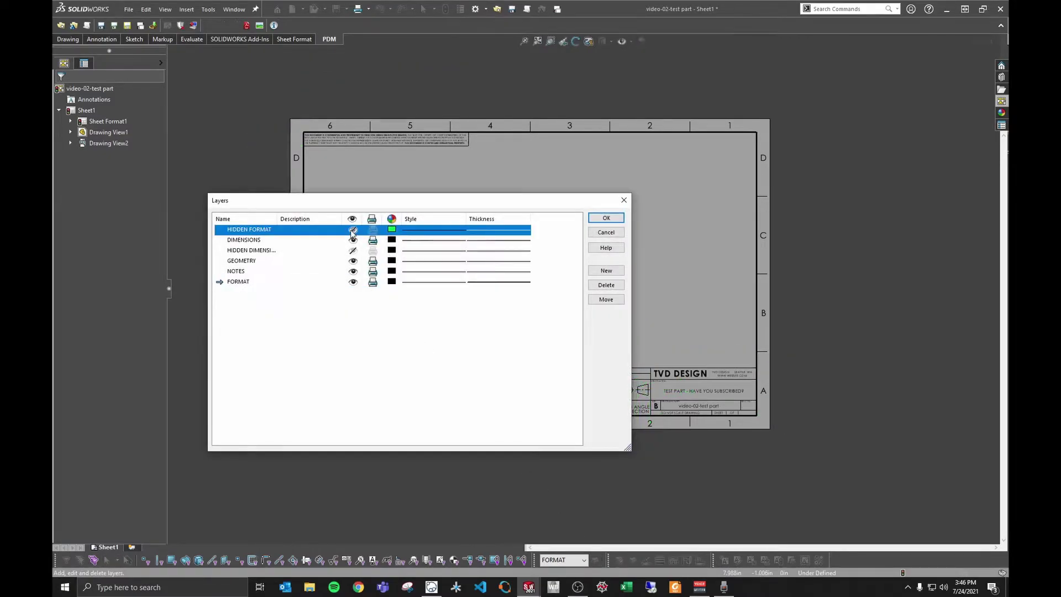
pyautogui.click(611, 218)
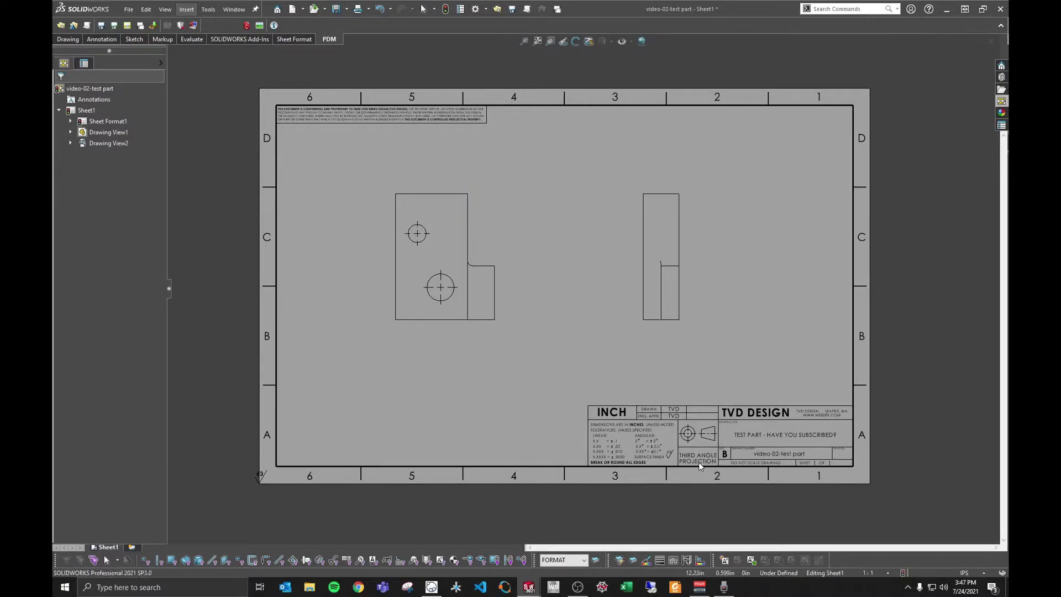
pyautogui.scroll(-2, 699, 460)
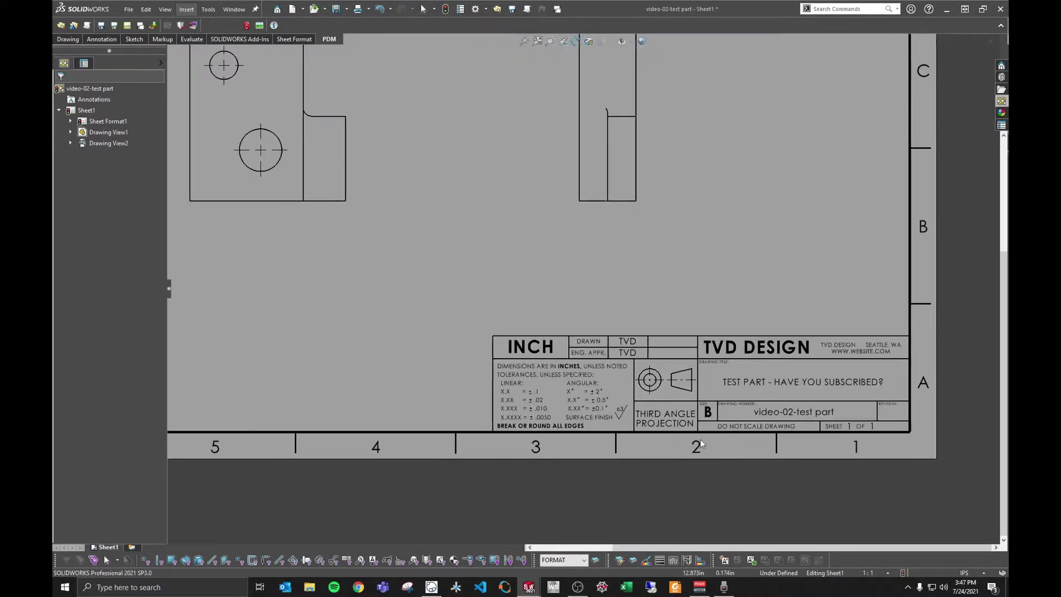
pyautogui.scroll(3, 700, 439)
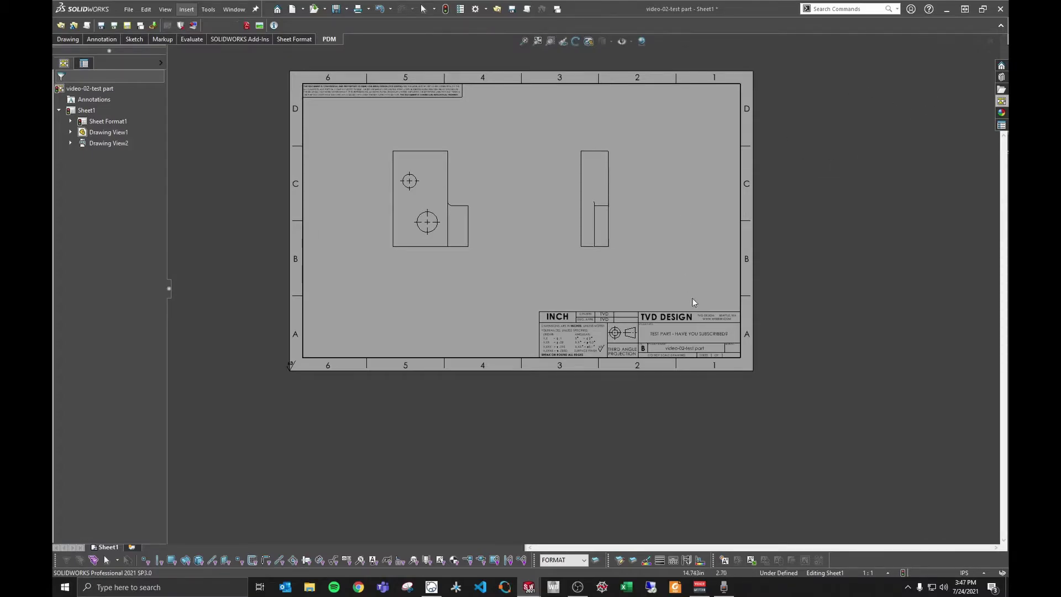
pyautogui.scroll(-4, 622, 347)
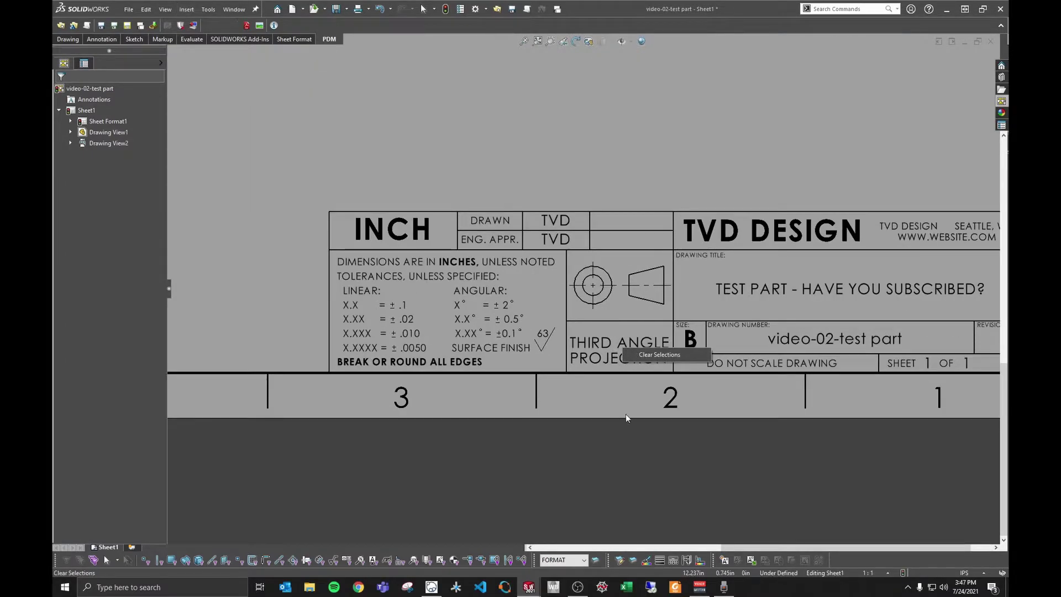
pyautogui.hotkey('ctrl', 's')
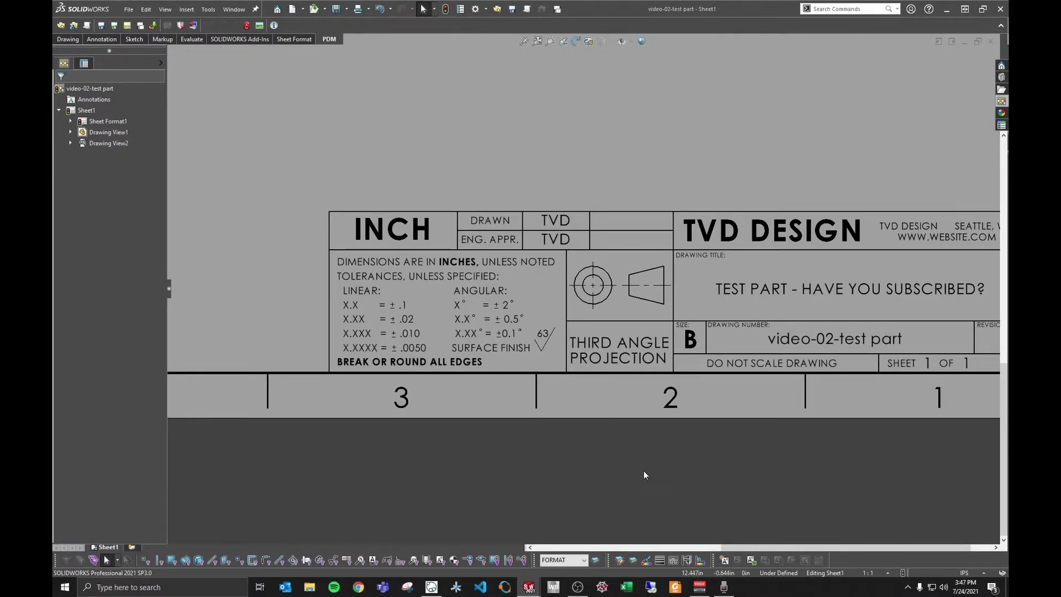
# Switch back to Edit Sheet Format from the sheet's right-click menu
pyautogui.rightClick(621, 346)
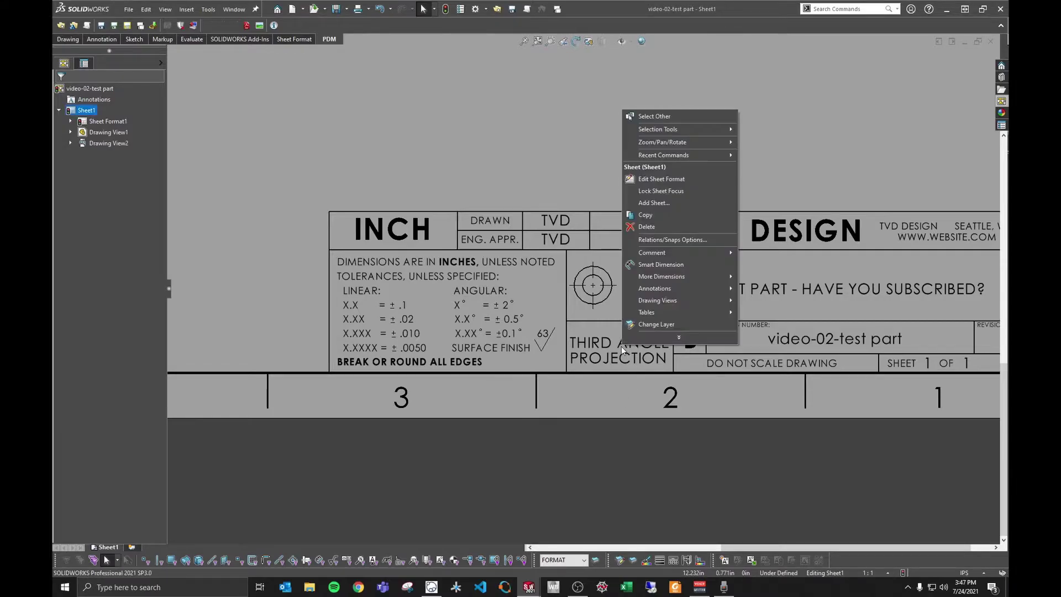
pyautogui.click(681, 179)
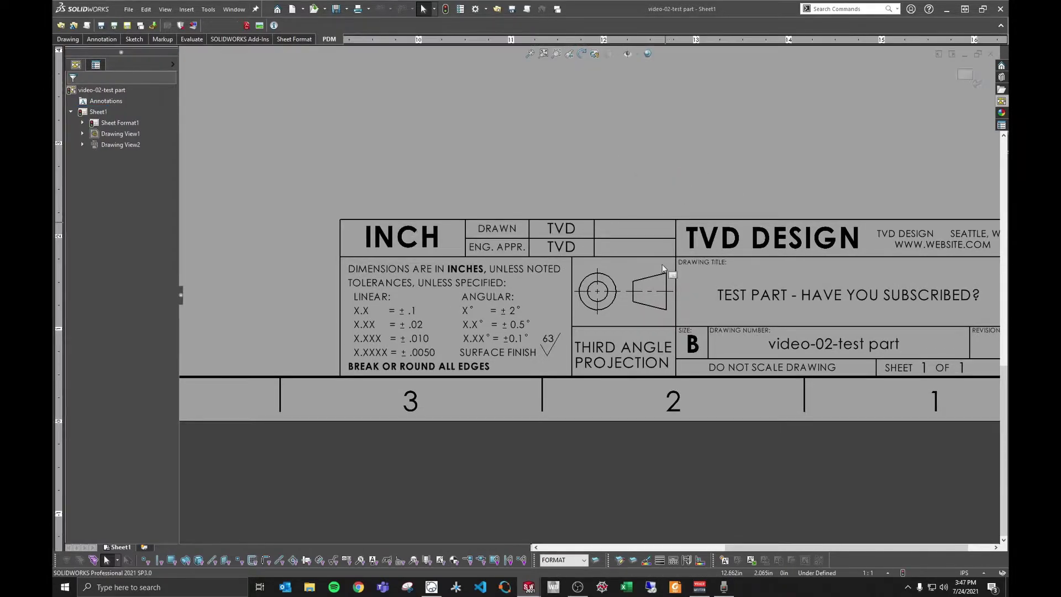
pyautogui.scroll(-2, 621, 332)
pyautogui.scroll(-1, 623, 362)
# Try Snap to Rectangle Center on the THIRD ANGLE PROJECTION note, then drag it into its box
pyautogui.click(625, 358)
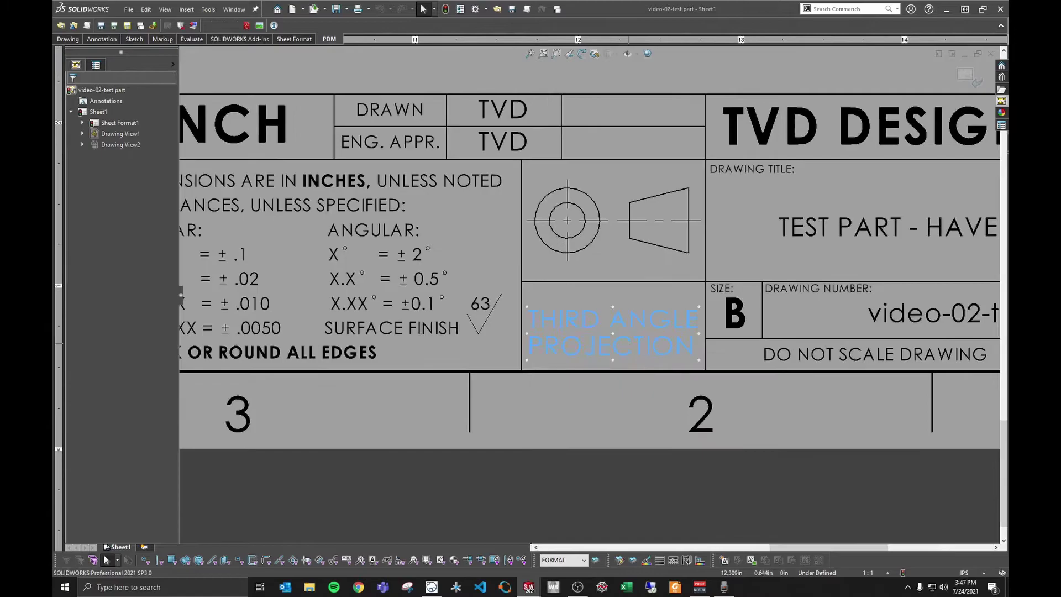
pyautogui.rightClick(631, 343)
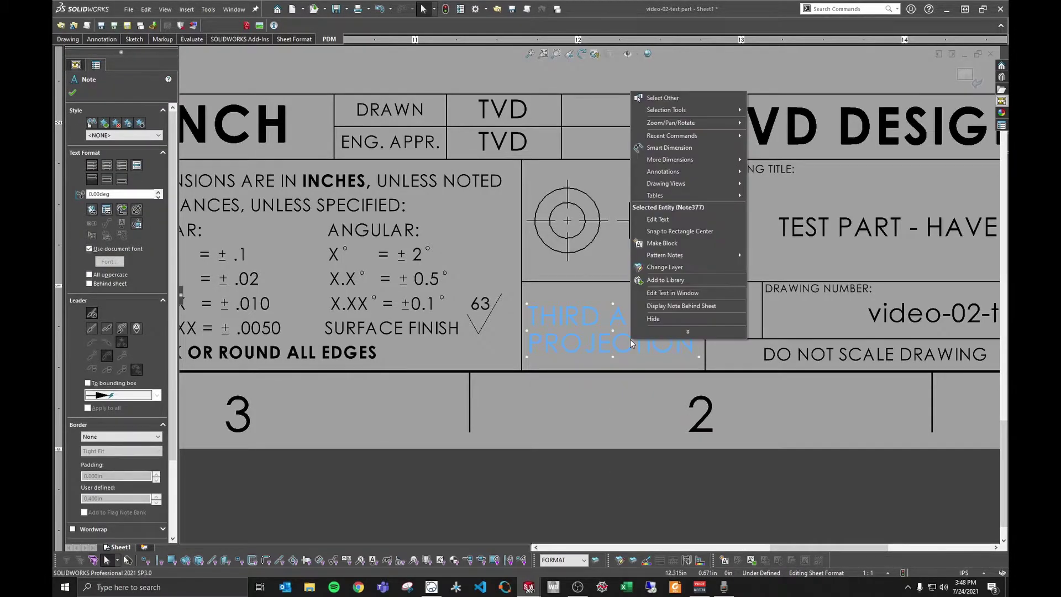
pyautogui.click(697, 234)
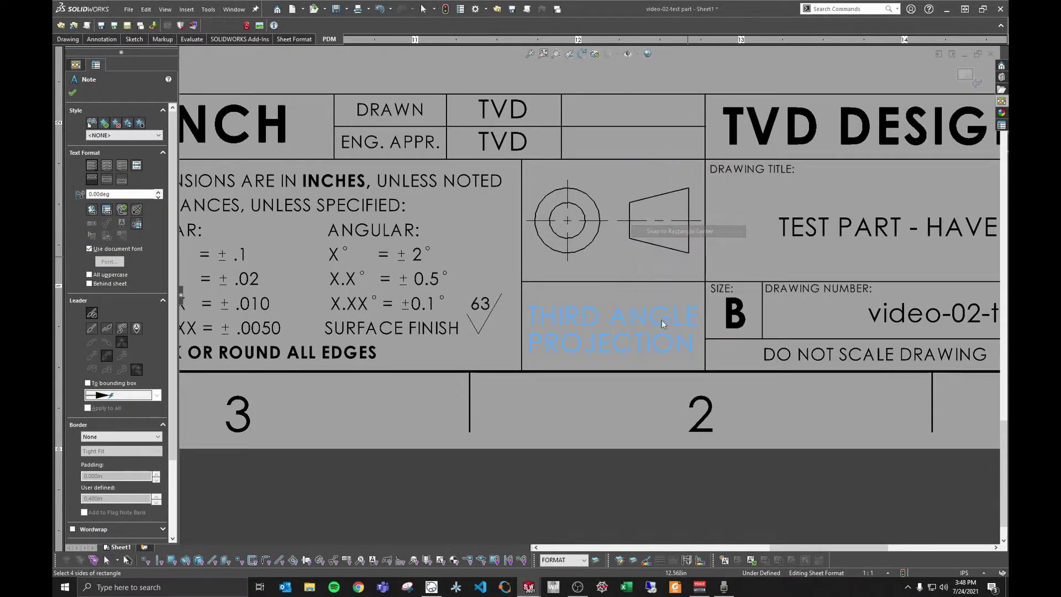
pyautogui.keyDown('ctrl'); pyautogui.click(658, 356); pyautogui.keyUp('ctrl')
pyautogui.keyDown('ctrl'); pyautogui.click(704, 305); pyautogui.keyUp('ctrl')
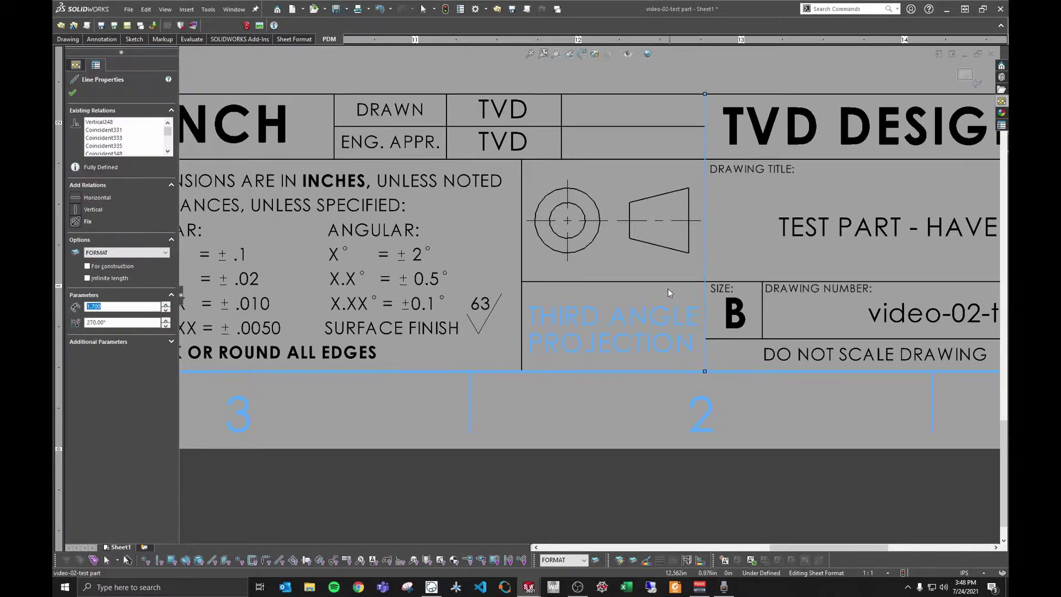
pyautogui.keyDown('ctrl'); pyautogui.click(661, 283); pyautogui.keyUp('ctrl')
pyautogui.keyDown('ctrl'); pyautogui.click(522, 297); pyautogui.keyUp('ctrl')
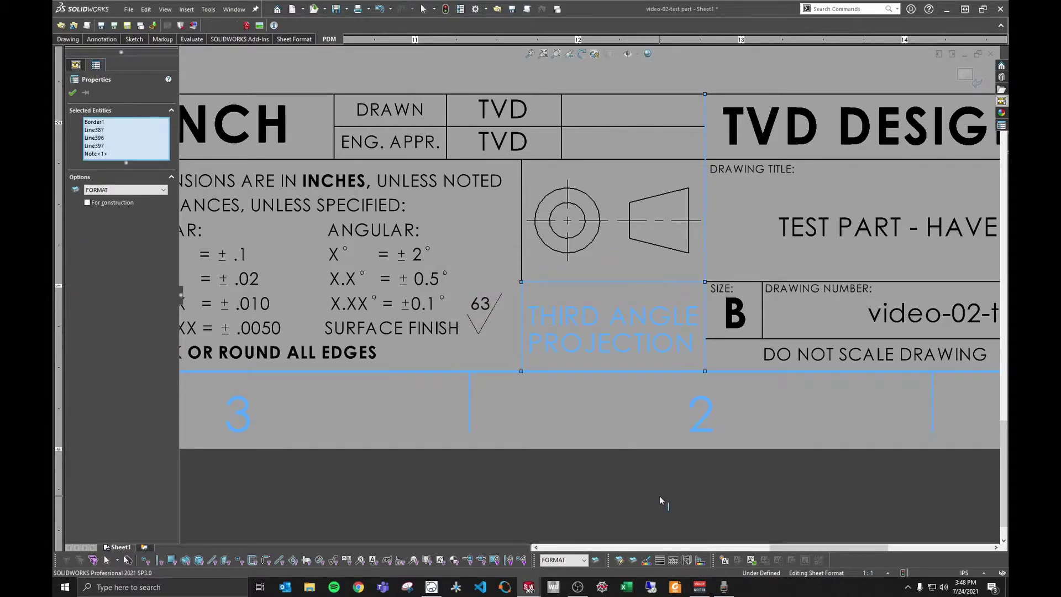
pyautogui.click(670, 350)
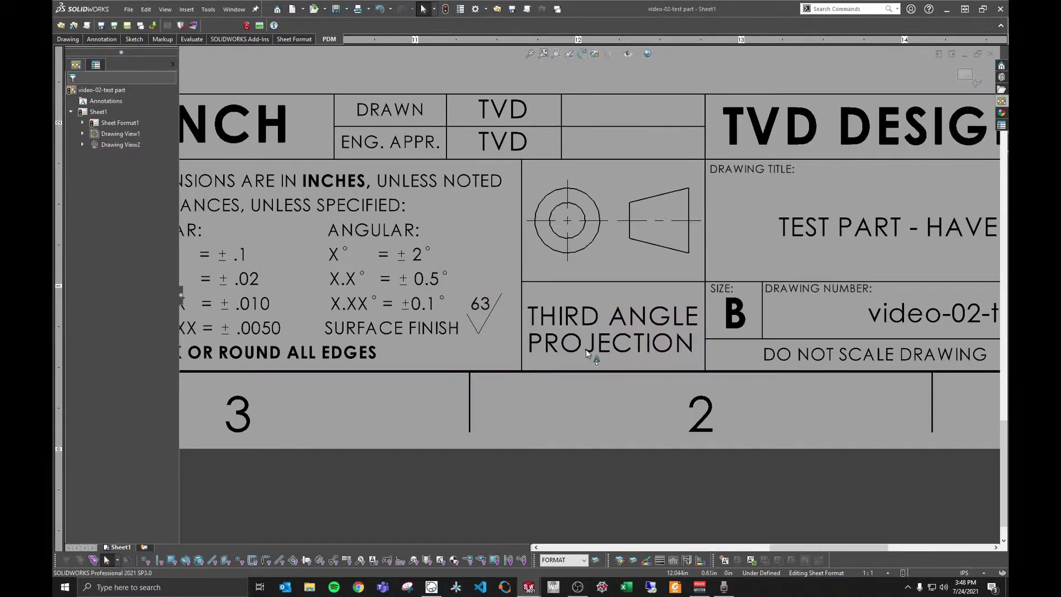
pyautogui.moveTo(635, 341); pyautogui.dragTo(630, 335)
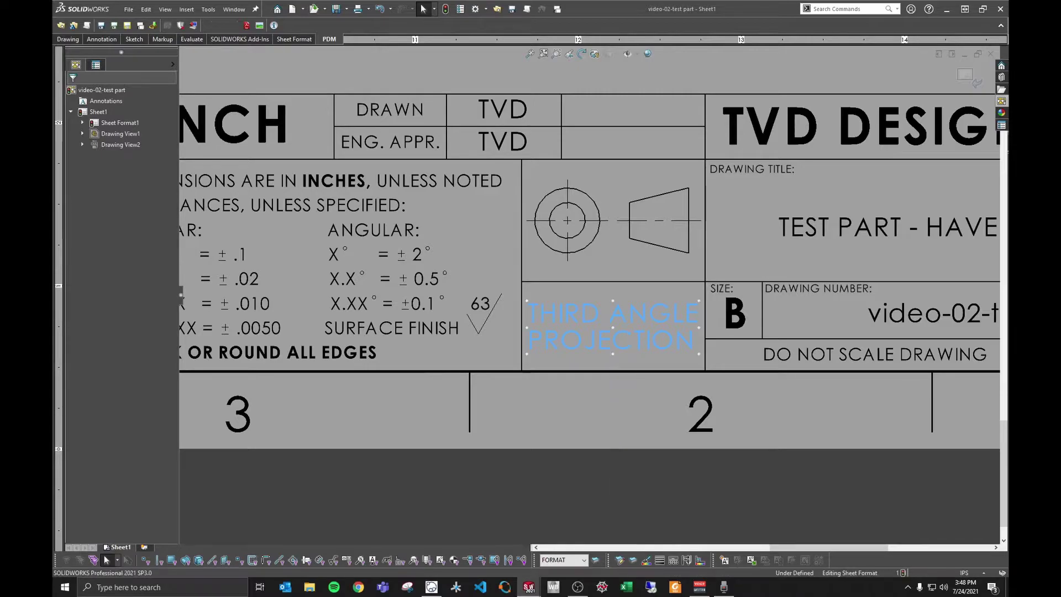
pyautogui.scroll(5, 625, 337)
# Fit the sheet in view and exit sheet-format editing
pyautogui.scroll(-3, 594, 243)
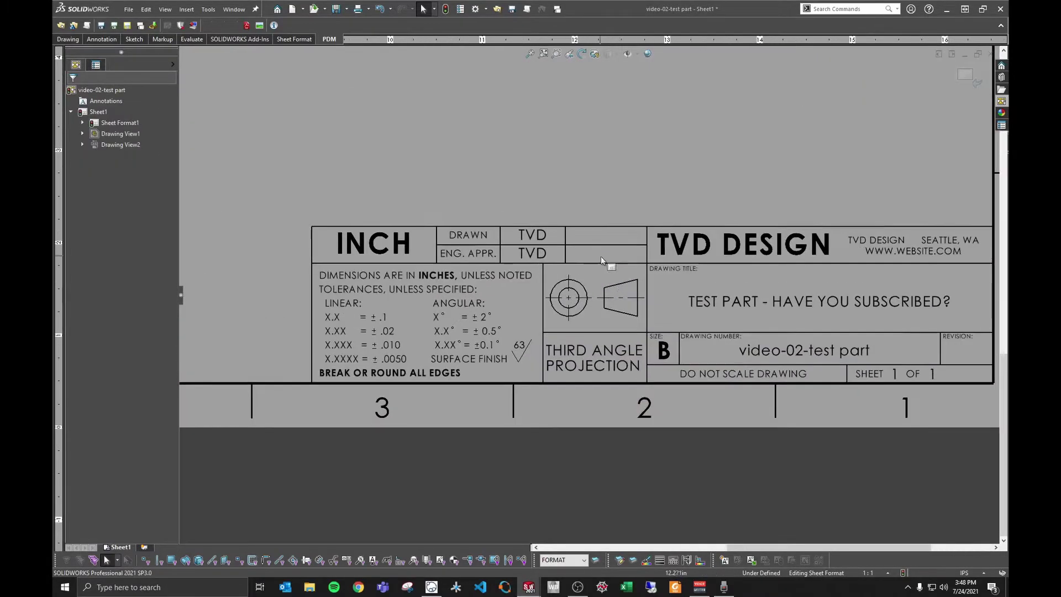
pyautogui.scroll(3, 580, 232)
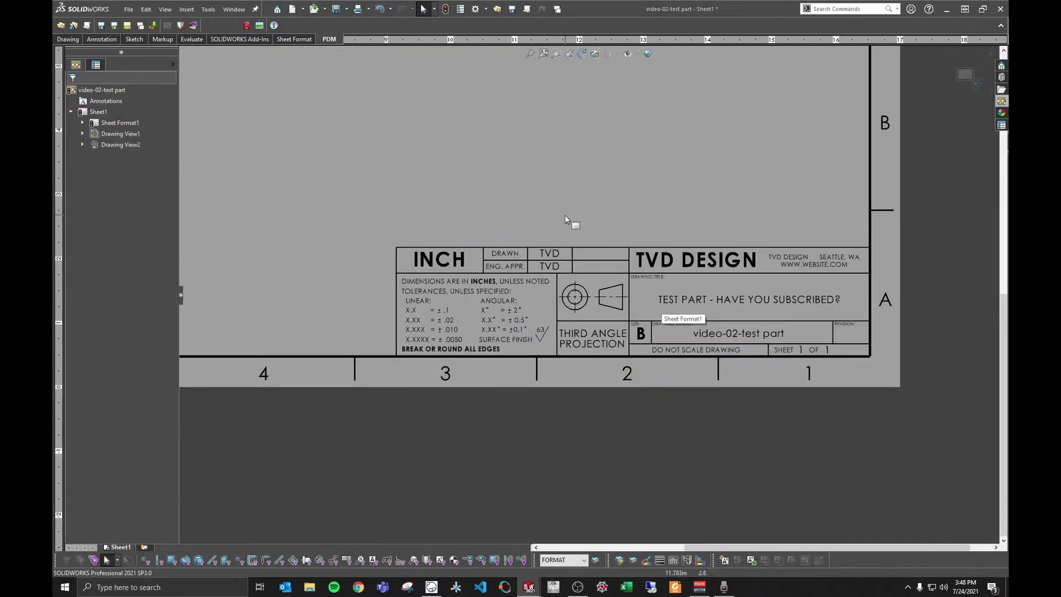
pyautogui.scroll(4, 514, 194)
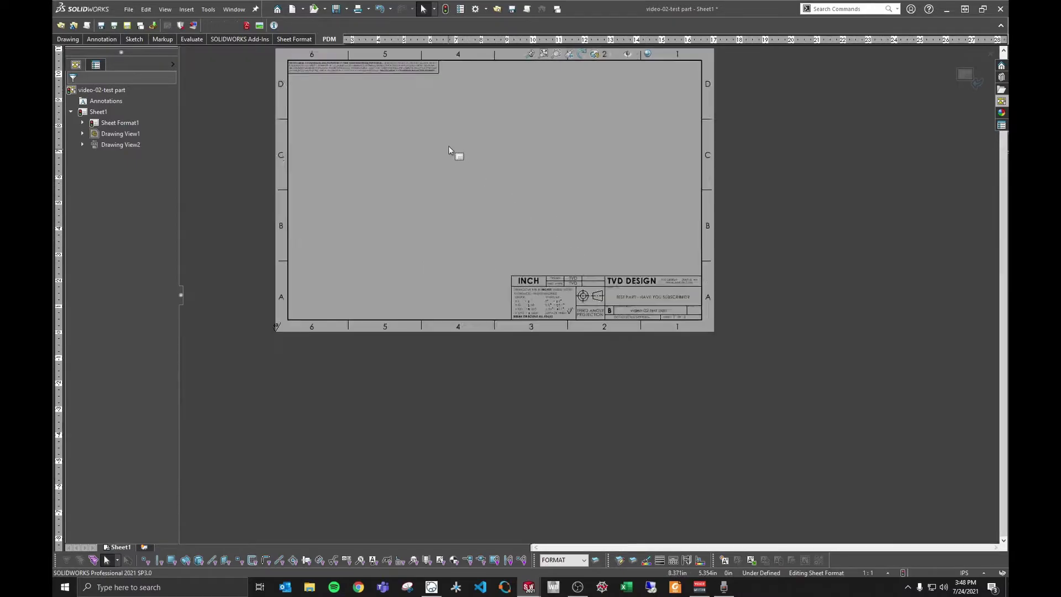
pyautogui.press('f')
pyautogui.click(974, 72)
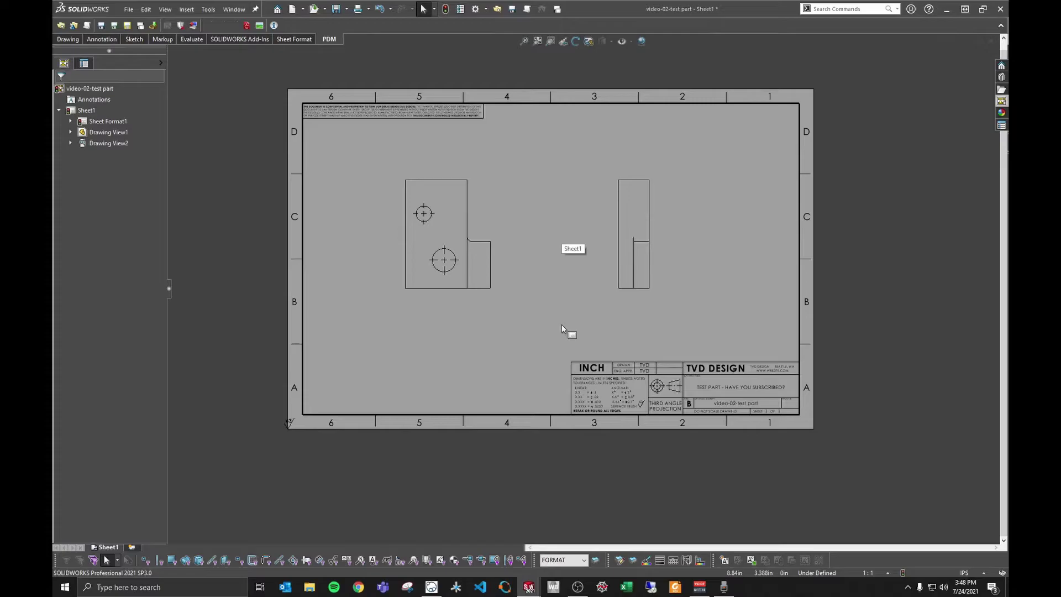
# Delete both drawing views from Sheet1, confirming each deletion
pyautogui.click(492, 204)
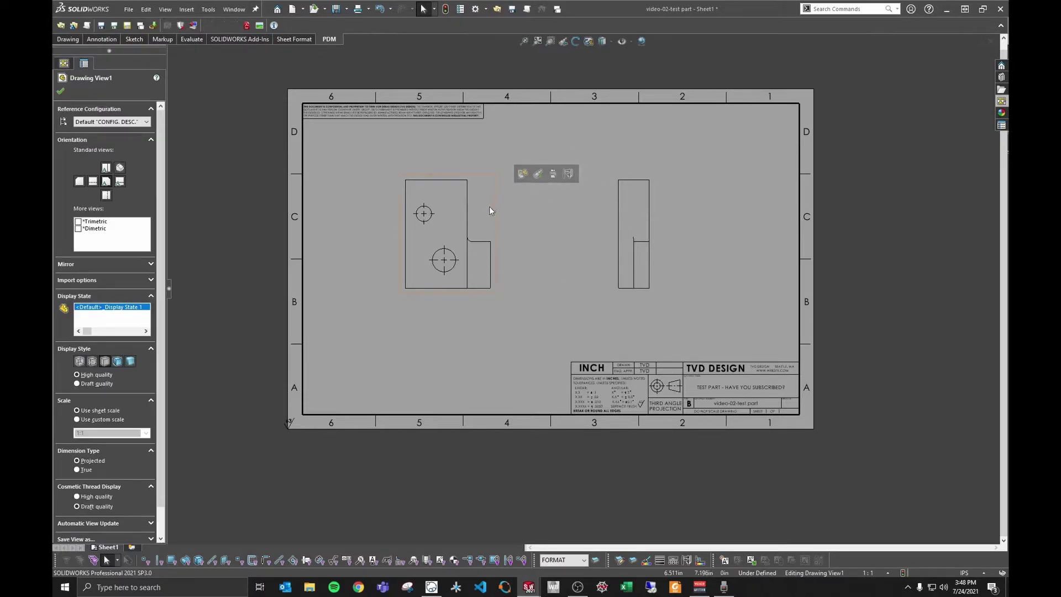
pyautogui.press('Delete')
pyautogui.click(687, 231)
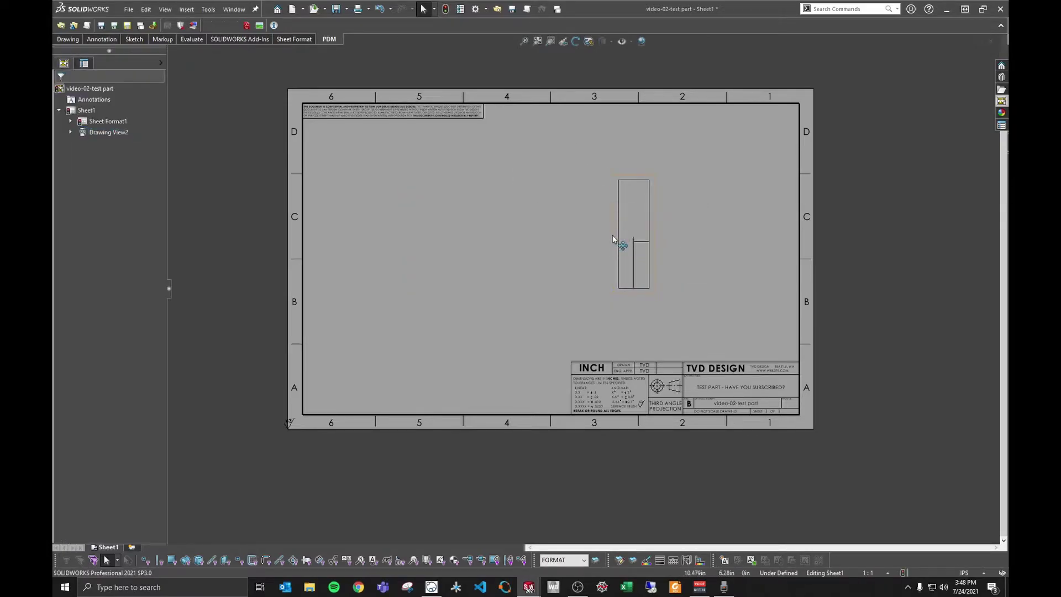
pyautogui.click(620, 237)
pyautogui.press('Delete')
pyautogui.click(687, 229)
pyautogui.click(128, 9)
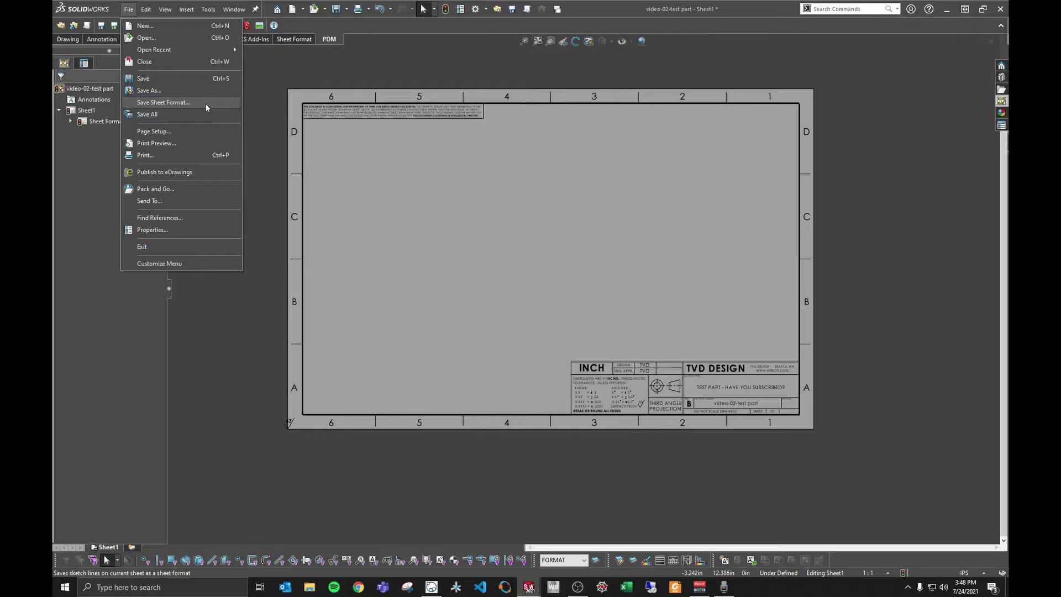
# Save the sheet format as tvd_b_landscape_first.slddrt in Desktop\Youtubes
pyautogui.click(205, 103)
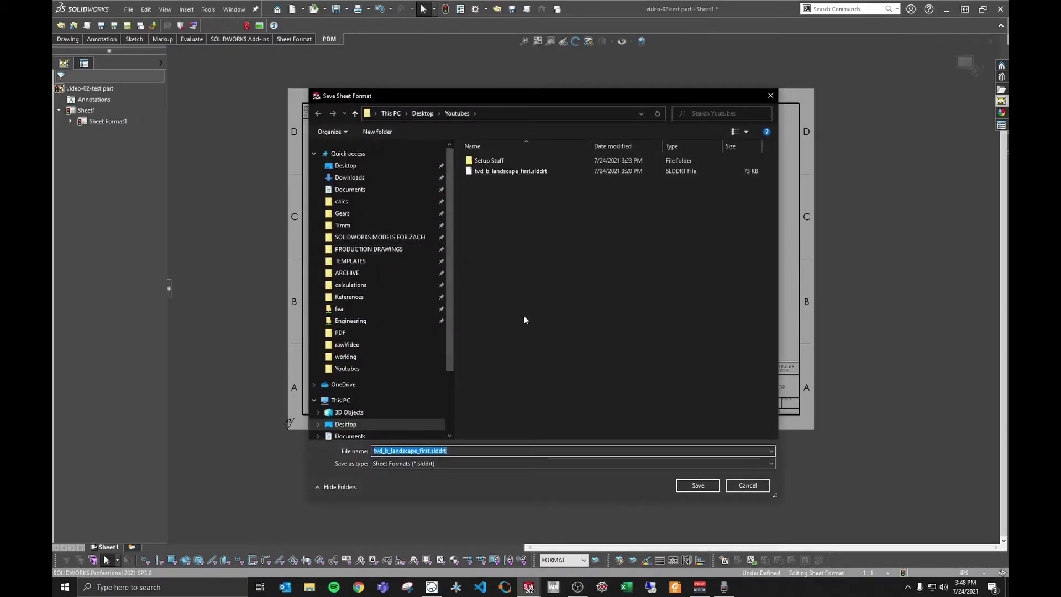
pyautogui.click(478, 450)
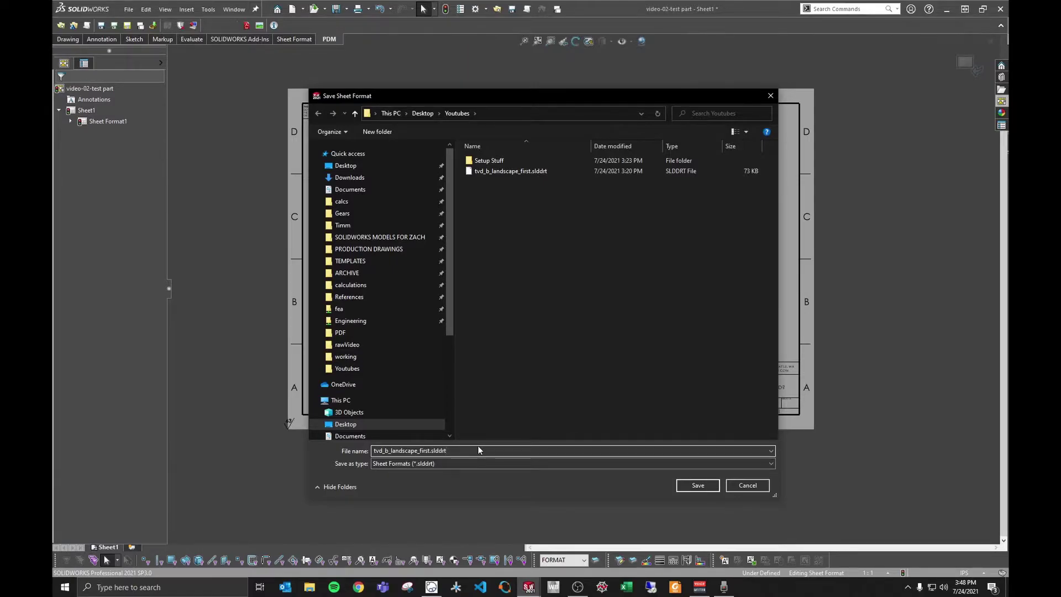
pyautogui.click(692, 485)
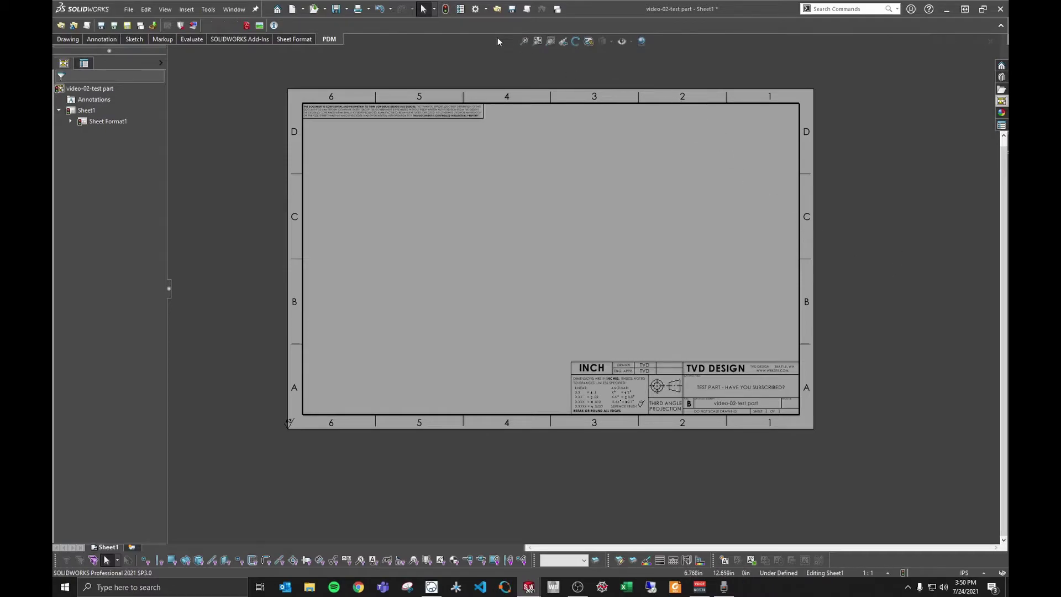
pyautogui.click(474, 9)
pyautogui.click(315, 72)
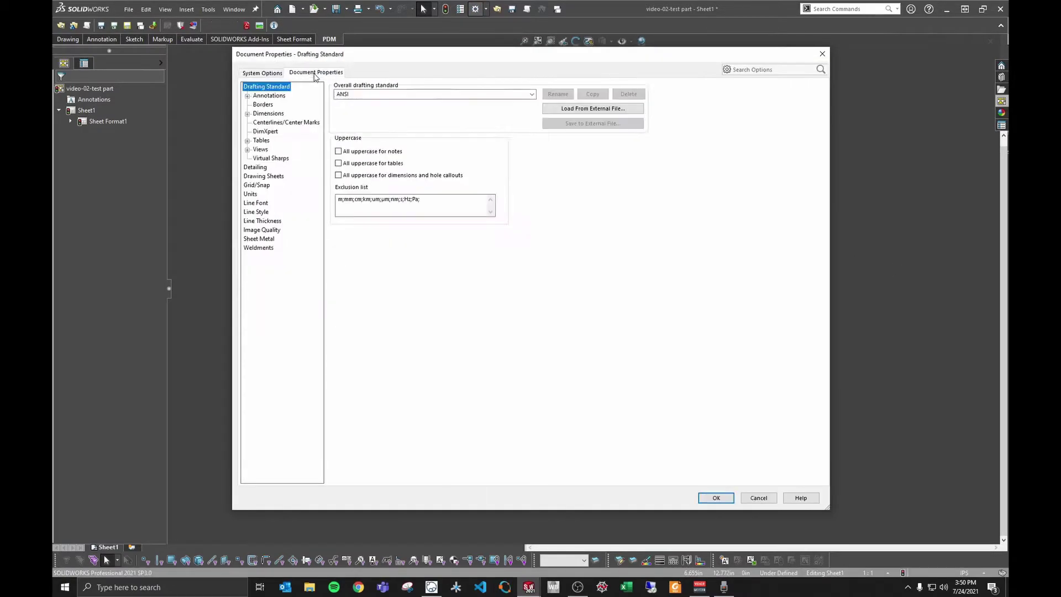
pyautogui.click(268, 96)
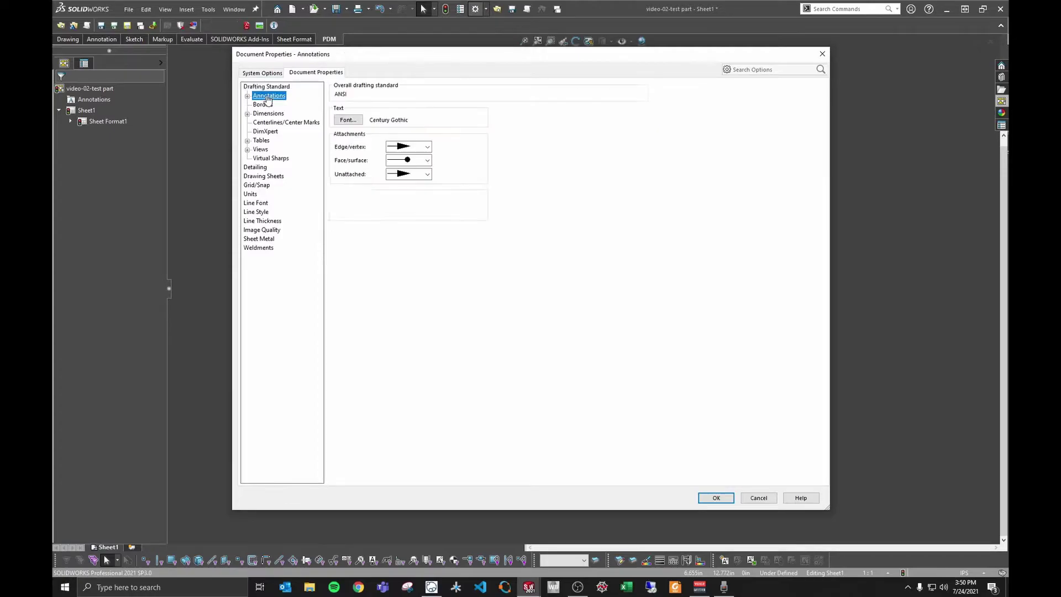
pyautogui.click(248, 96)
pyautogui.click(273, 105)
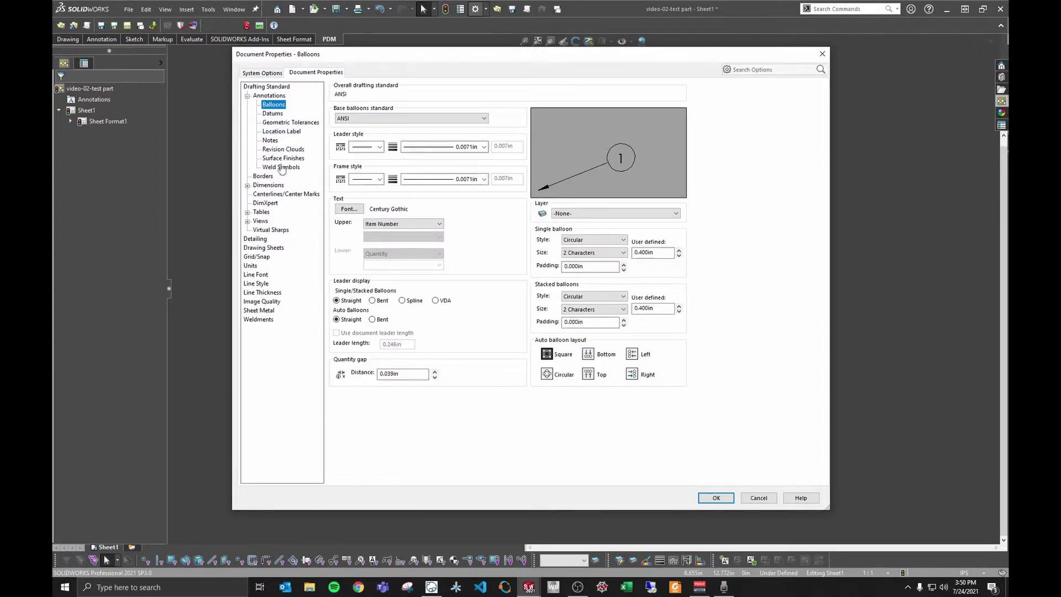
pyautogui.click(247, 186)
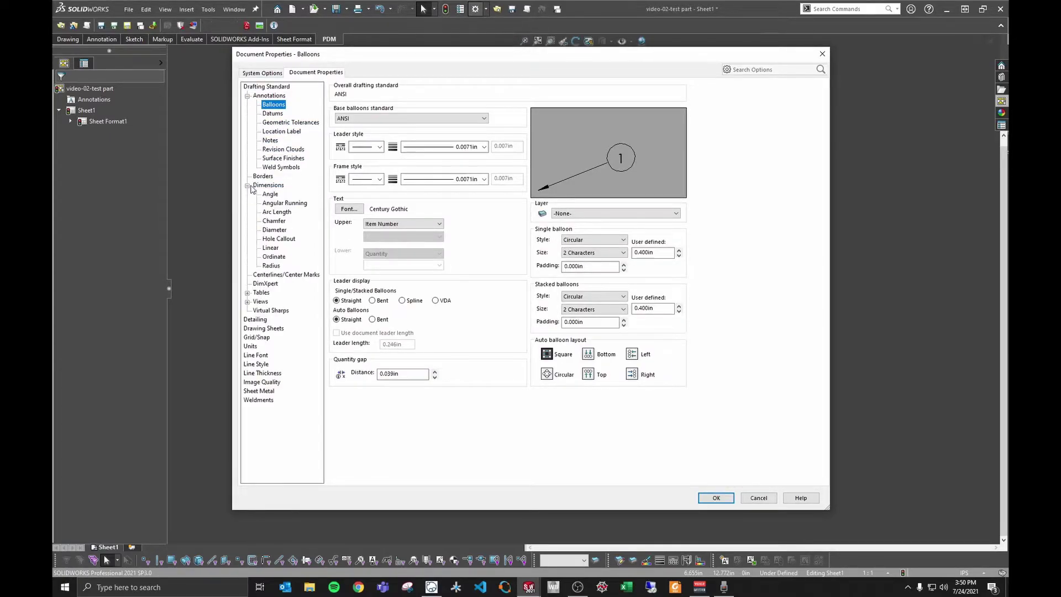
pyautogui.click(270, 247)
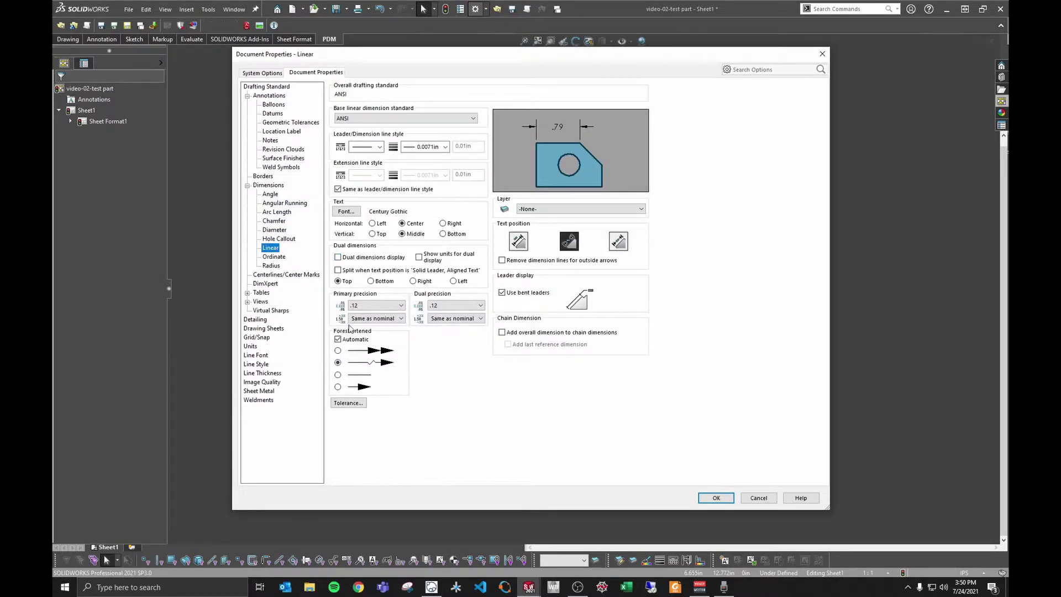
pyautogui.click(395, 305)
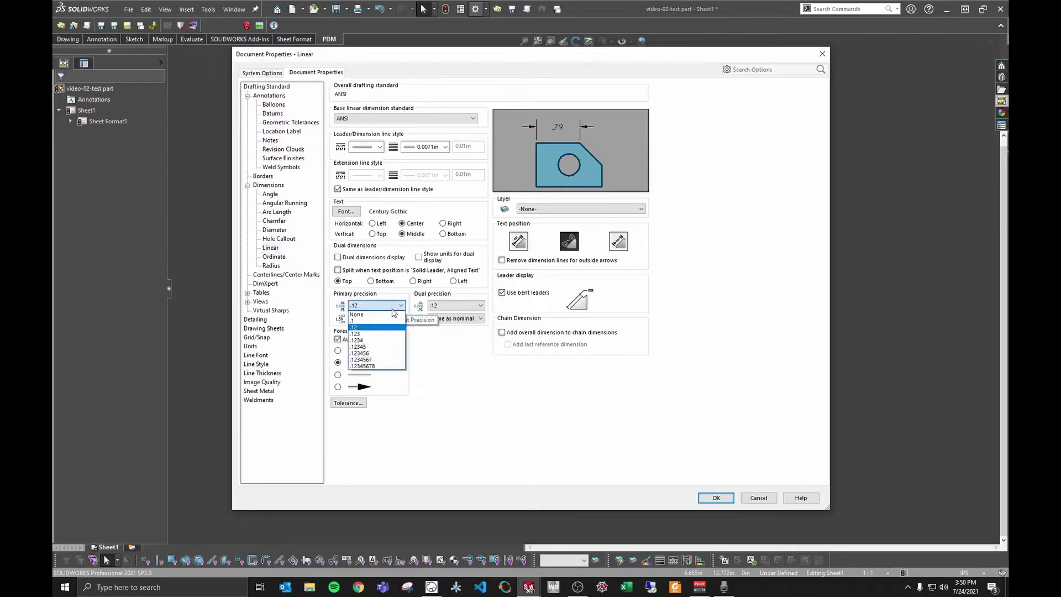
pyautogui.click(367, 362)
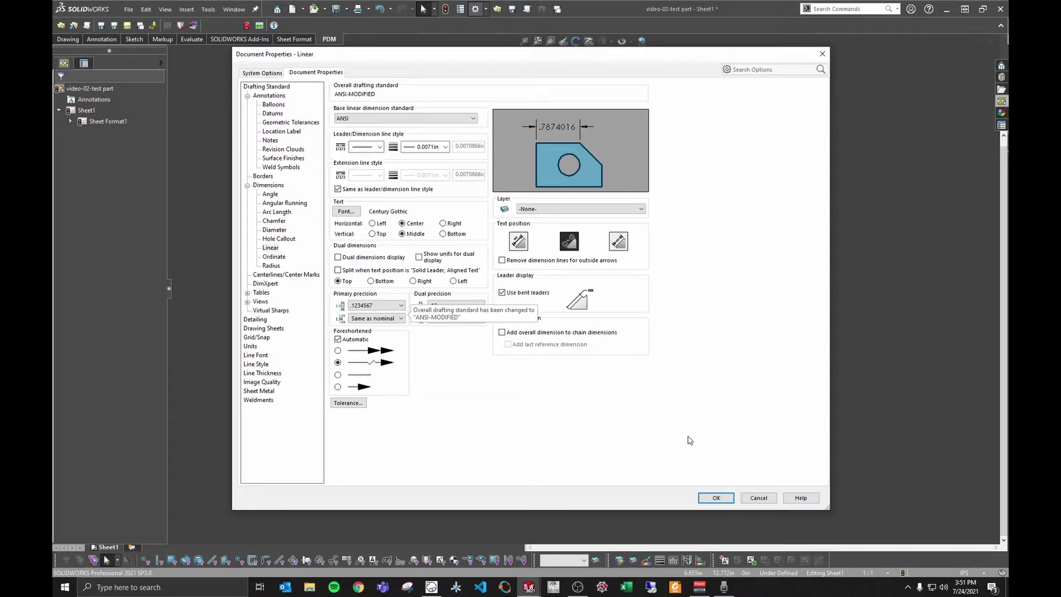
pyautogui.click(758, 498)
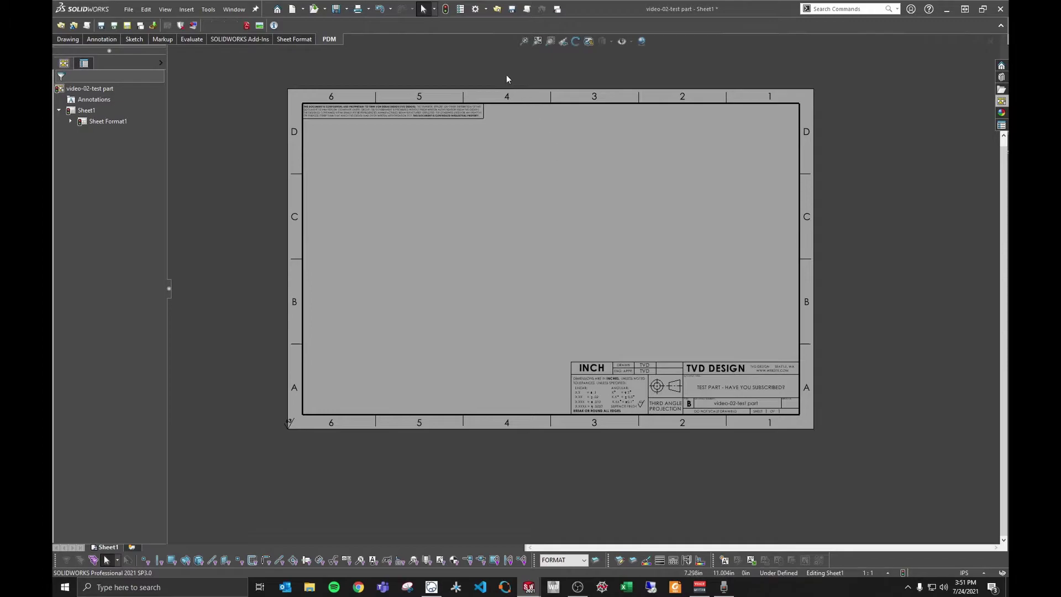
pyautogui.click(475, 9)
pyautogui.click(310, 73)
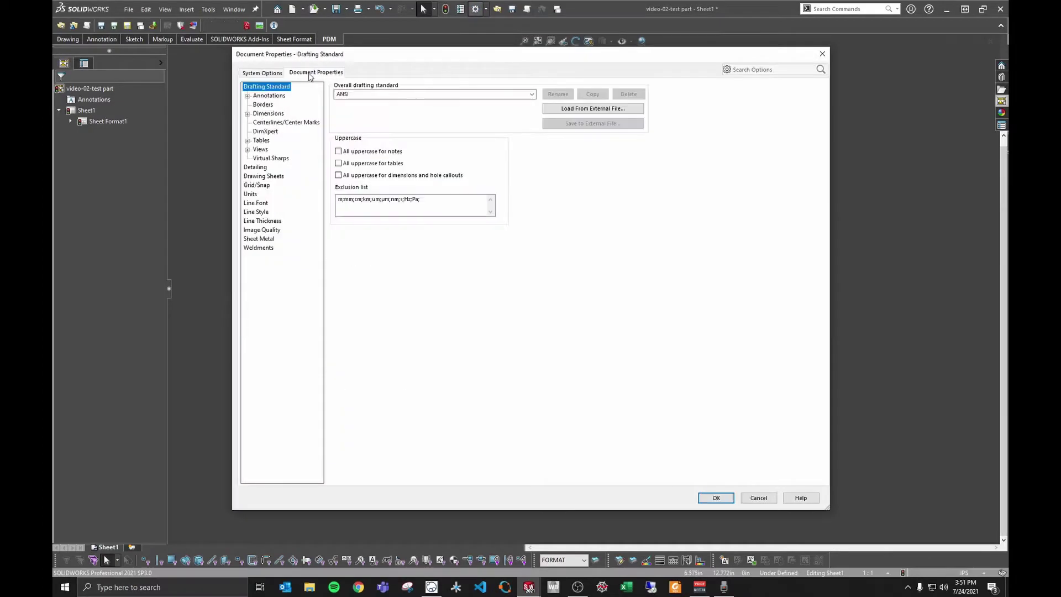
pyautogui.click(247, 113)
pyautogui.click(270, 176)
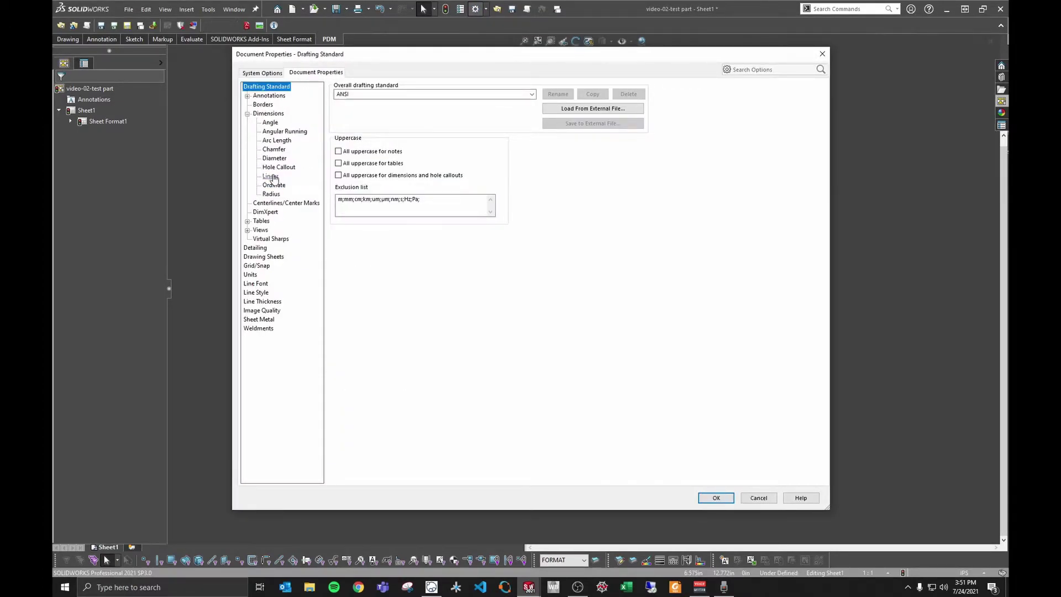
pyautogui.click(762, 499)
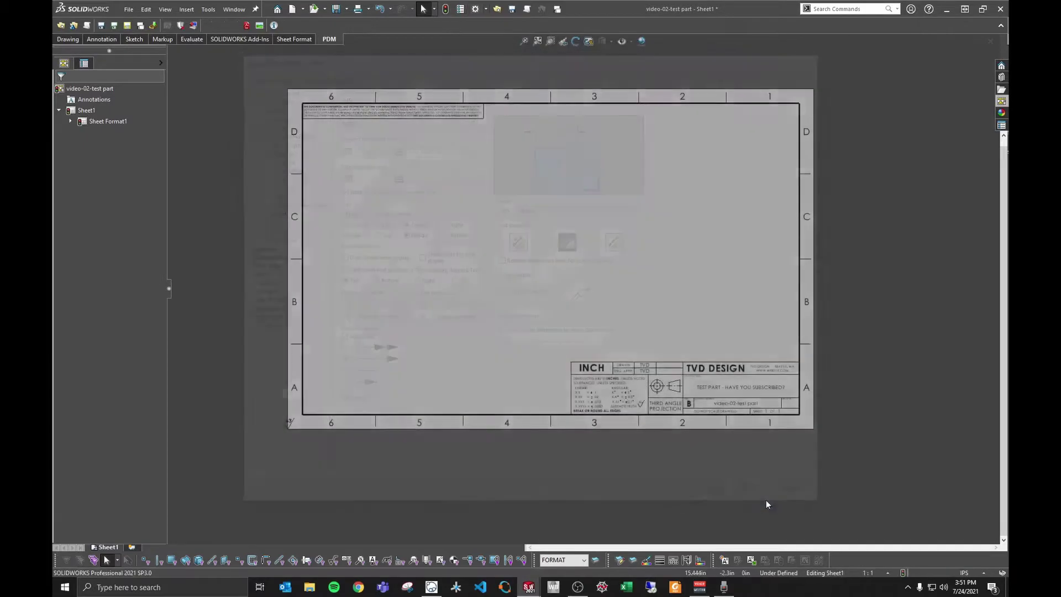
pyautogui.click(966, 573)
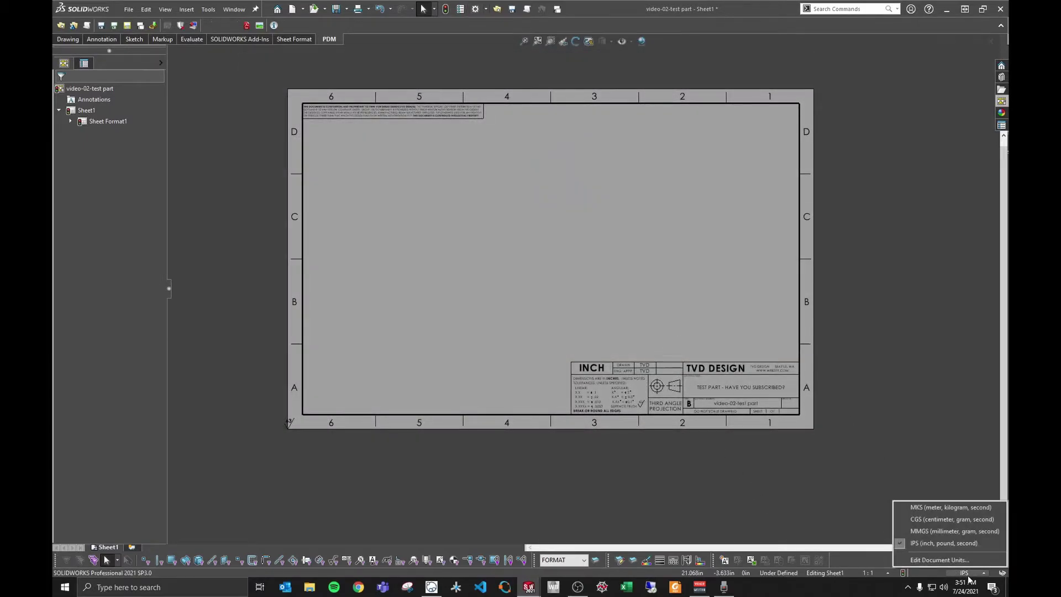
pyautogui.click(940, 559)
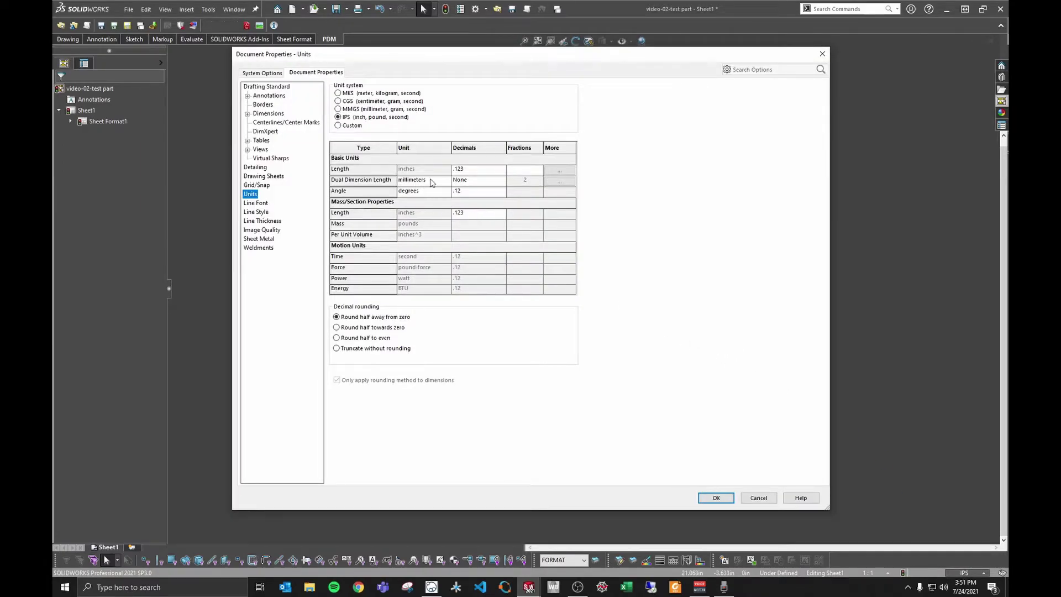
pyautogui.press('Return')
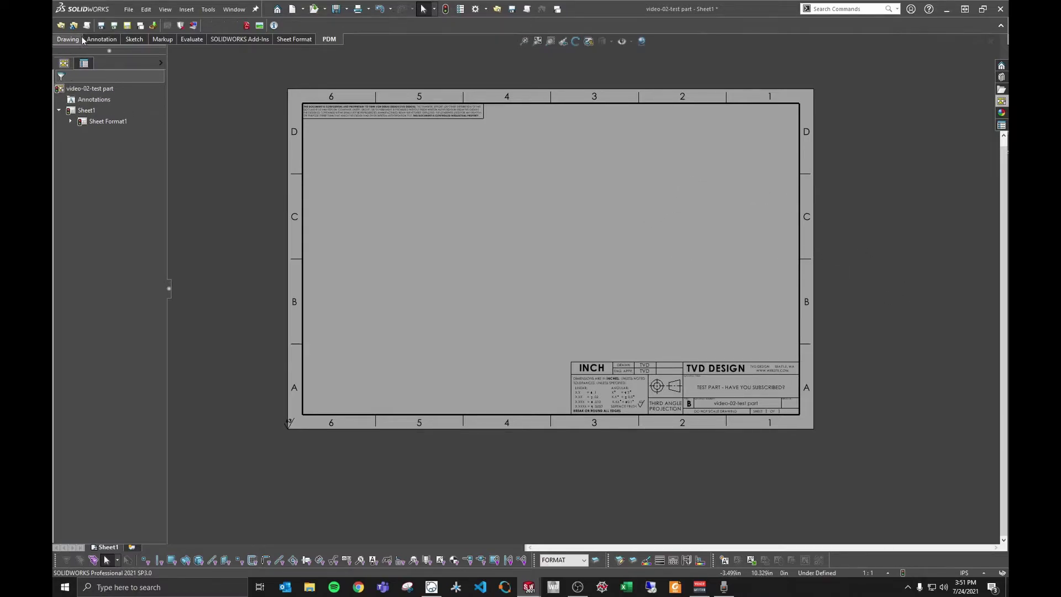
pyautogui.click(100, 40)
# Place a note at the upper right headed NOTES: (UNLESS OTHERWISE SPECIFIED) in bold underline
pyautogui.click(122, 26)
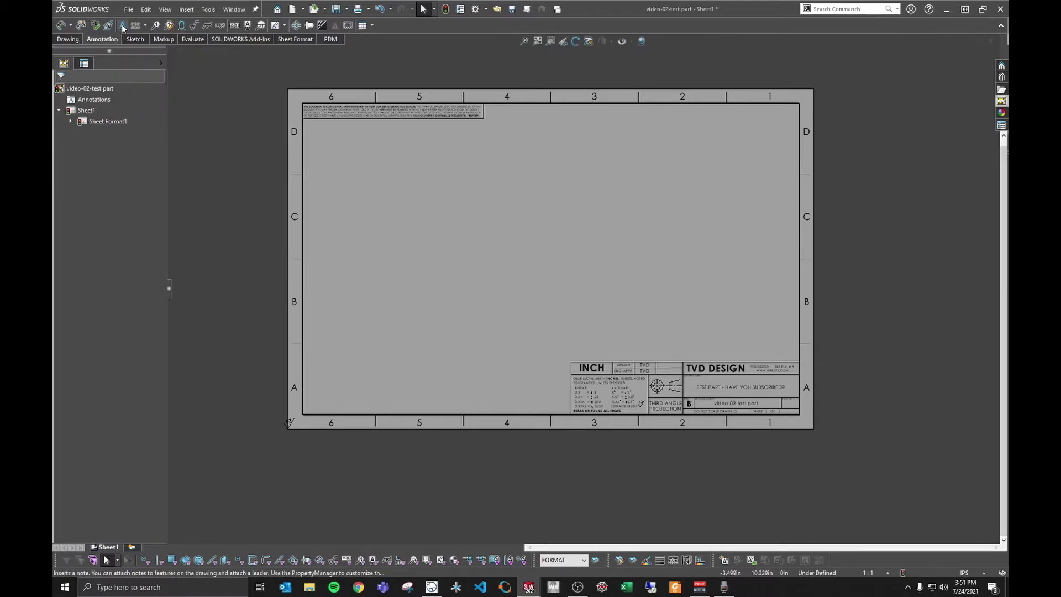
pyautogui.click(680, 146)
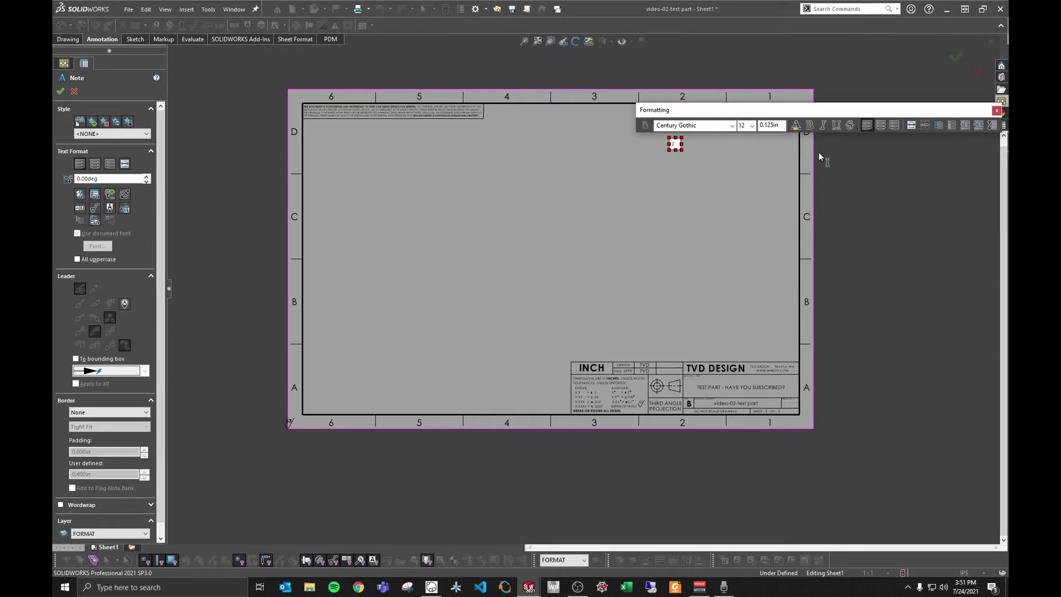
pyautogui.click(810, 125)
pyautogui.click(838, 126)
pyautogui.scroll(-2, 757, 166)
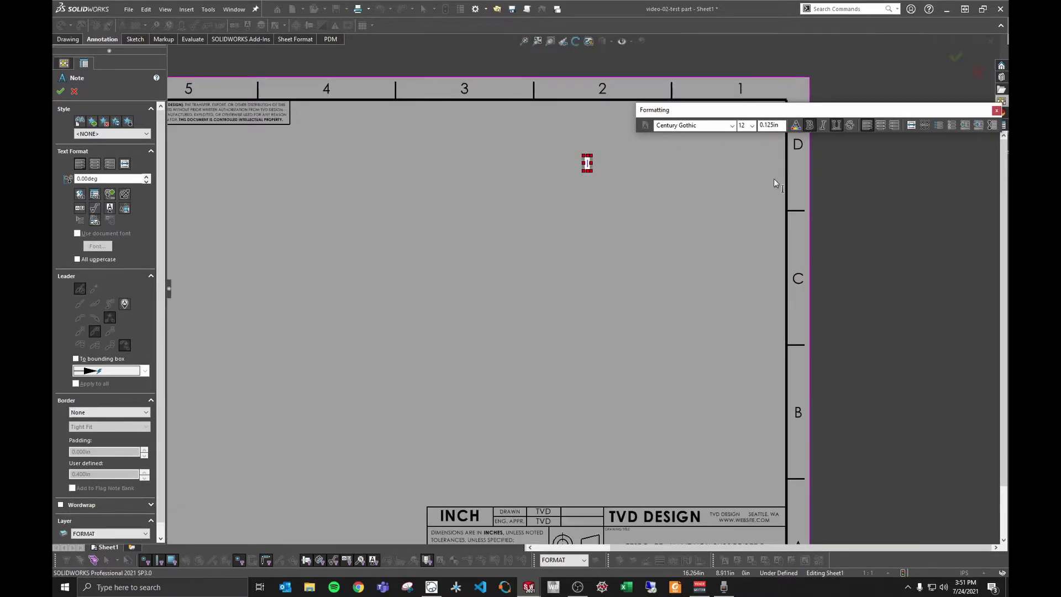
pyautogui.write('NOTES: (UNLESS OT')
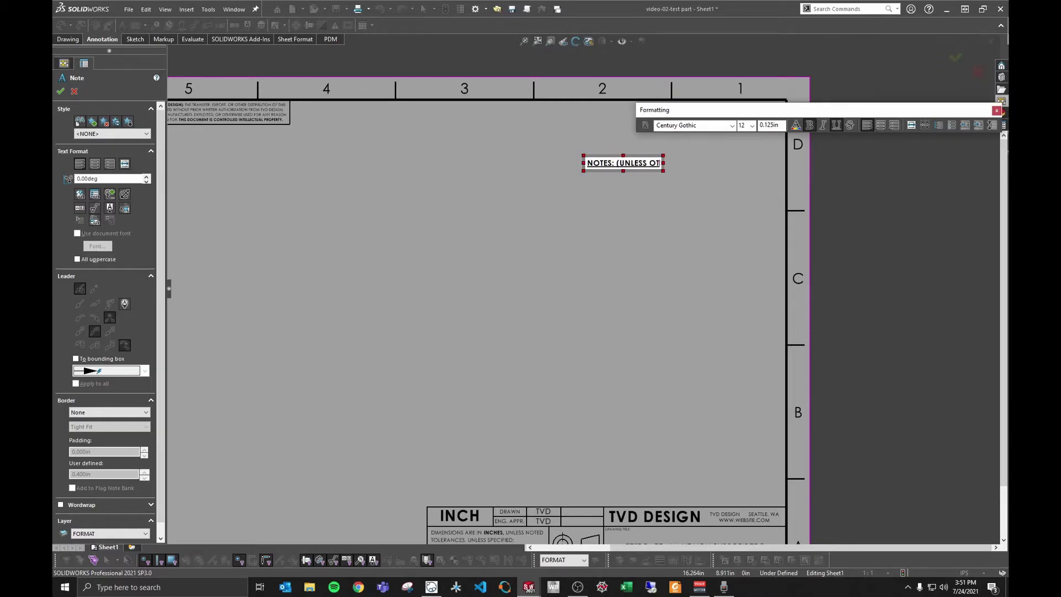
pyautogui.write('HERWISE SPEC')
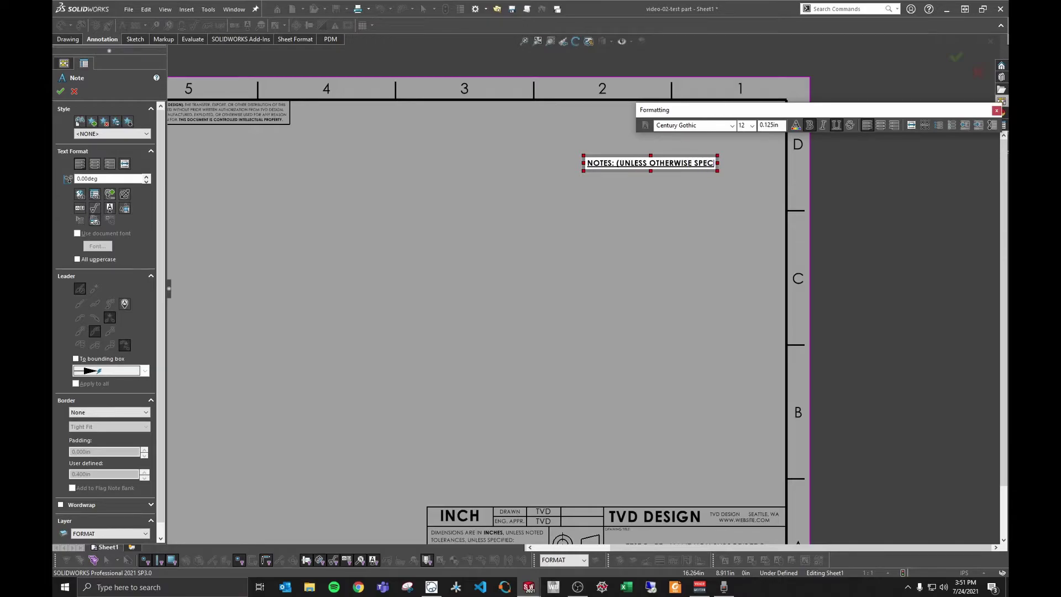
pyautogui.write('IFIED)')
pyautogui.click(835, 125)
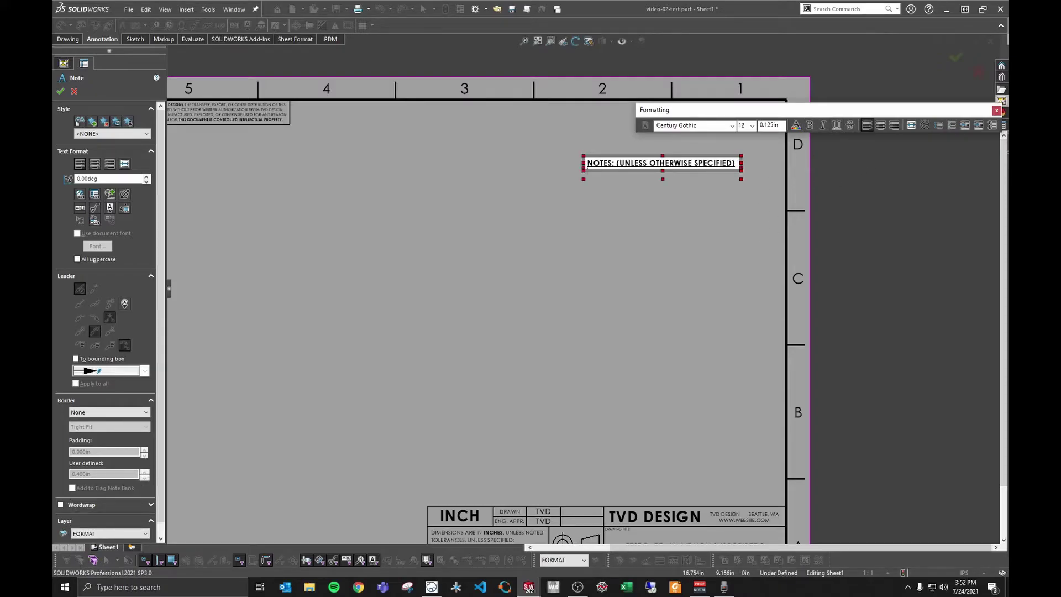
pyautogui.press('Return')
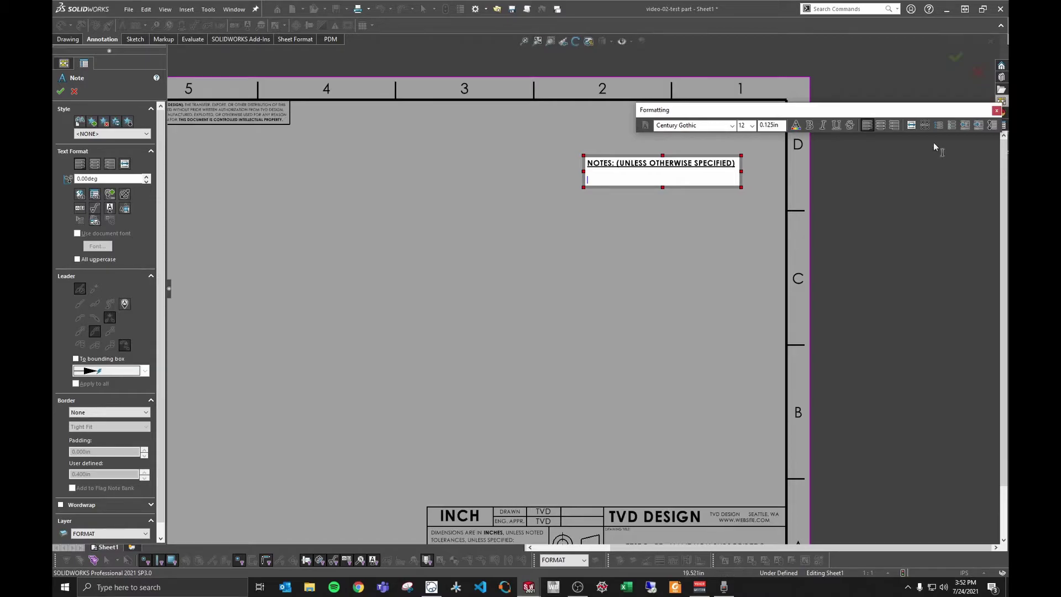
# Number the list with items LOAD CAPACITY OF 20000 LB and BREAK ALL EDGES
pyautogui.click(953, 125)
pyautogui.write('LOA')
pyautogui.press('BackSpace')
pyautogui.press('BackSpace')
pyautogui.write('OAD CAPACITY OF')
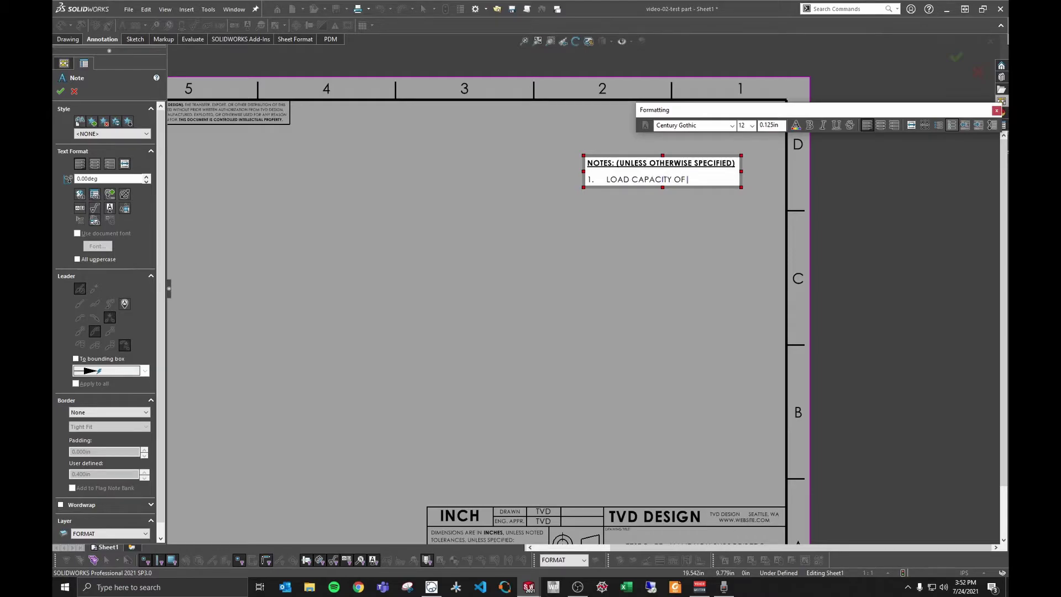
pyautogui.write(' 20000 LB')
pyautogui.press('Return')
pyautogui.press('Return')
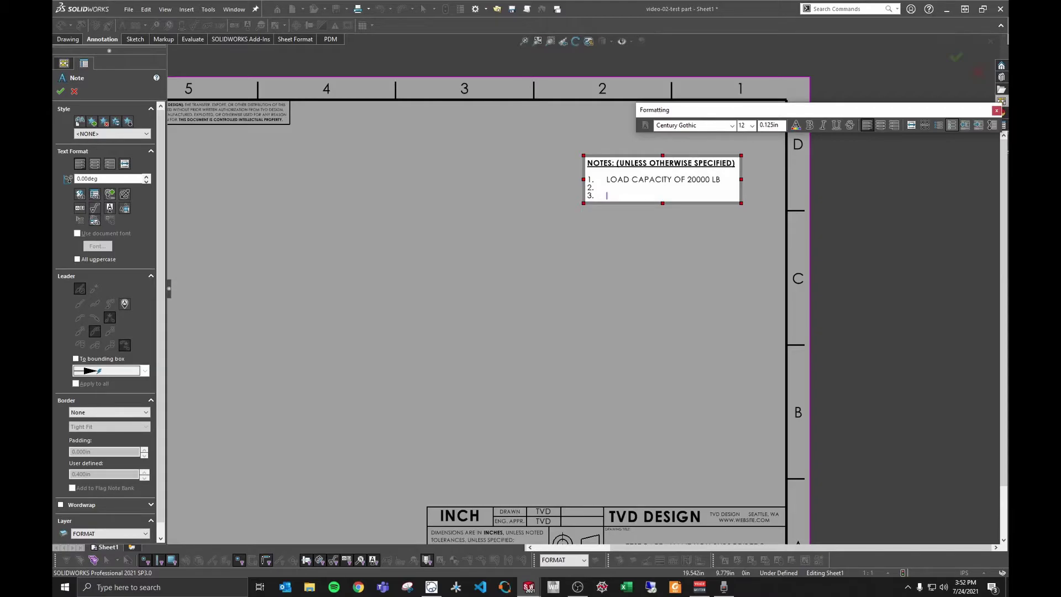
pyautogui.write('EAK ALL EDGES')
pyautogui.press('Return')
pyautogui.press('Return')
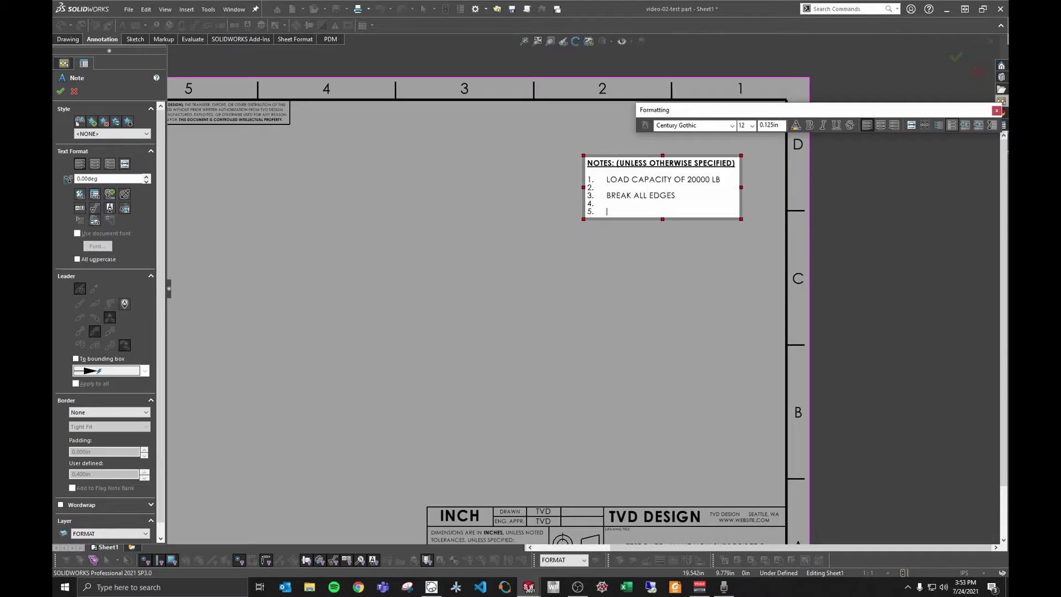
# Enter PAINTED BLACK WITH DUPLICOLOR SPRAY PAINT as note item 5
pyautogui.write('PAINTED BLACK WITH DUPL')
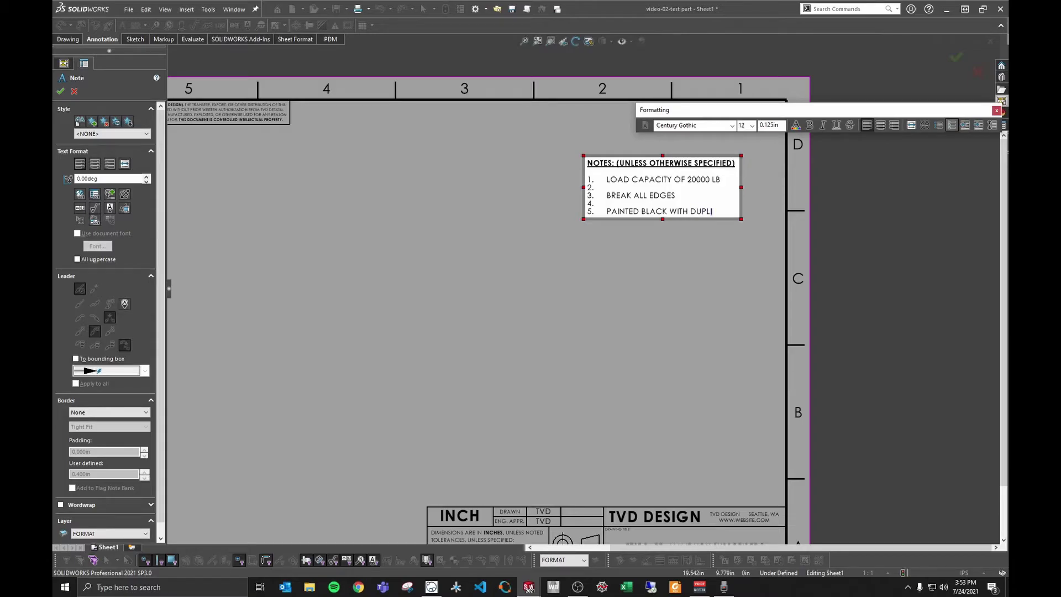
pyautogui.write('ICOLOR')
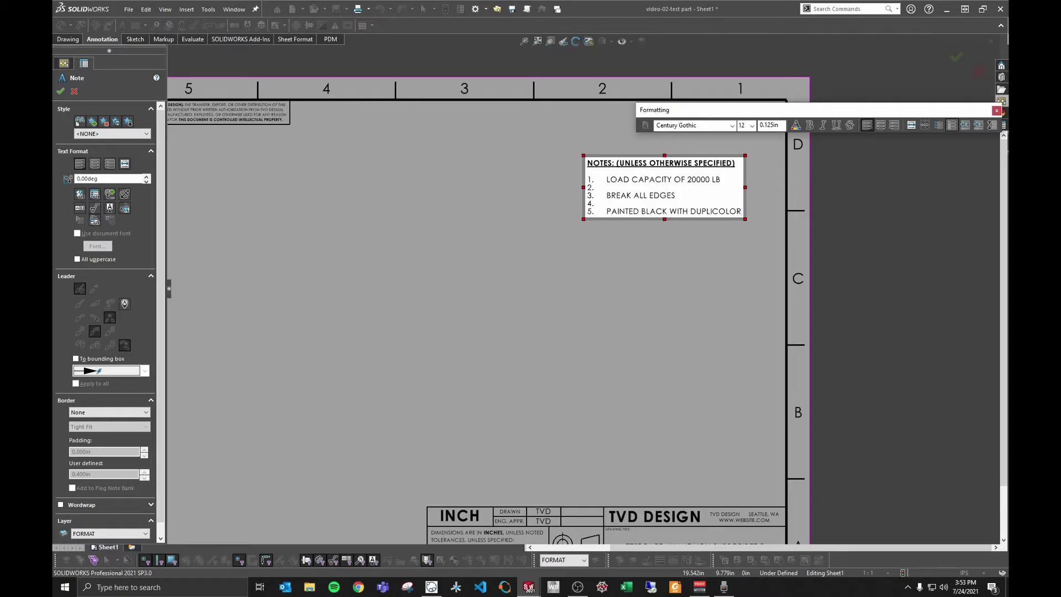
pyautogui.write(' SPRAY PAINT')
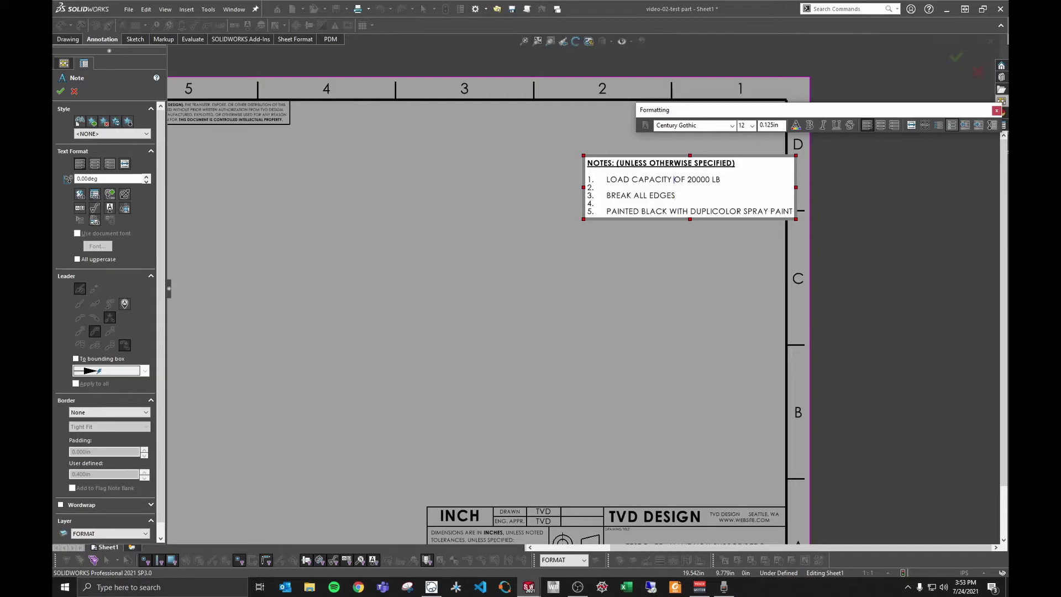
pyautogui.click(676, 195)
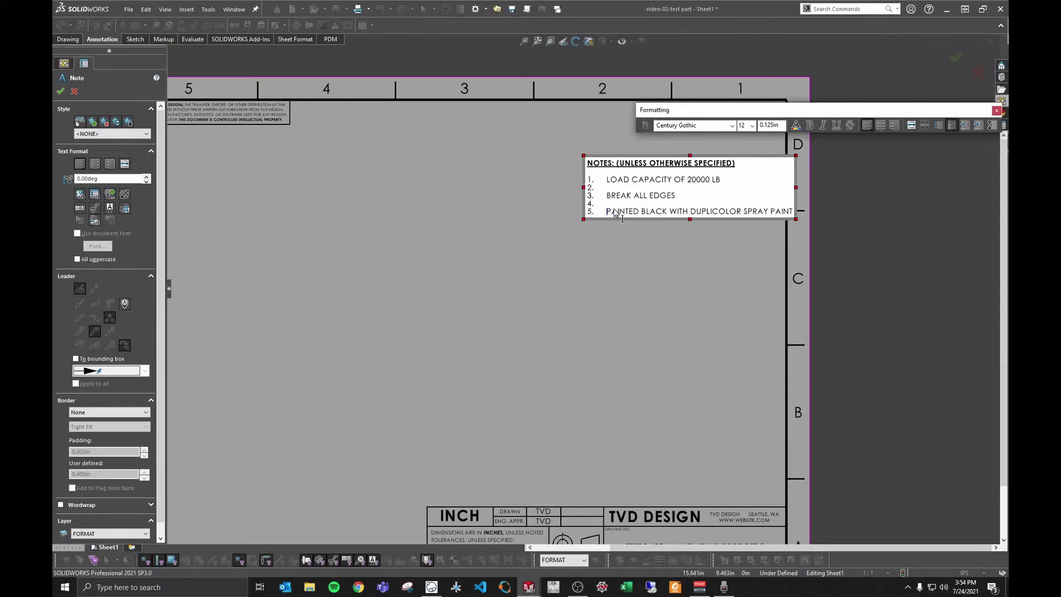
# Remove the blank numbered lines 4 and 2 so the notes run 1, 2, 3
pyautogui.scroll(-5, 625, 165)
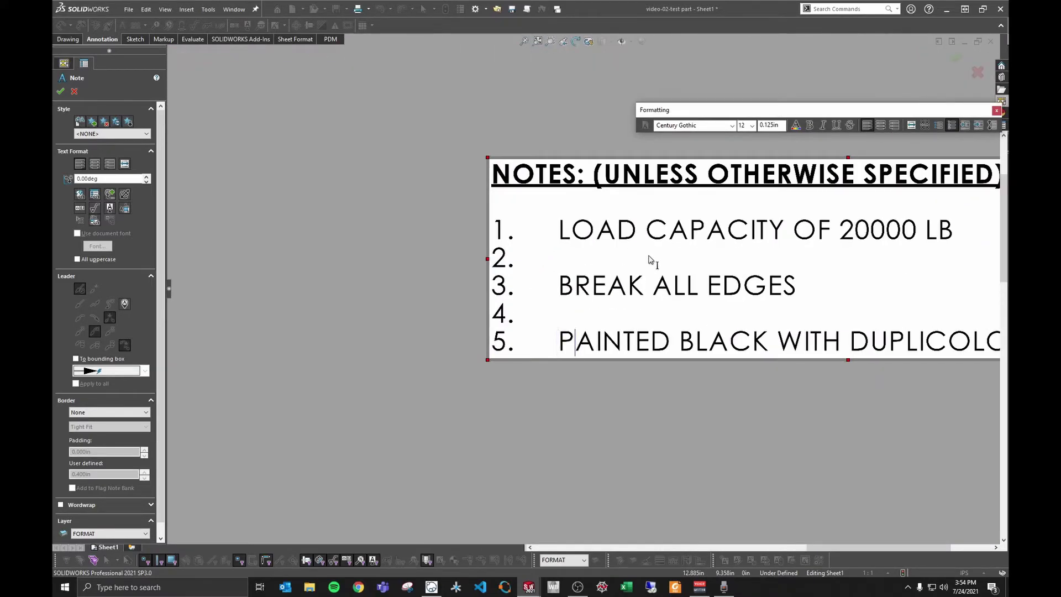
pyautogui.press('Up')
pyautogui.press('Up')
pyautogui.press('Up')
pyautogui.press('BackSpace')
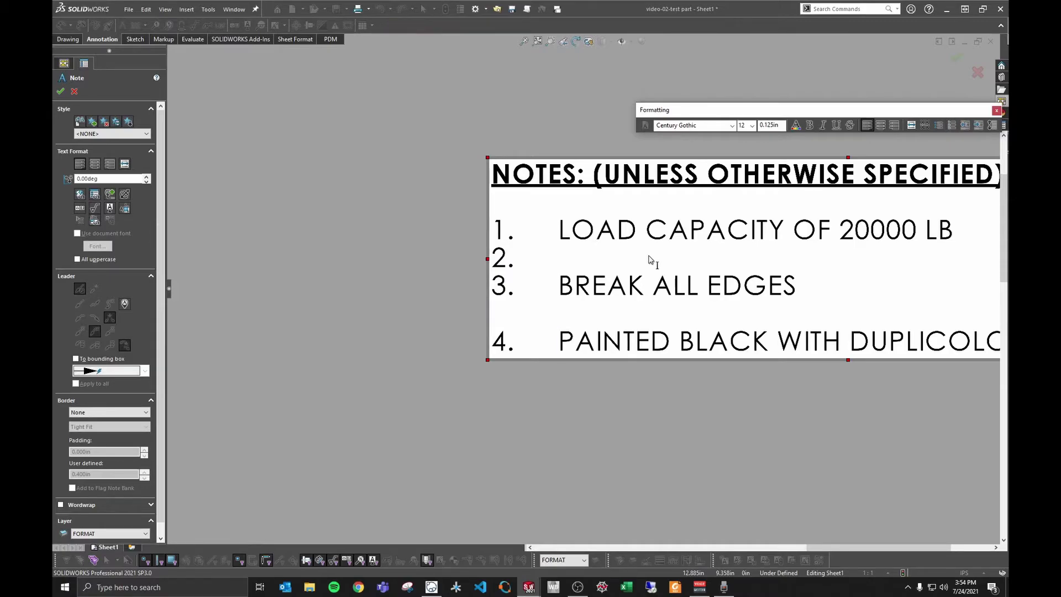
pyautogui.press('Down')
pyautogui.press('Up')
pyautogui.press('BackSpace')
pyautogui.press('Down')
pyautogui.press('Down')
pyautogui.press('Down')
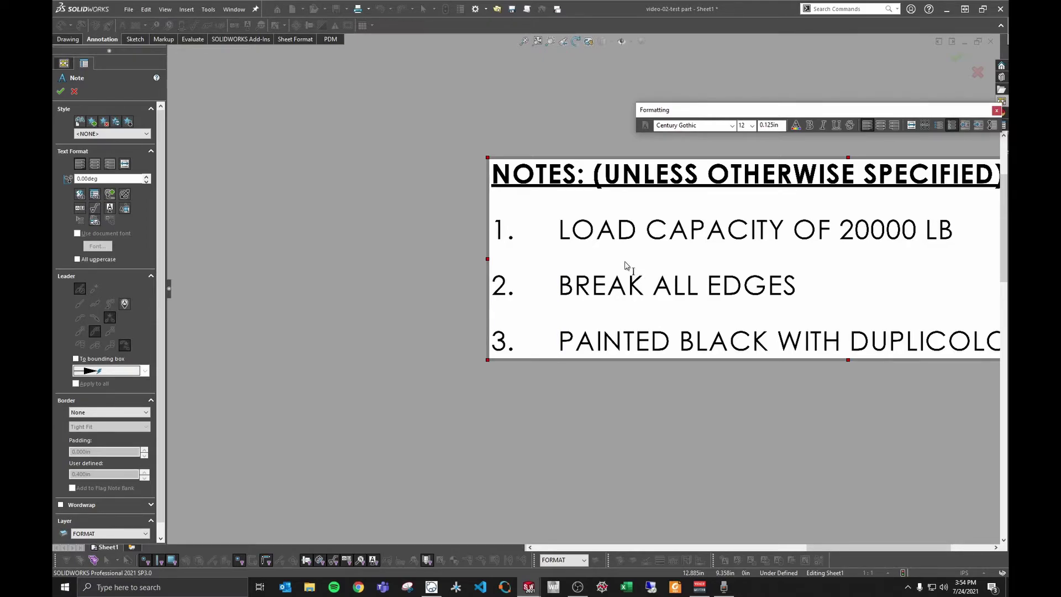
# Finish editing the notes list and exit the note command
pyautogui.click(746, 450)
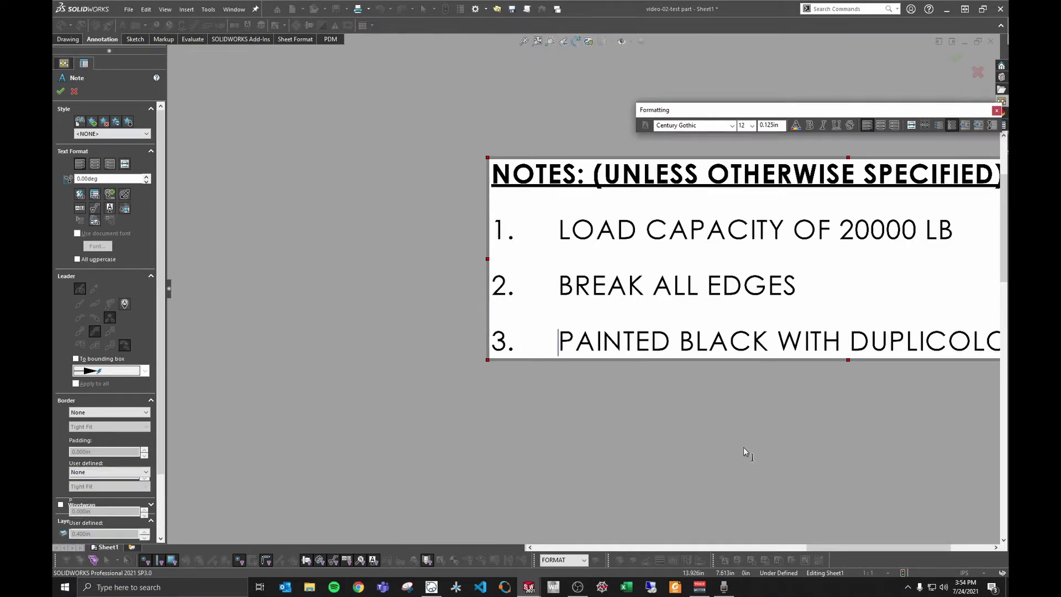
pyautogui.scroll(4, 662, 398)
pyautogui.scroll(2, 508, 379)
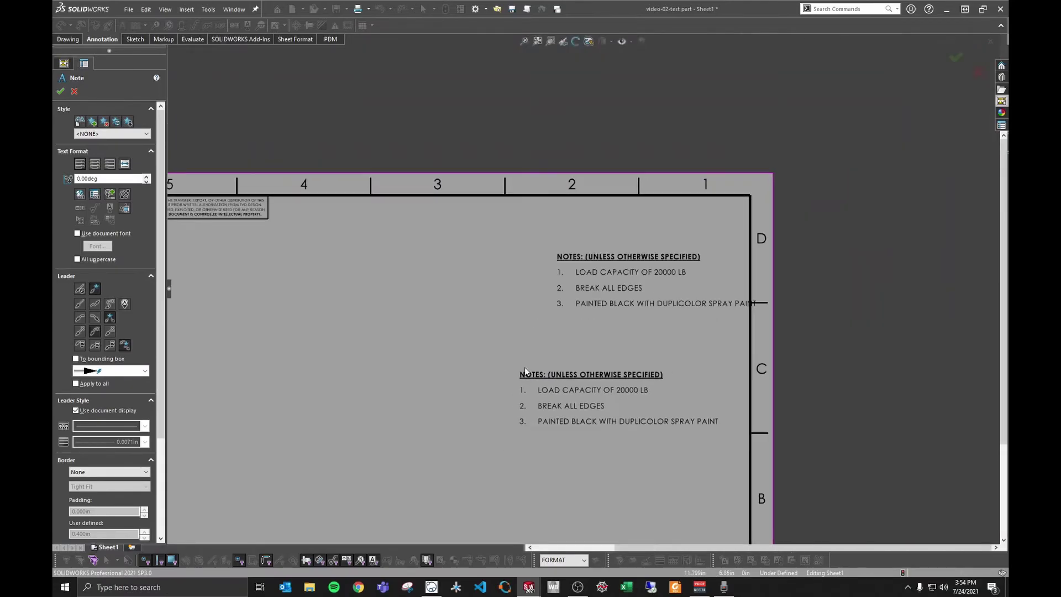
pyautogui.press('Escape')
pyautogui.scroll(3, 353, 465)
# Add MATERIAL: 1018 COLD ROLLED STEEL at the lower left in 18-point text
pyautogui.press('Return')
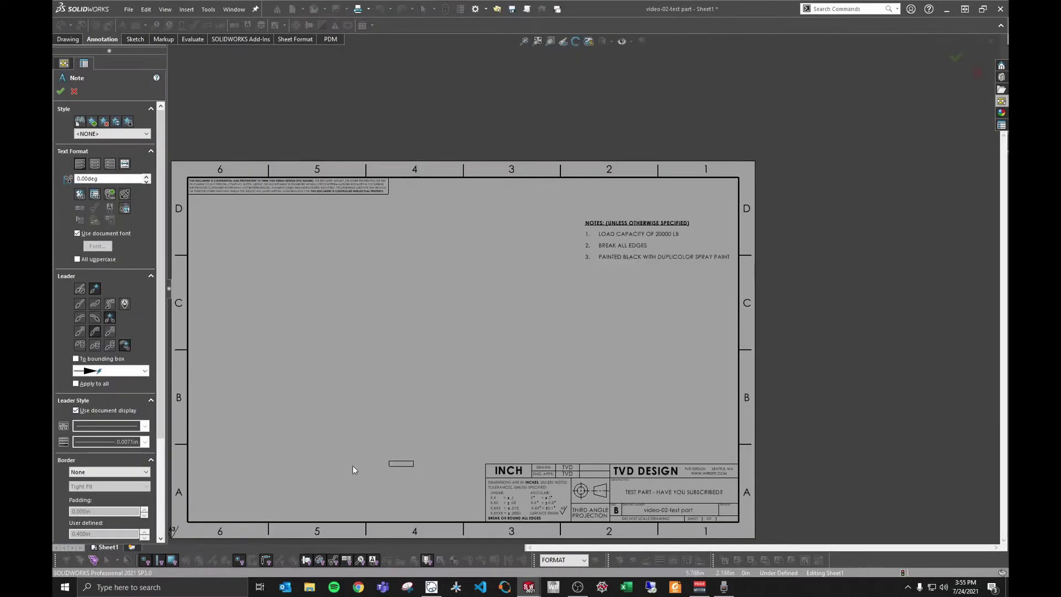
pyautogui.click(269, 484)
pyautogui.write('MATERIAL')
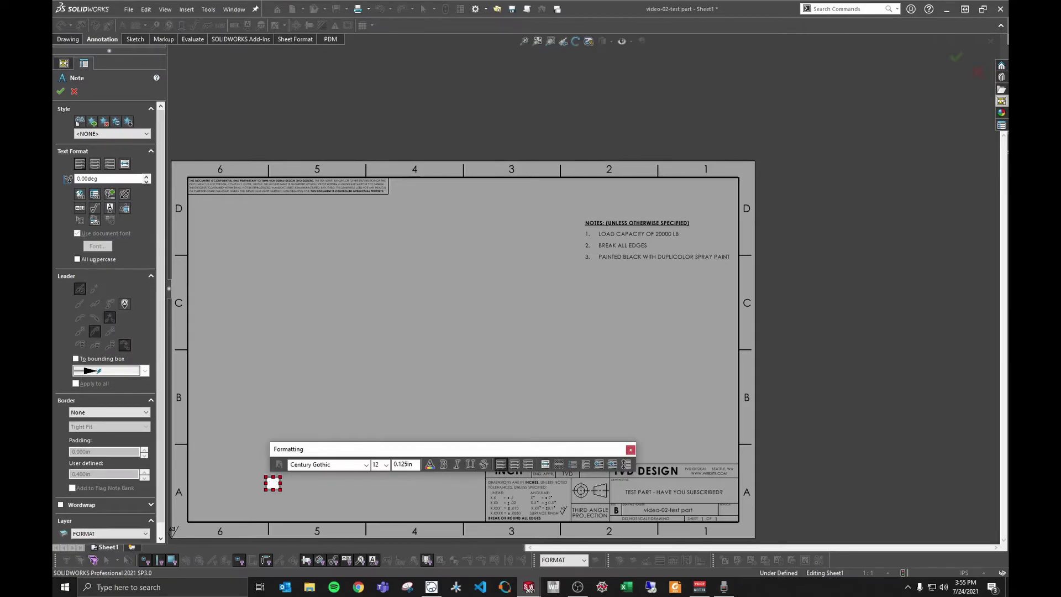
pyautogui.write(': 1')
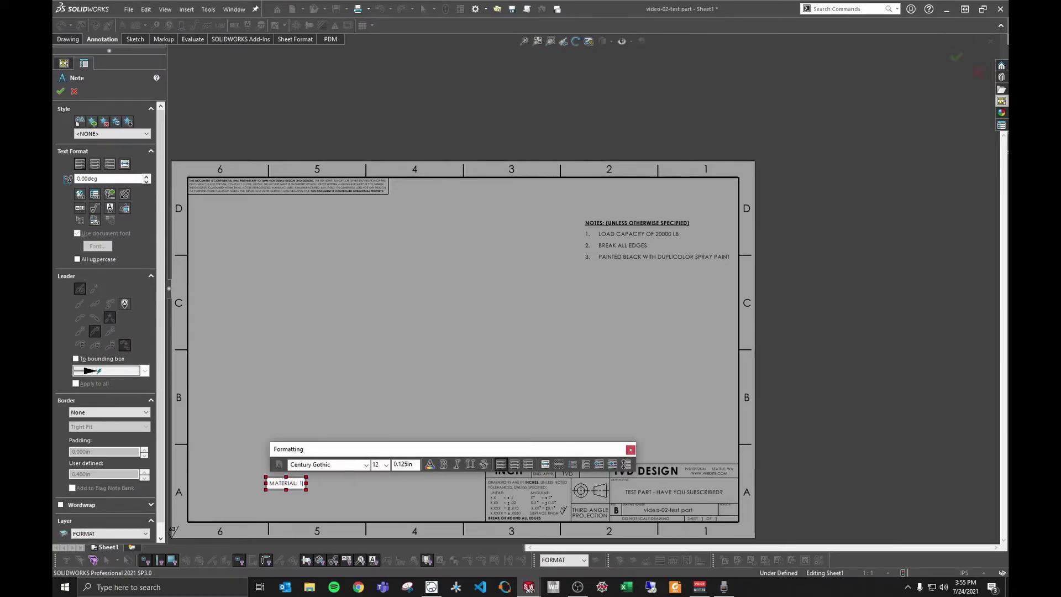
pyautogui.write('018 COLD ROLLED STEEL')
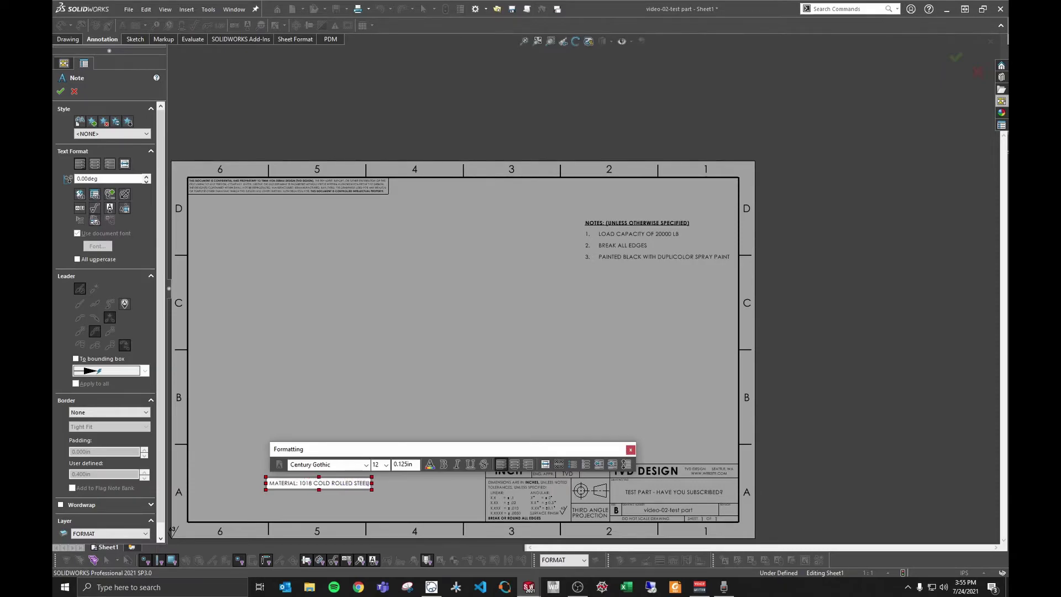
pyautogui.hotkey('ctrl', 'a')
pyautogui.click(385, 465)
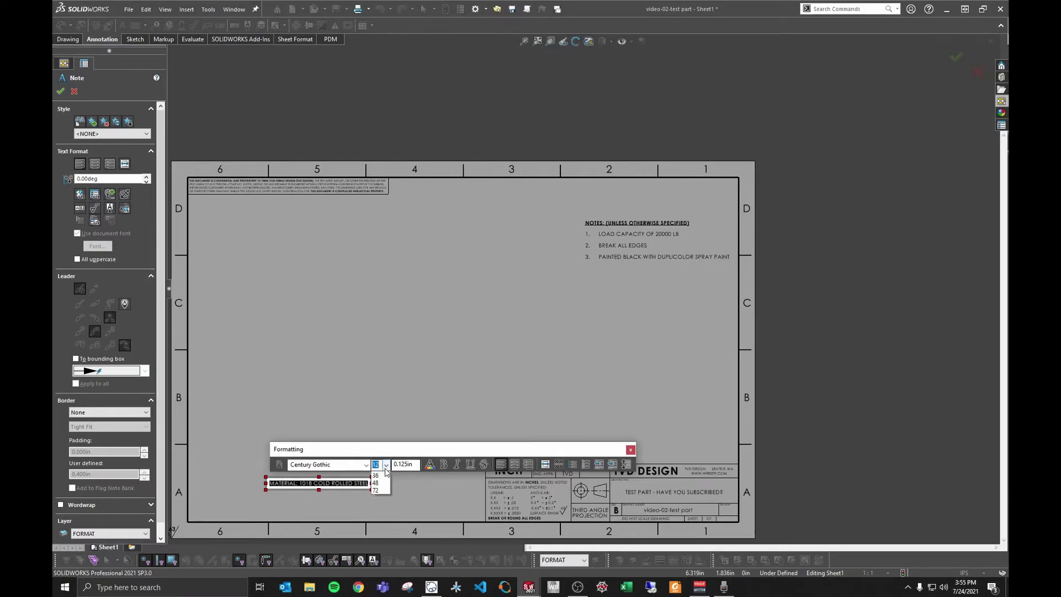
pyautogui.click(381, 520)
pyautogui.click(364, 499)
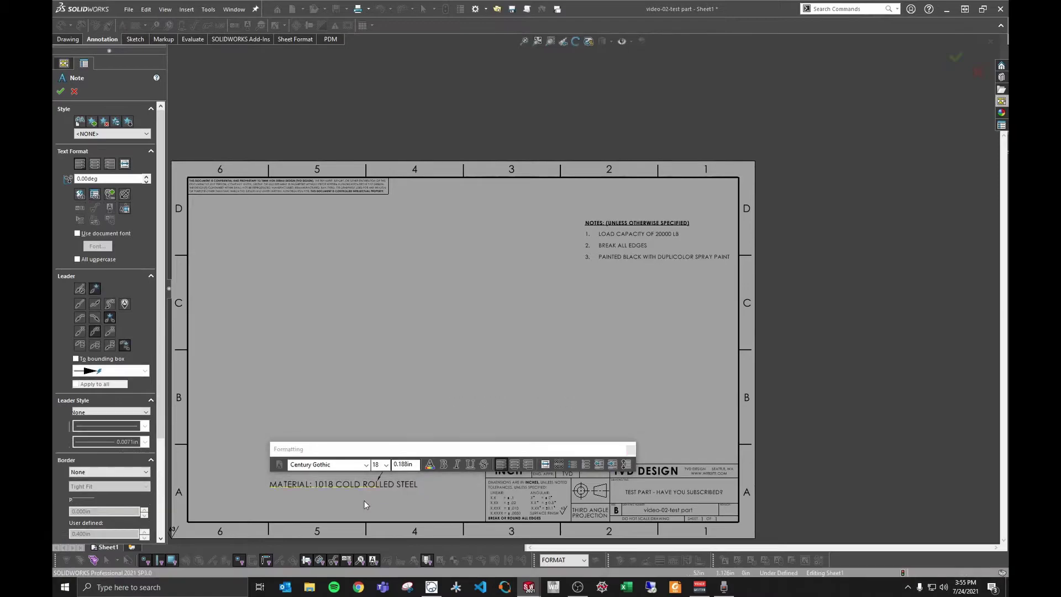
# Deselect the material note and open the notes list for editing at item 1
pyautogui.click(360, 491)
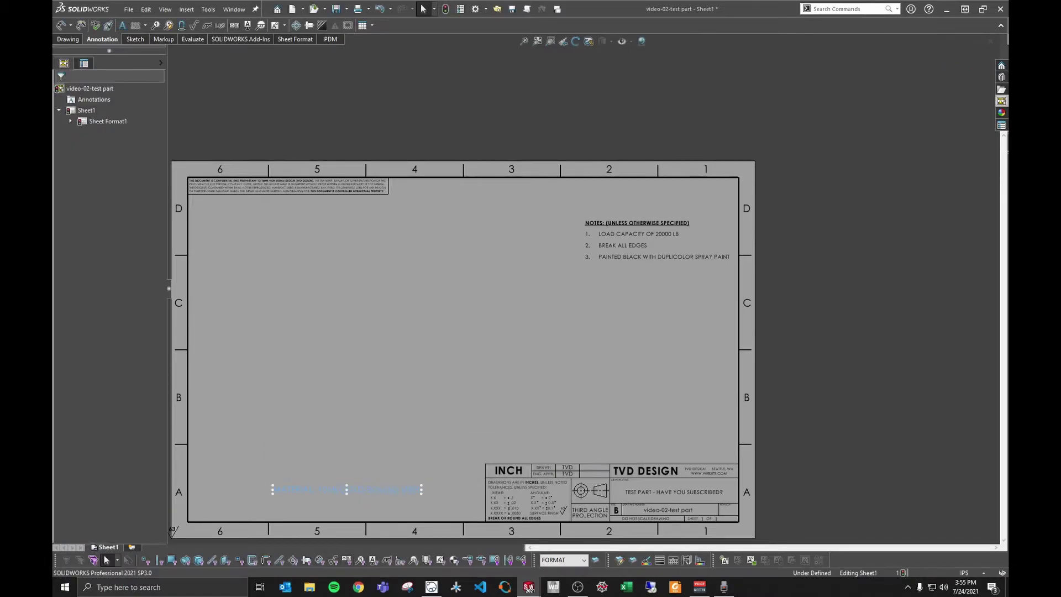
pyautogui.click(504, 334)
pyautogui.scroll(1, 409, 342)
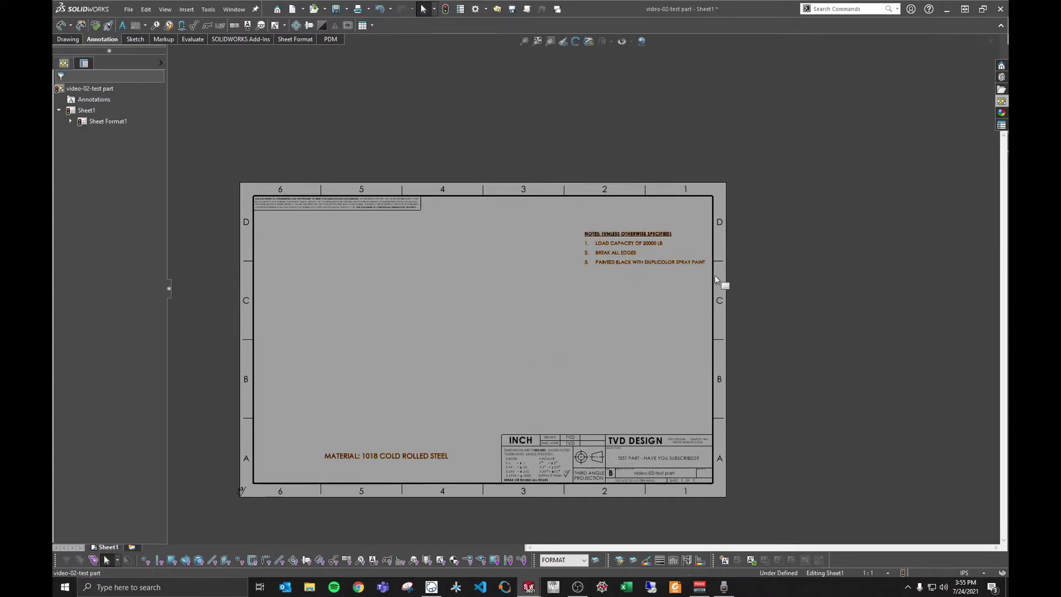
pyautogui.scroll(-5, 641, 245)
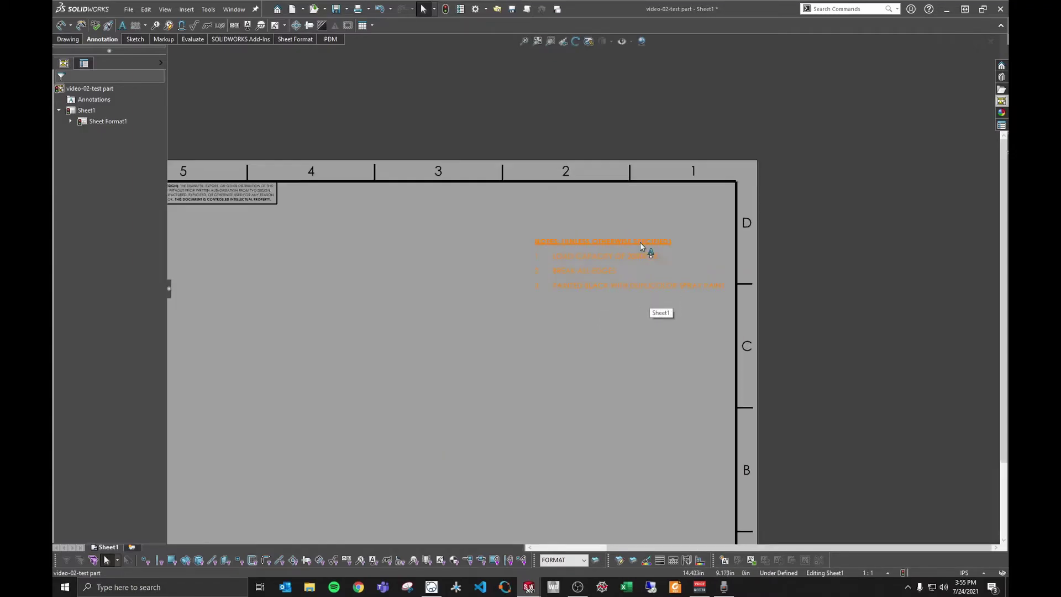
pyautogui.doubleClick(630, 265)
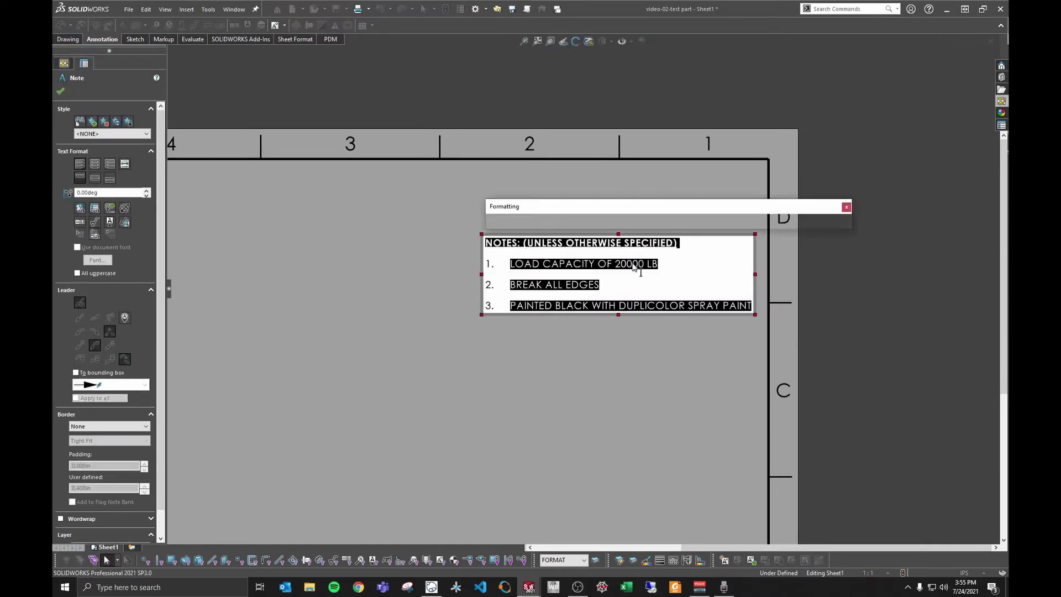
pyautogui.doubleClick(680, 270)
pyautogui.click(670, 272)
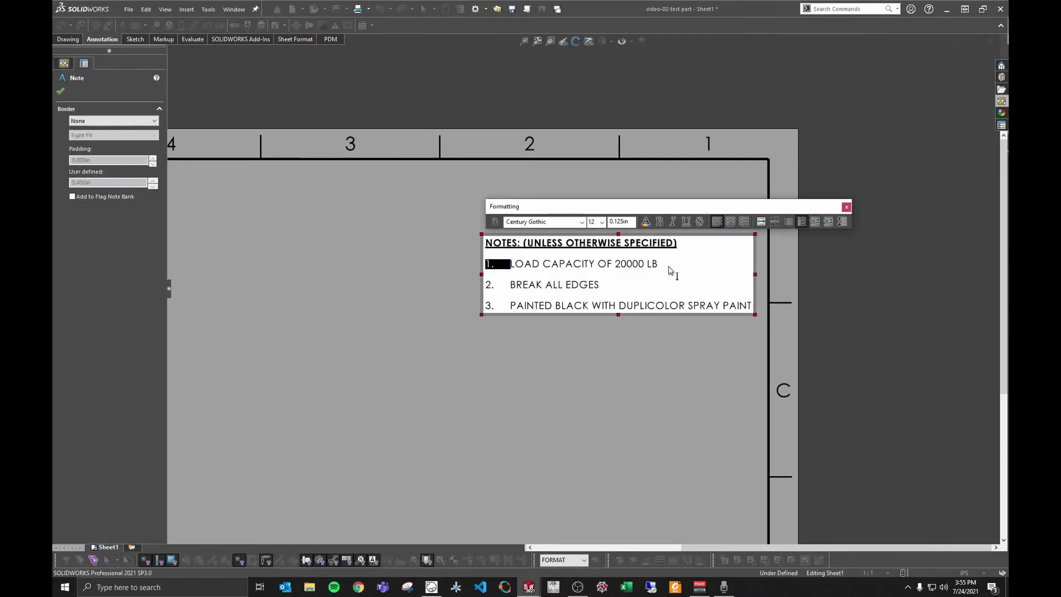
# Replace item 1 with DIMENSIONS APPLY PRIOR TO PAINTING and close the note
pyautogui.press('BackSpace')
pyautogui.press('BackSpace')
pyautogui.press('BackSpace')
pyautogui.press('BackSpace')
pyautogui.press('BackSpace')
pyautogui.press('BackSpace')
pyautogui.press('BackSpace')
pyautogui.press('BackSpace')
pyautogui.press('BackSpace')
pyautogui.press('BackSpace')
pyautogui.press('BackSpace')
pyautogui.press('BackSpace')
pyautogui.press('BackSpace')
pyautogui.press('BackSpace')
pyautogui.press('BackSpace')
pyautogui.press('BackSpace')
pyautogui.press('BackSpace')
pyautogui.press('BackSpace')
pyautogui.press('BackSpace')
pyautogui.press('BackSpace')
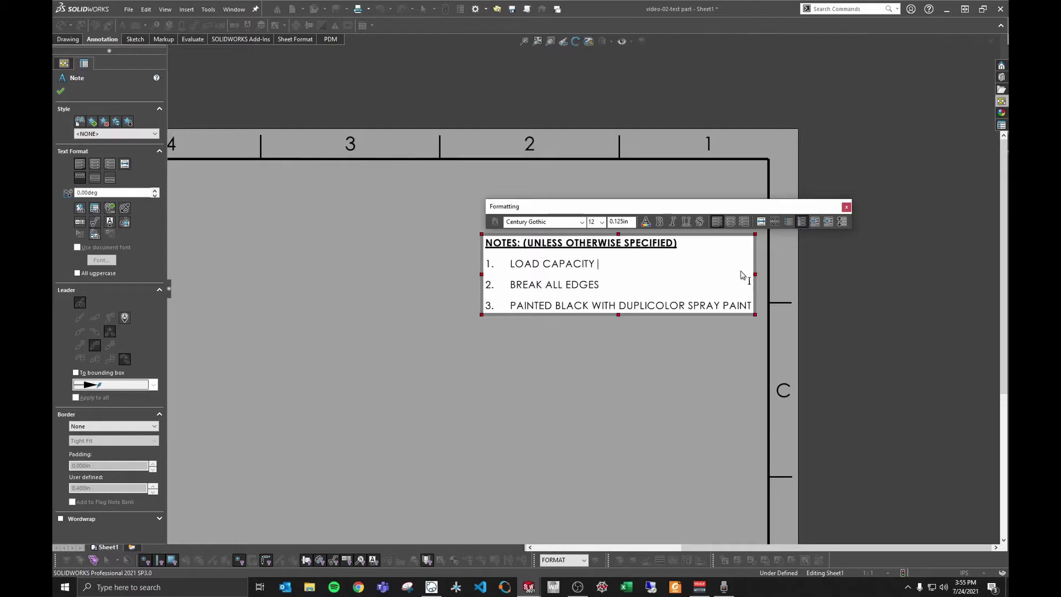
pyautogui.press('BackSpace')
pyautogui.press('BackSpace')
pyautogui.write('PART MUST ONL')
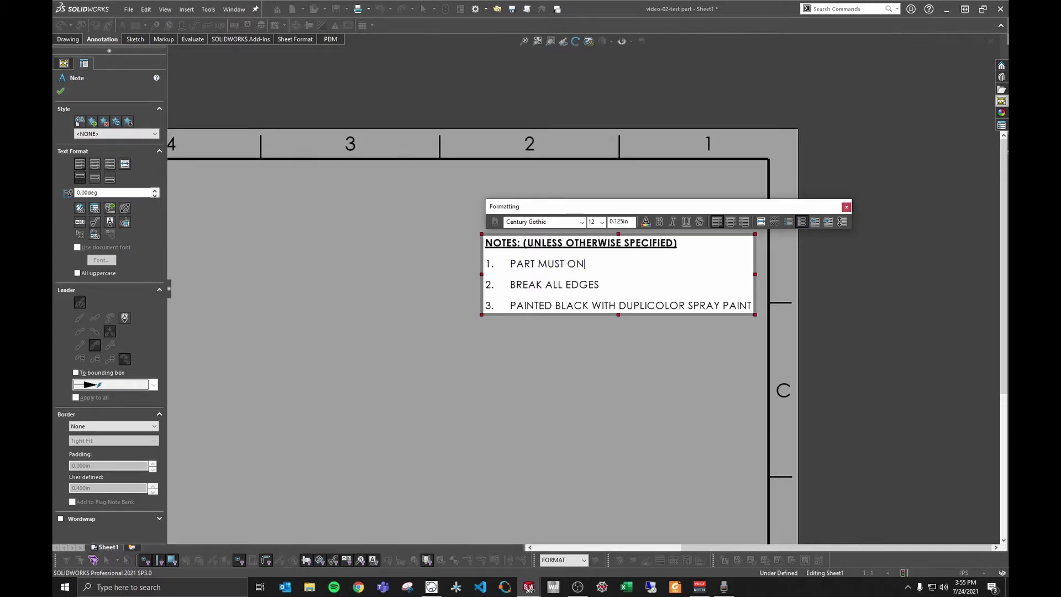
pyautogui.press('BackSpace')
pyautogui.press('BackSpace')
pyautogui.press('BackSpace')
pyautogui.press('BackSpace')
pyautogui.press('BackSpace')
pyautogui.press('BackSpace')
pyautogui.press('BackSpace')
pyautogui.press('BackSpace')
pyautogui.press('BackSpace')
pyautogui.press('BackSpace')
pyautogui.press('BackSpace')
pyautogui.press('BackSpace')
pyautogui.press('BackSpace')
pyautogui.write('DIMENSIONS APPLY PRIOR TO PAINTING')
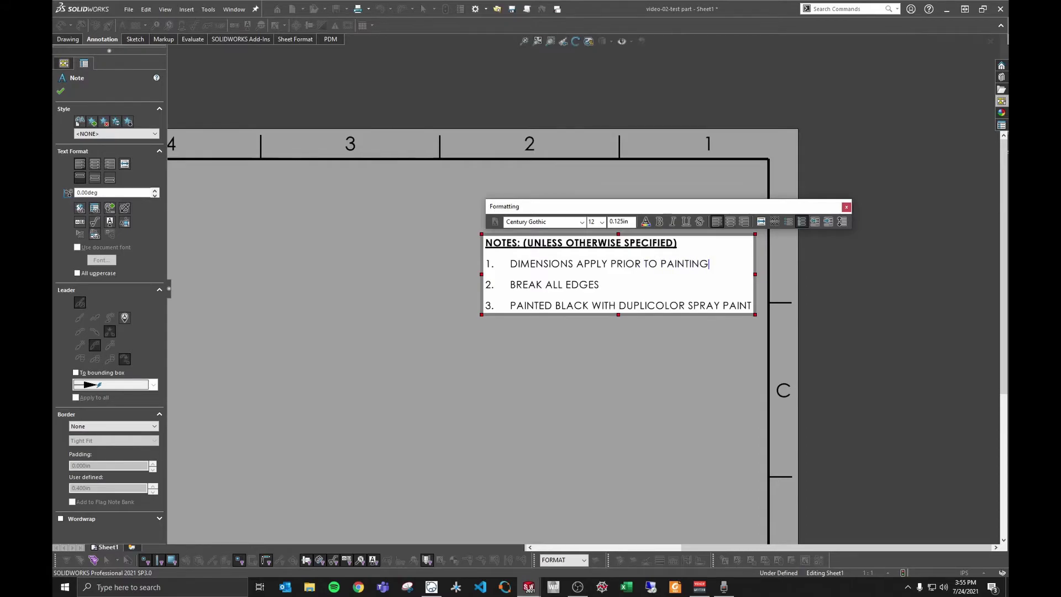
pyautogui.click(547, 426)
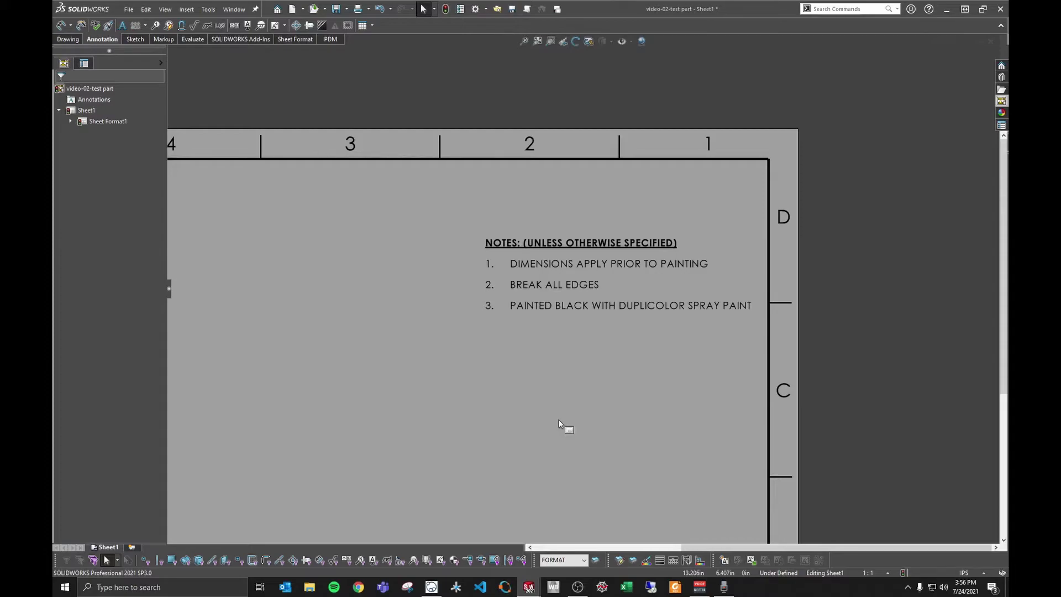
# Save the drawing as a Drawing Template (*.drwdot) named video-02-test part, accepting the warning
pyautogui.scroll(5, 614, 489)
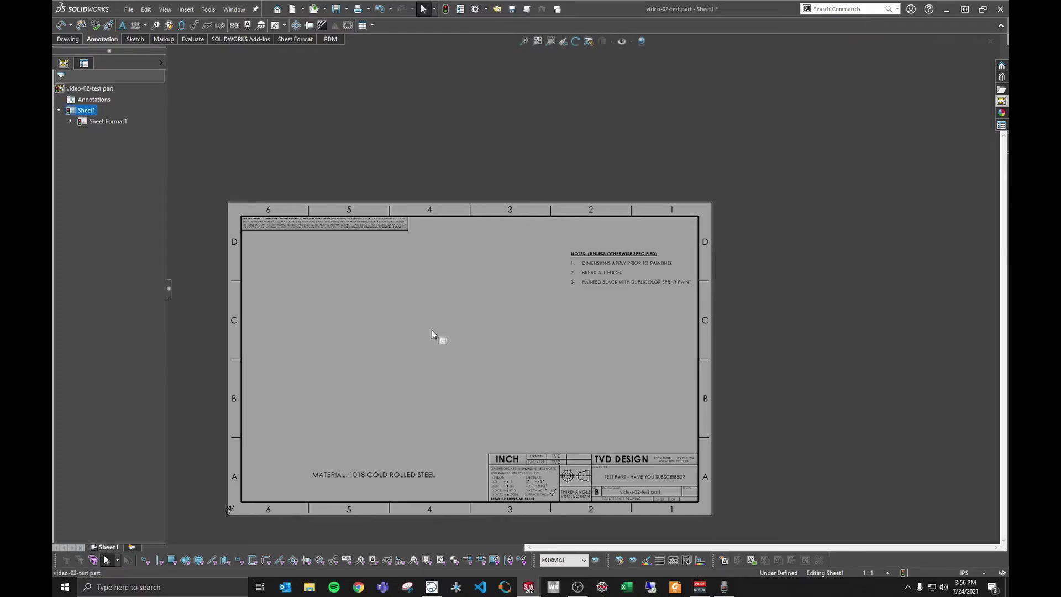
pyautogui.scroll(-1, 434, 337)
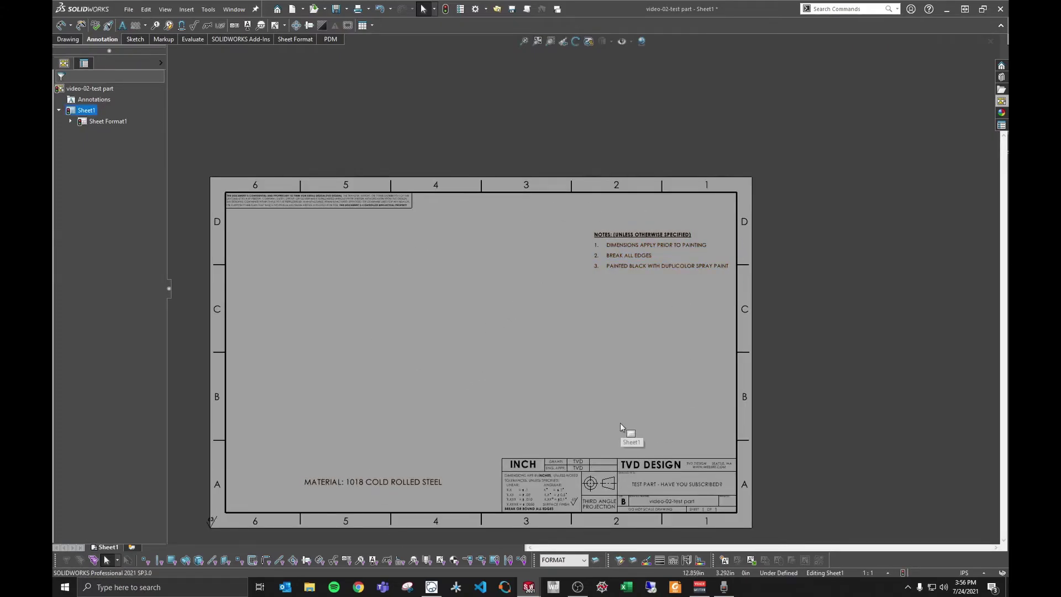
pyautogui.click(129, 9)
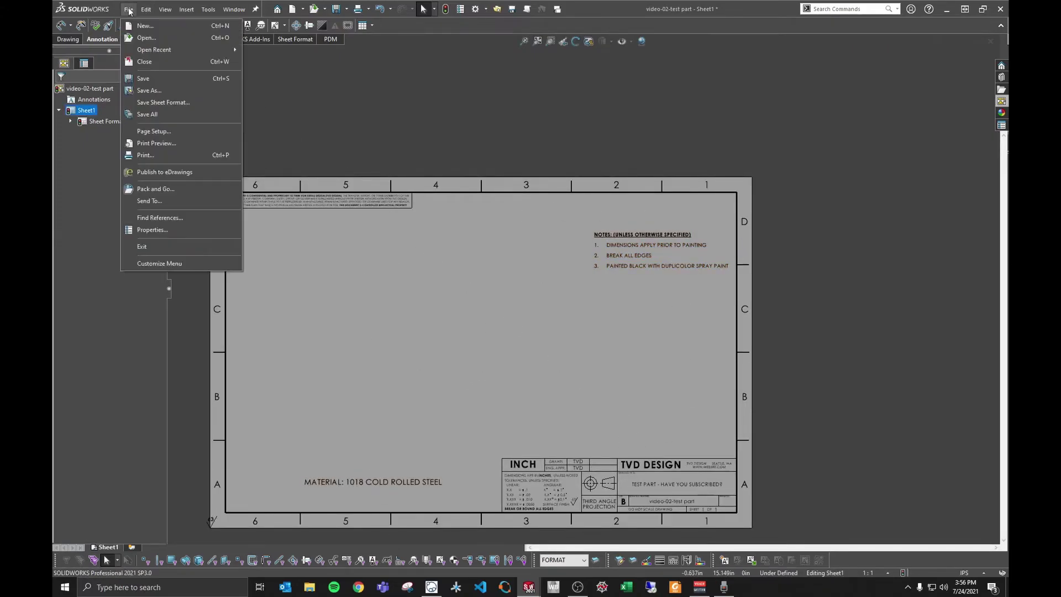
pyautogui.click(157, 90)
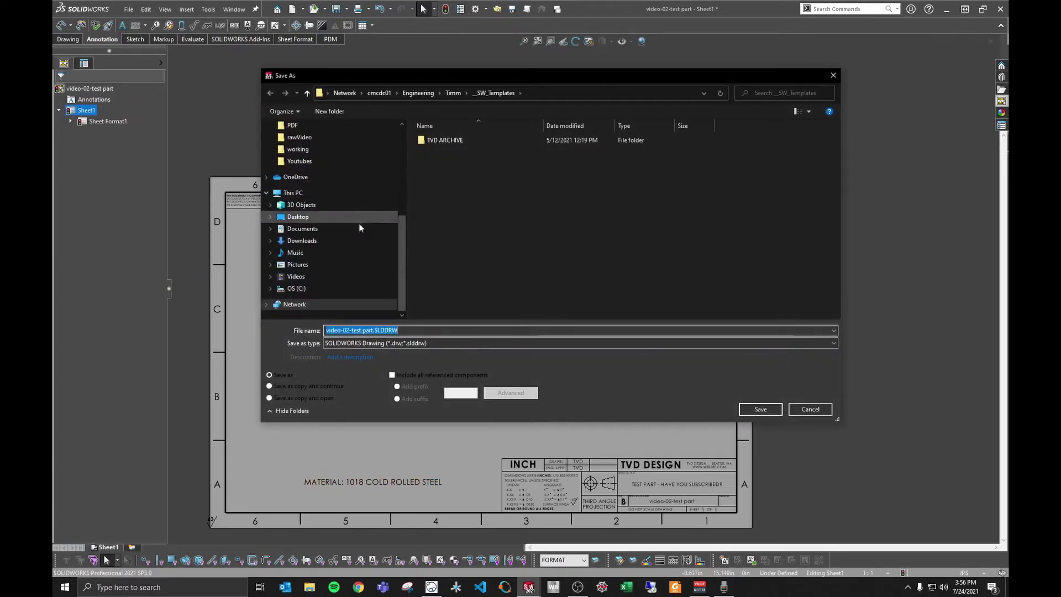
pyautogui.click(833, 343)
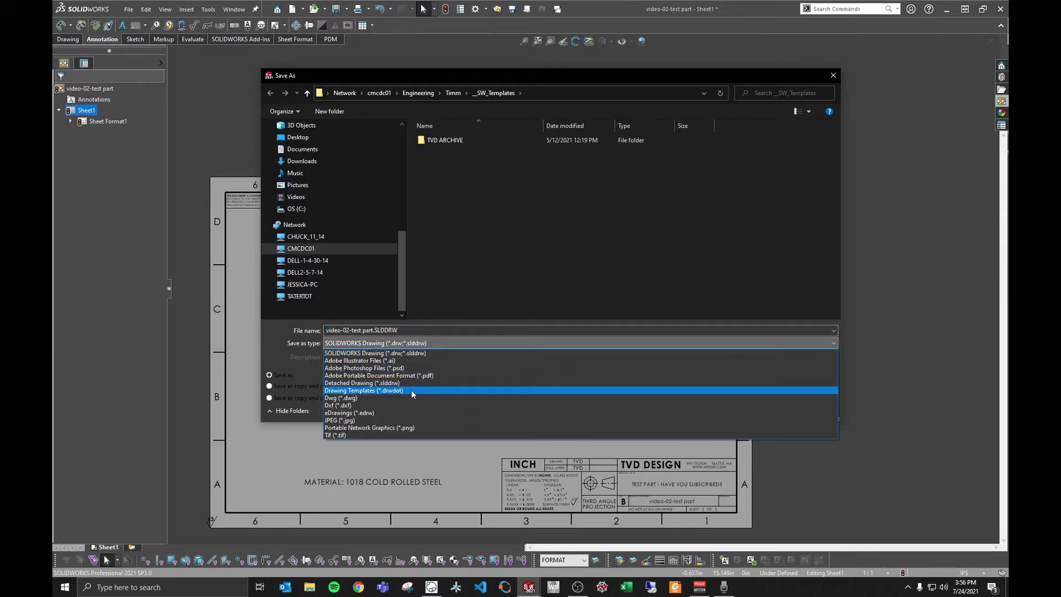
pyautogui.click(411, 390)
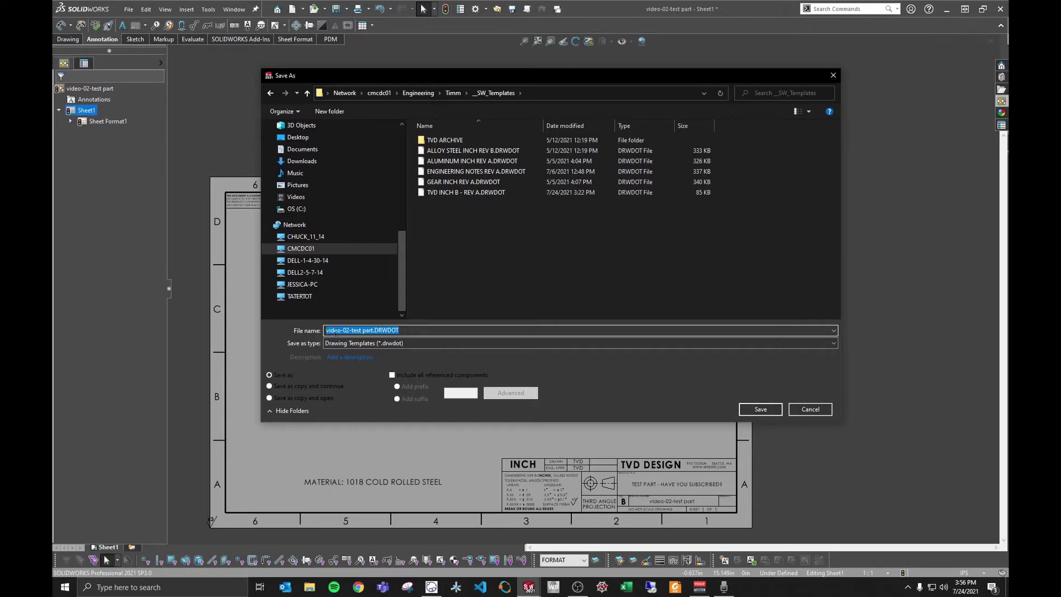
pyautogui.click(755, 410)
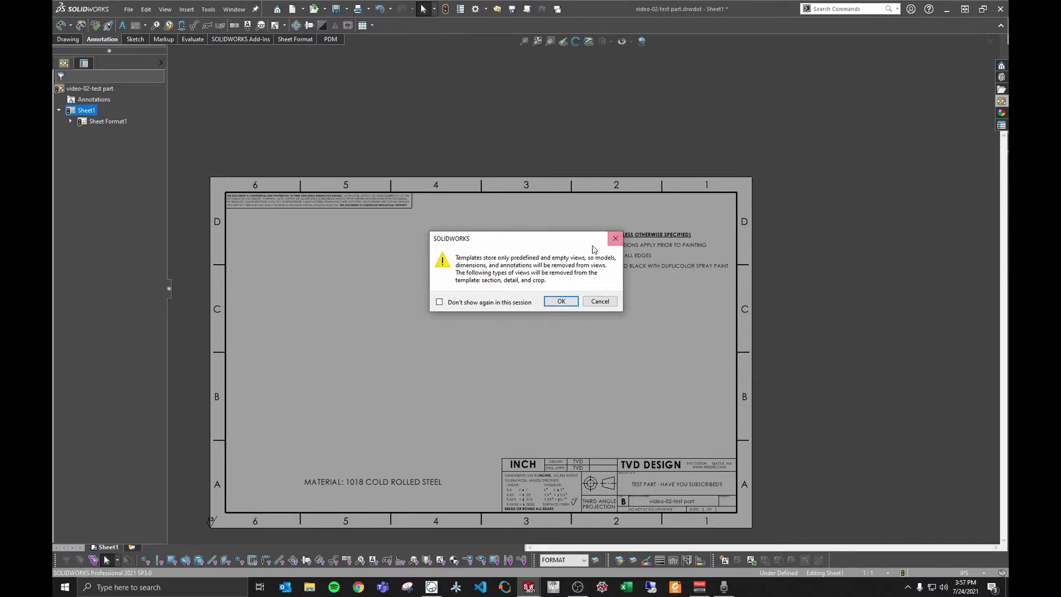
pyautogui.click(561, 302)
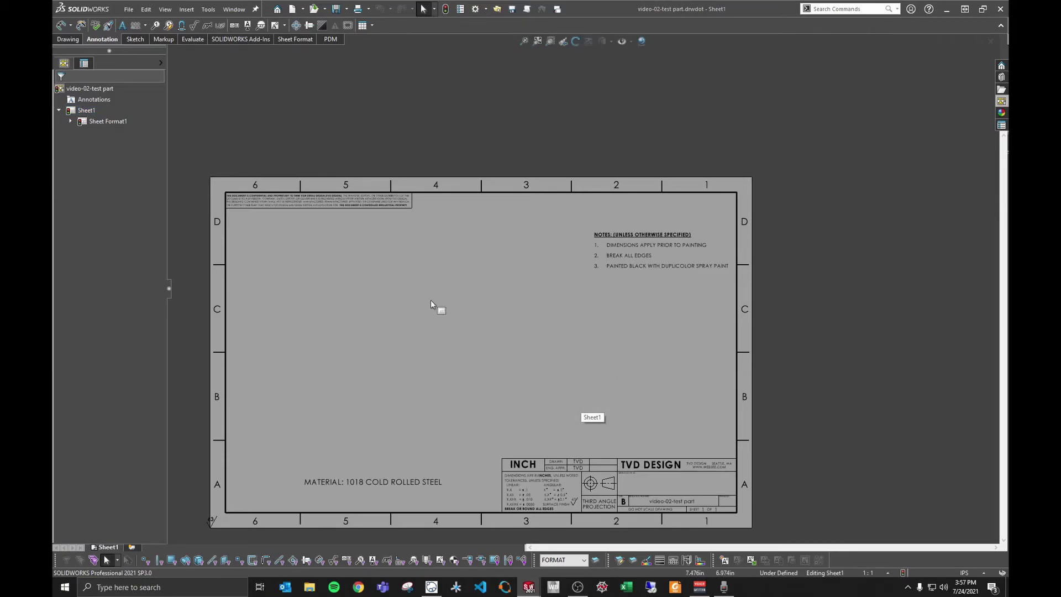
# Make a drawing of the test part from the video-02-test part template with front and projected right views
pyautogui.hotkey('ctrl', 'w')
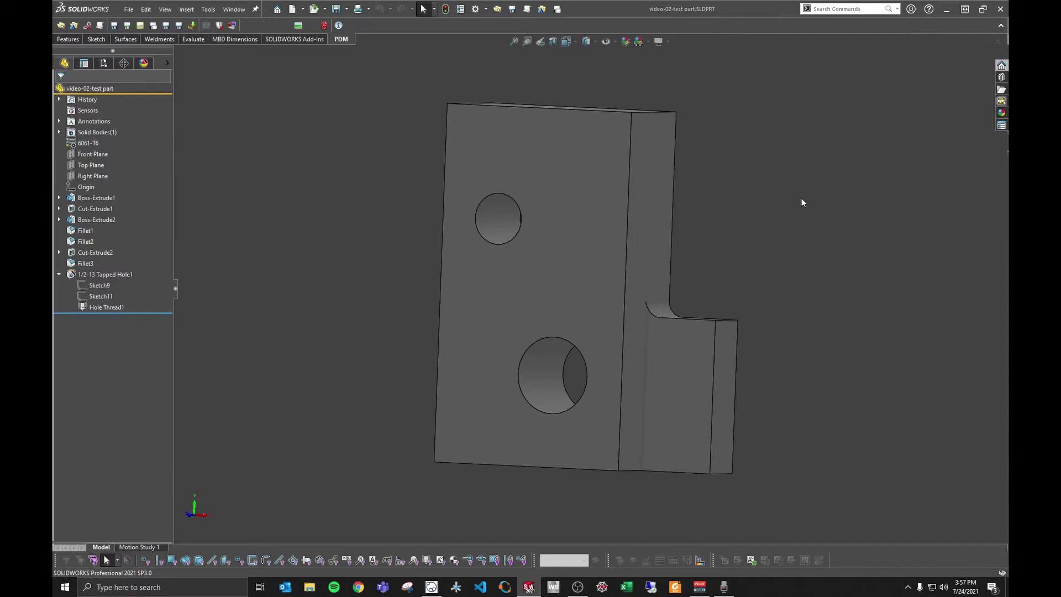
pyautogui.click(579, 207)
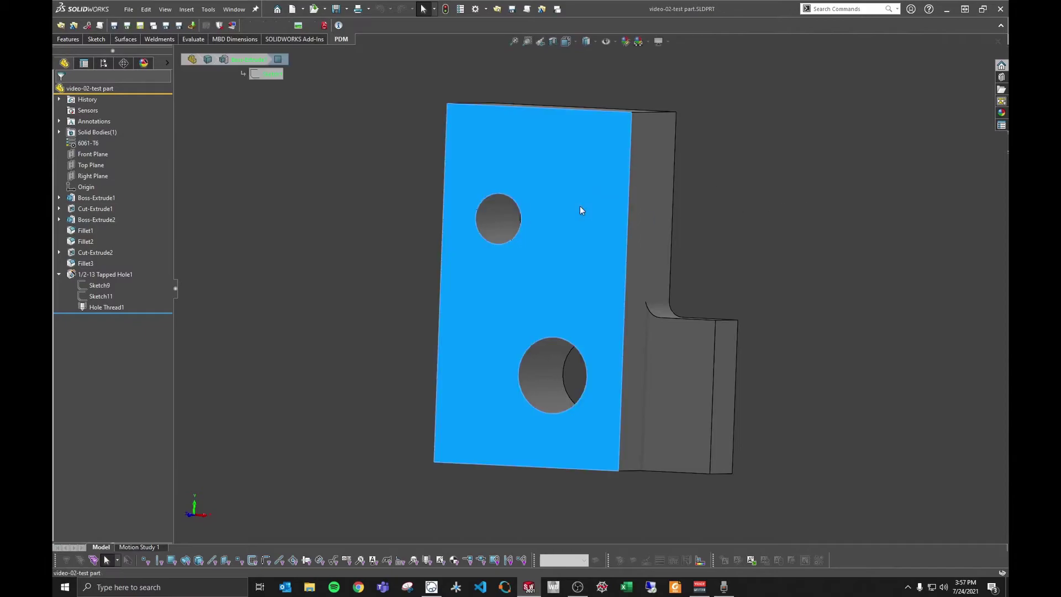
pyautogui.click(814, 253)
pyautogui.click(128, 9)
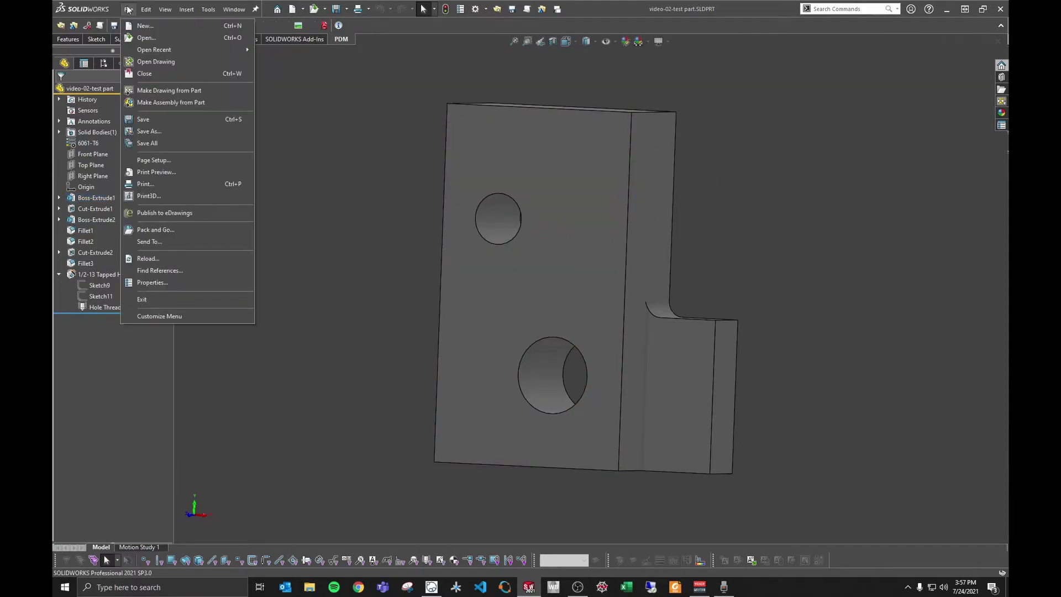
pyautogui.click(171, 93)
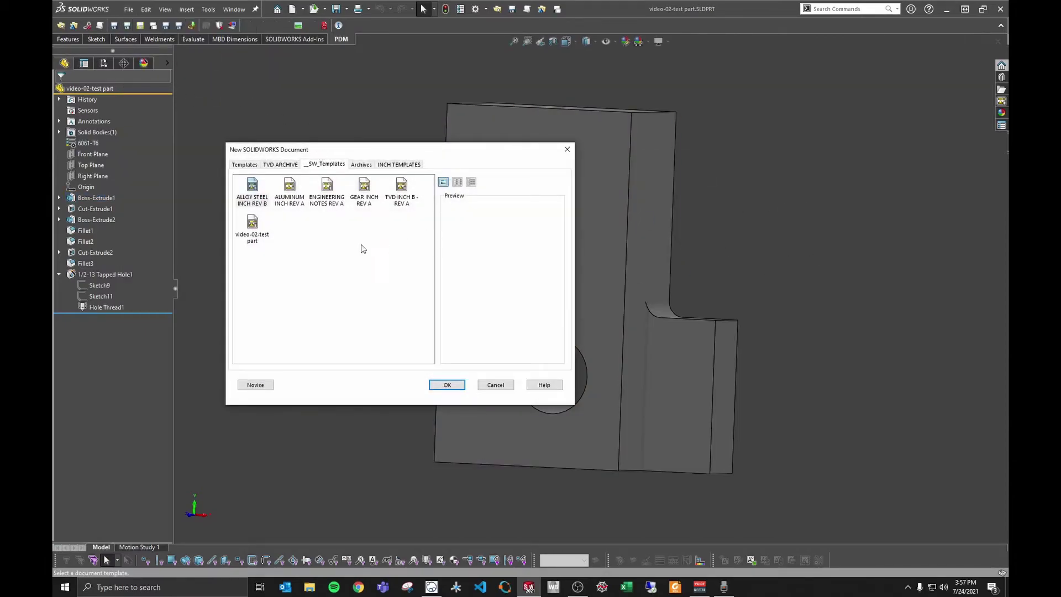
pyautogui.click(253, 231)
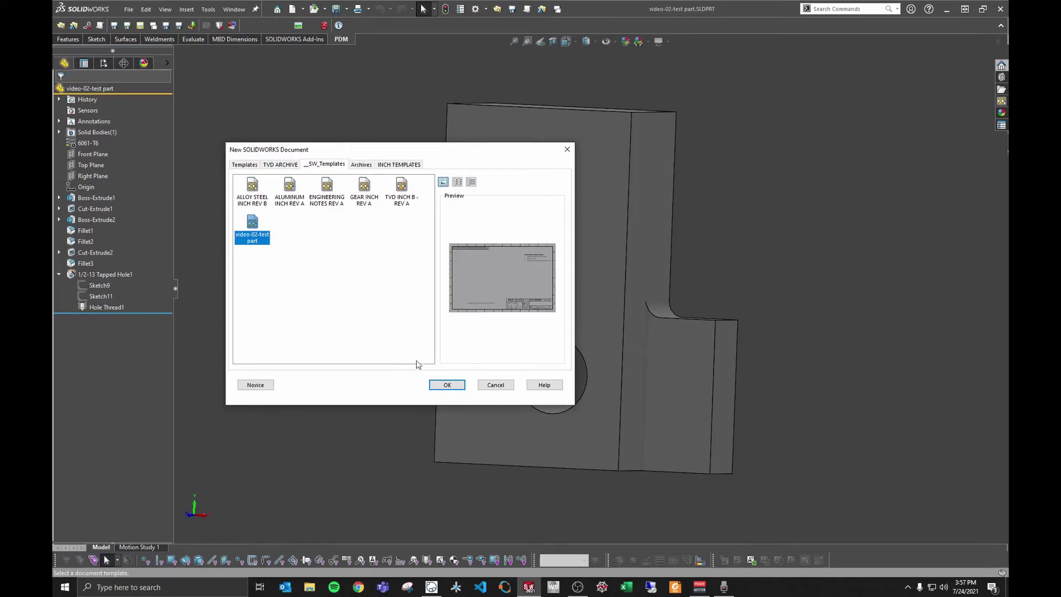
pyautogui.click(446, 384)
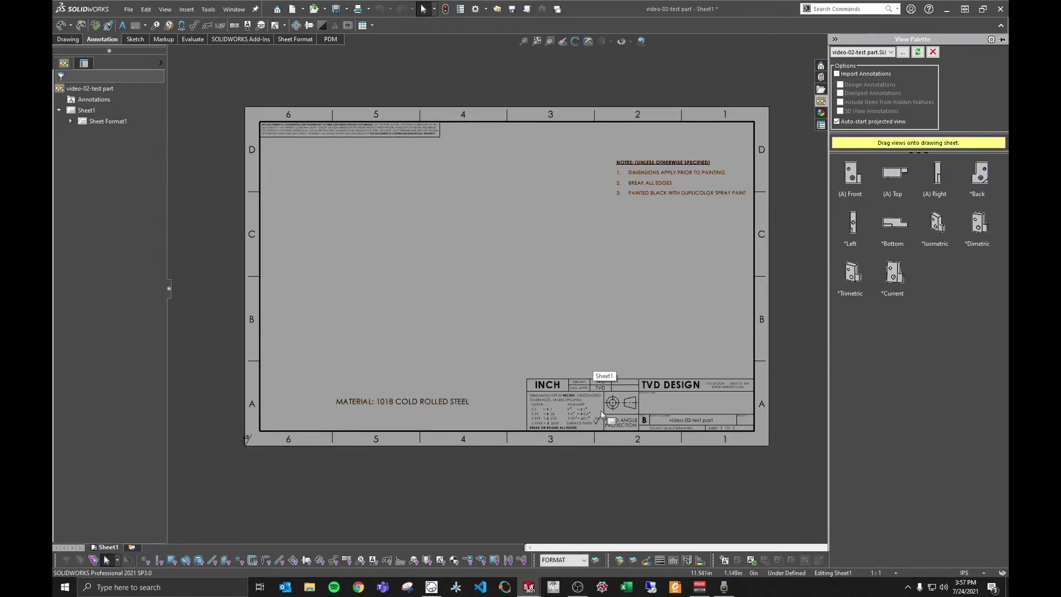
pyautogui.moveTo(852, 173); pyautogui.dragTo(396, 254)
pyautogui.click(548, 253)
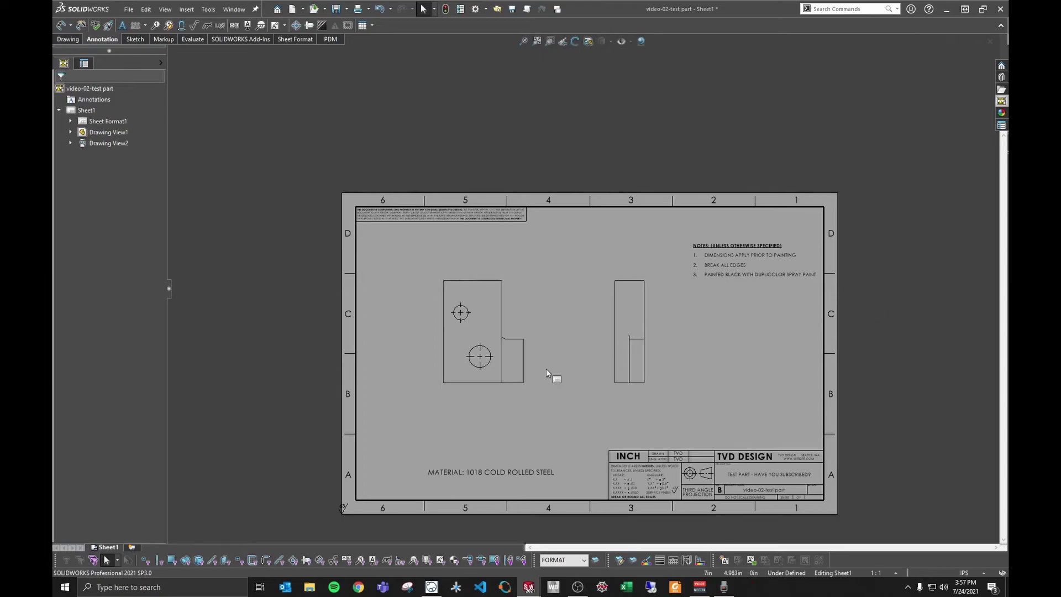
# Delete the drawing views from the sheet
pyautogui.click(526, 333)
pyautogui.press('Delete')
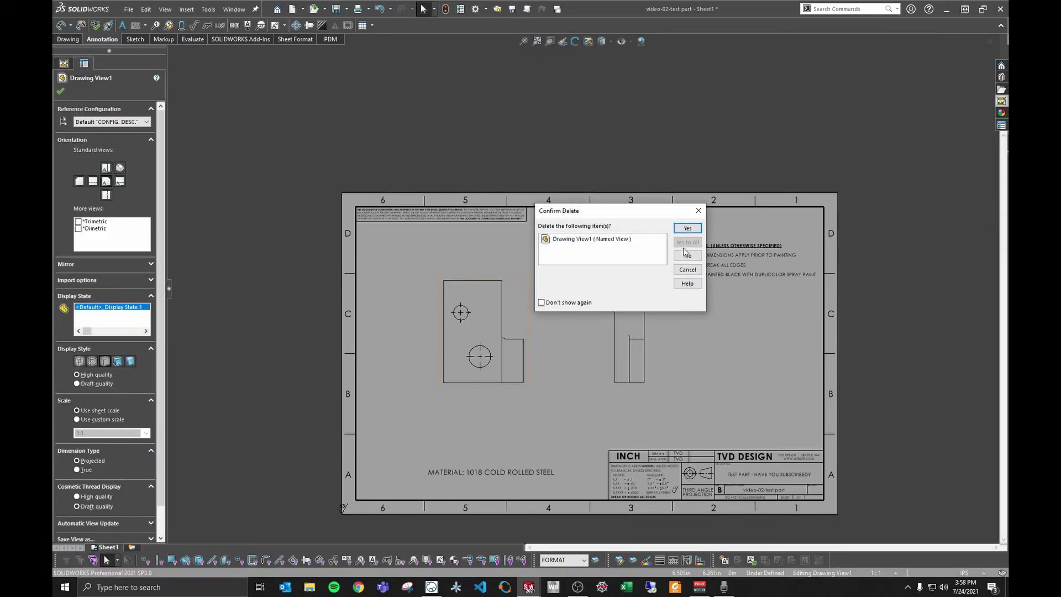
pyautogui.press('Return')
# Create a new layer named 1018 STEEL in Layer Properties
pyautogui.click(595, 560)
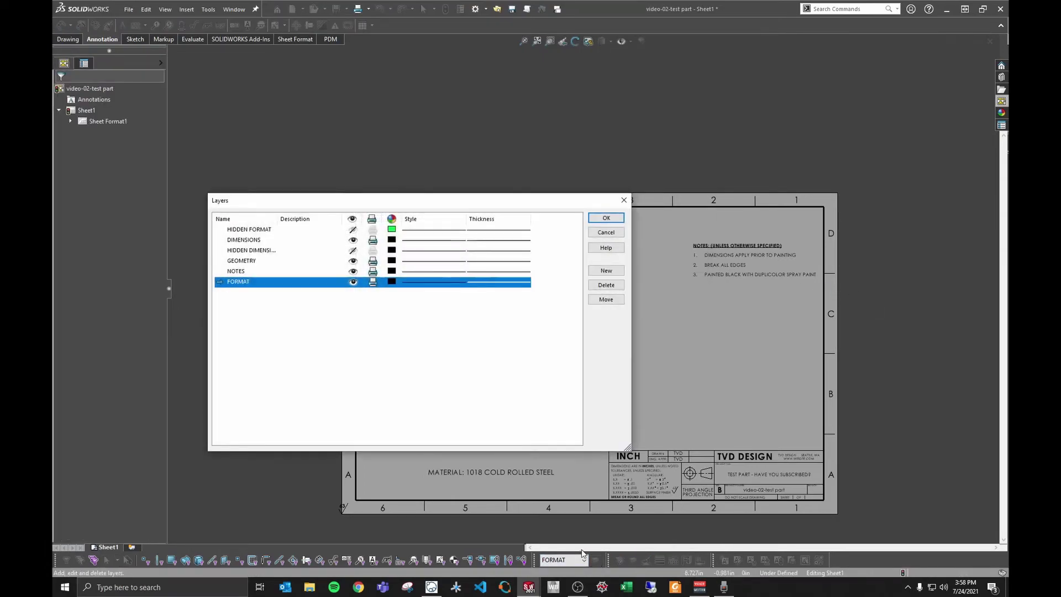
pyautogui.click(604, 270)
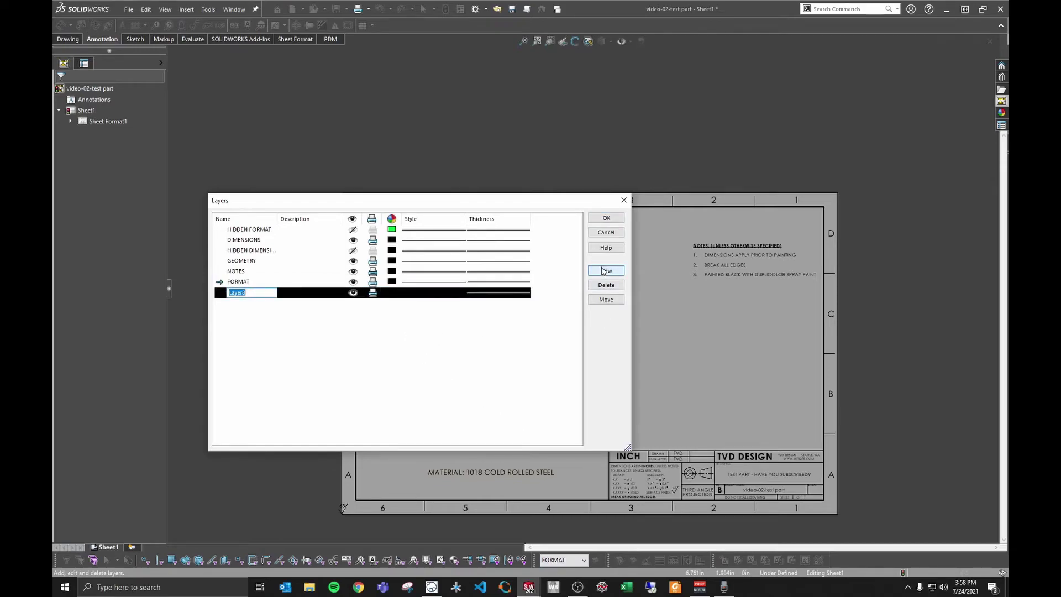
pyautogui.write('10')
pyautogui.write('STEEL')
pyautogui.press('Return')
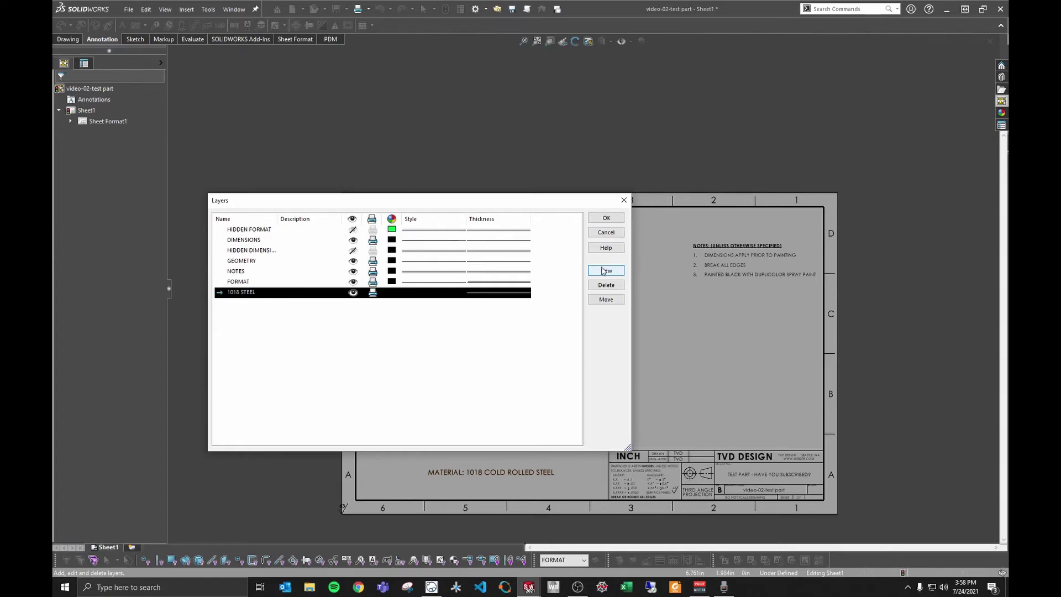
pyautogui.click(321, 339)
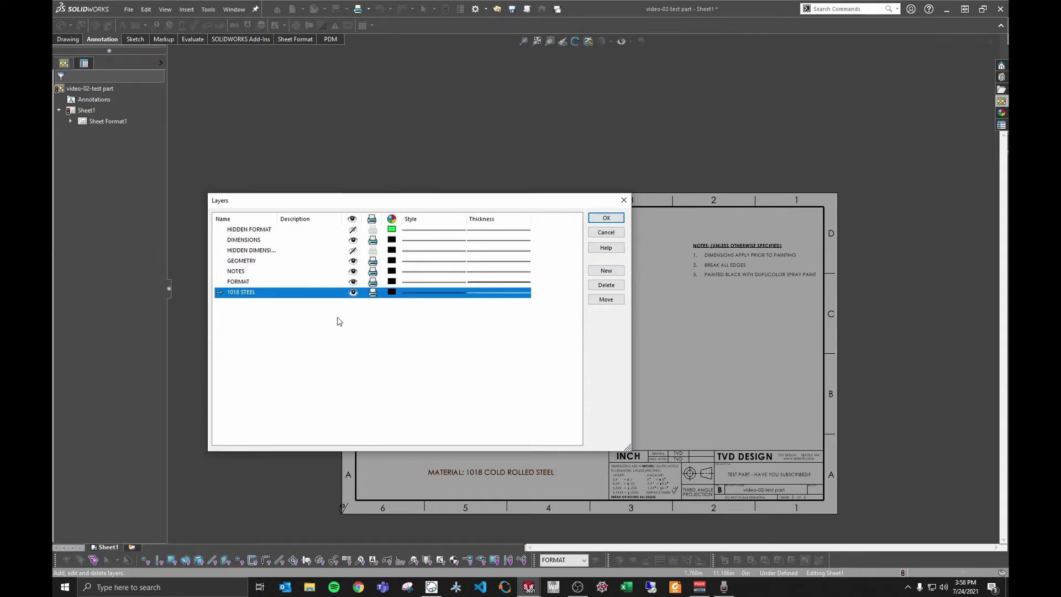
pyautogui.click(606, 218)
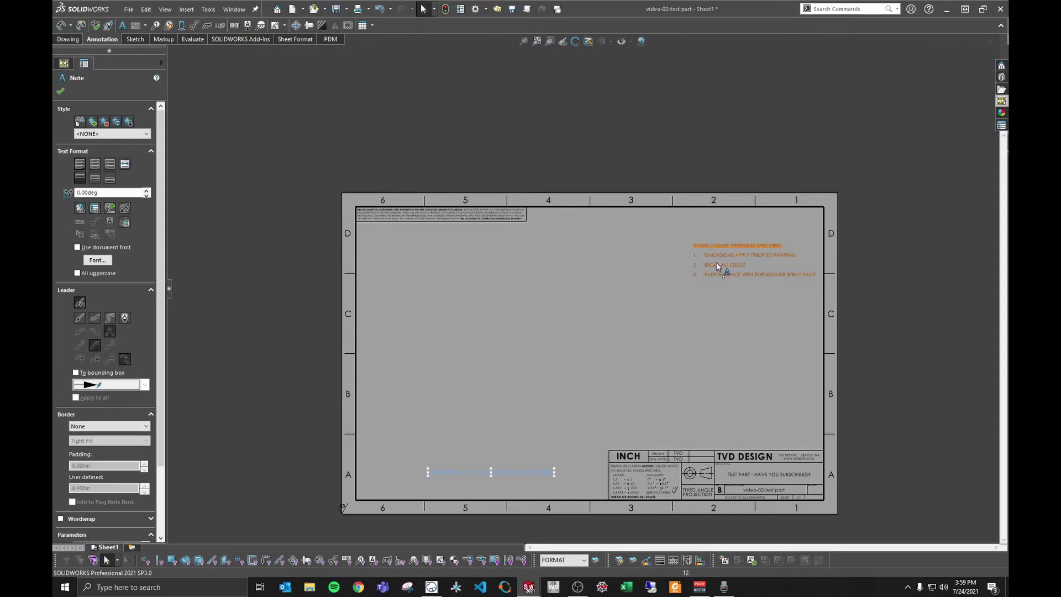
# Move the 1018 cold rolled steel material note onto the 1018 STEEL layer
pyautogui.click(718, 266)
pyautogui.click(583, 560)
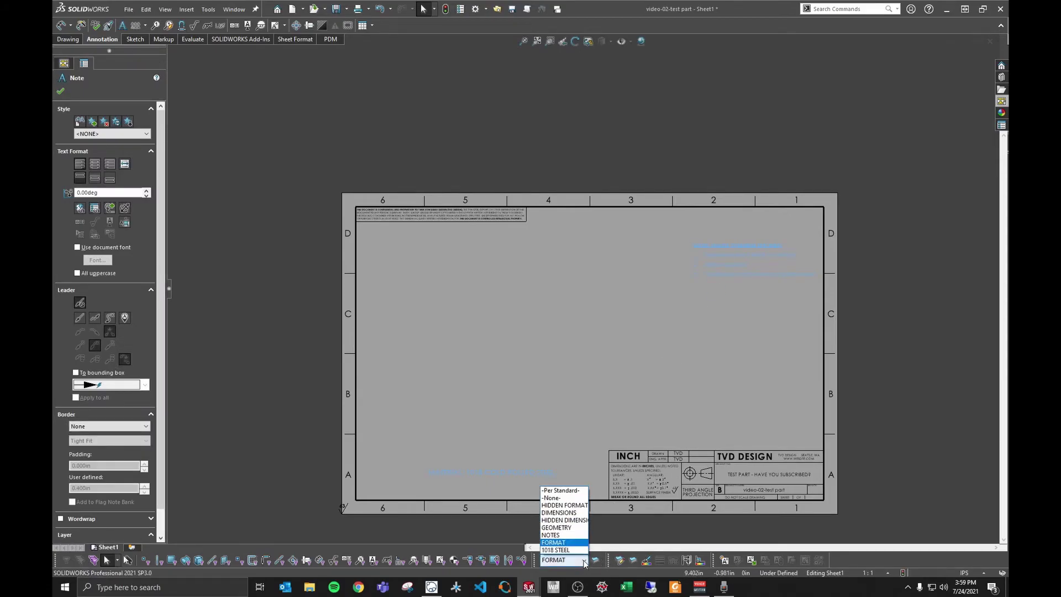
pyautogui.click(563, 552)
pyautogui.press('Escape')
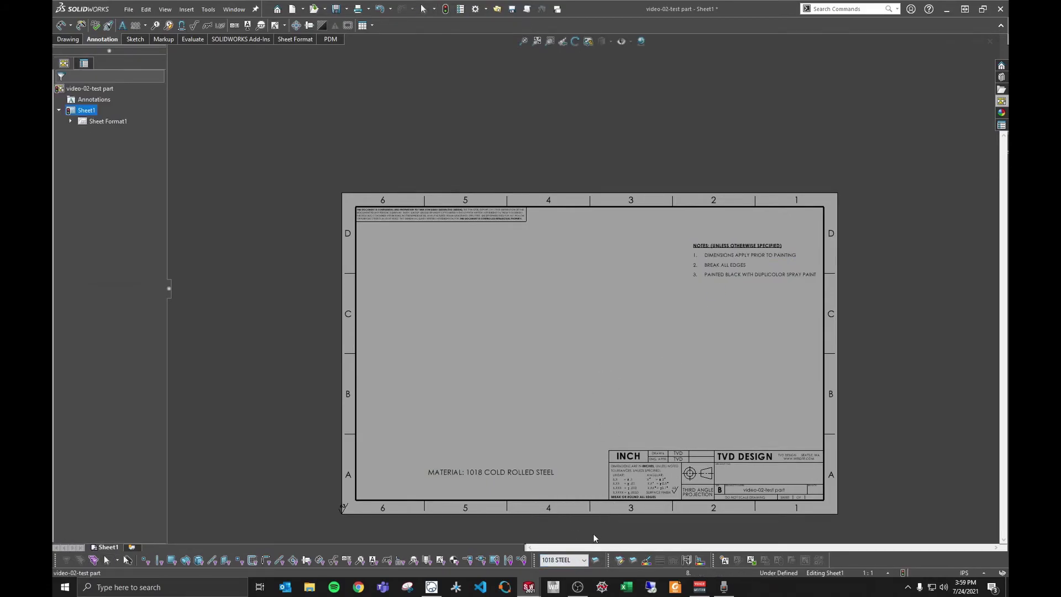
# Hide the NOTES and 1018 STEEL layers in Layer Properties
pyautogui.click(595, 560)
pyautogui.click(276, 272)
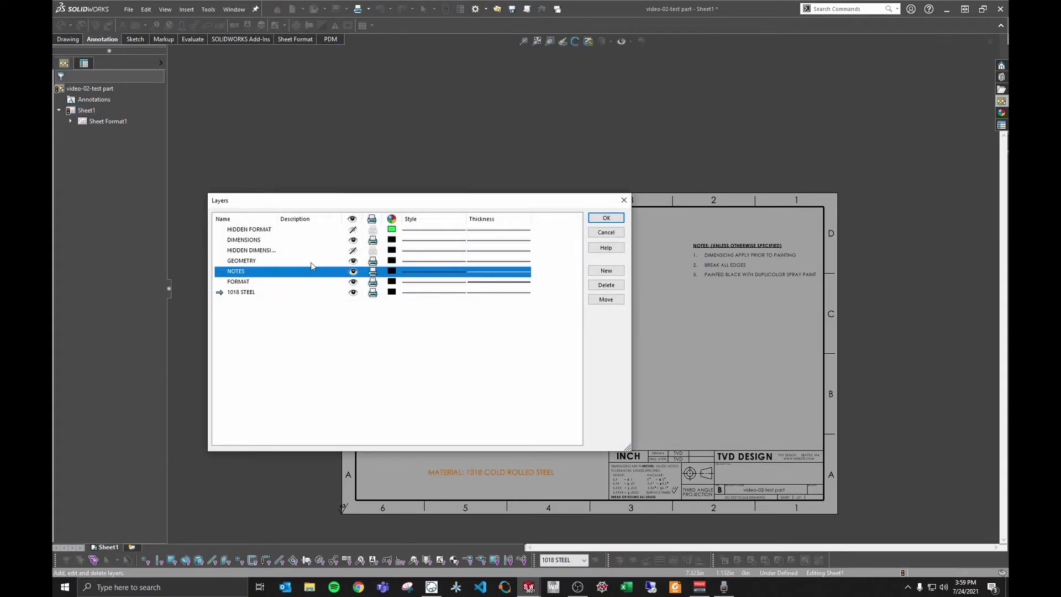
pyautogui.click(354, 272)
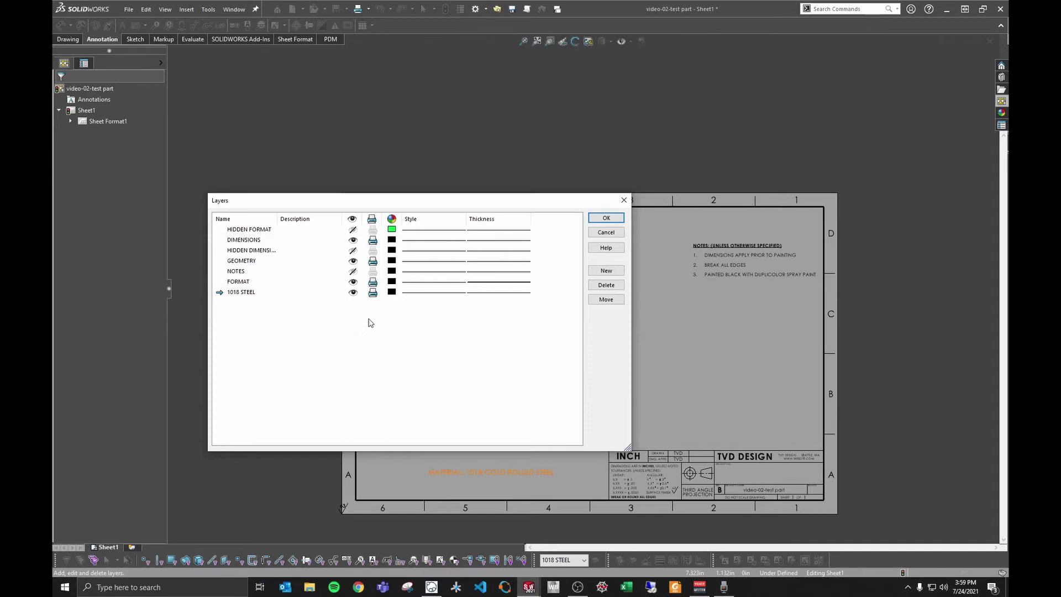
pyautogui.click(353, 293)
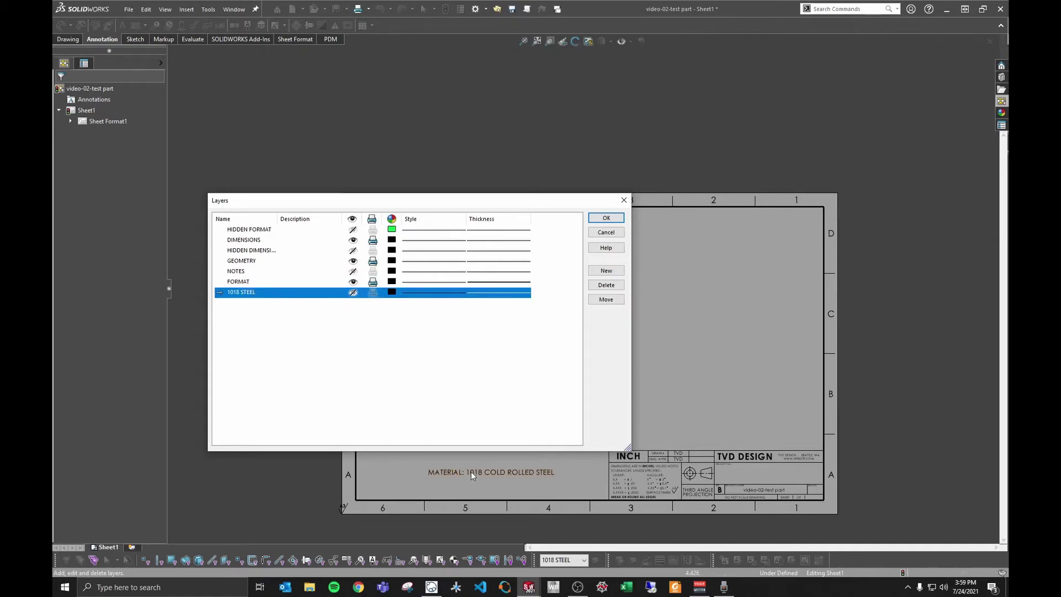
pyautogui.click(603, 219)
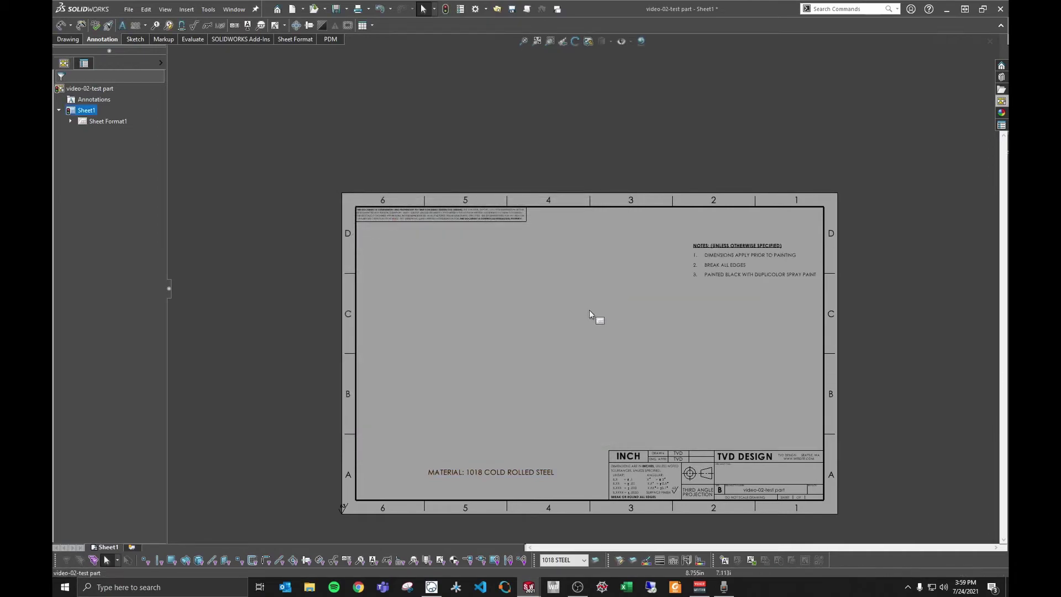
pyautogui.click(595, 559)
pyautogui.click(352, 292)
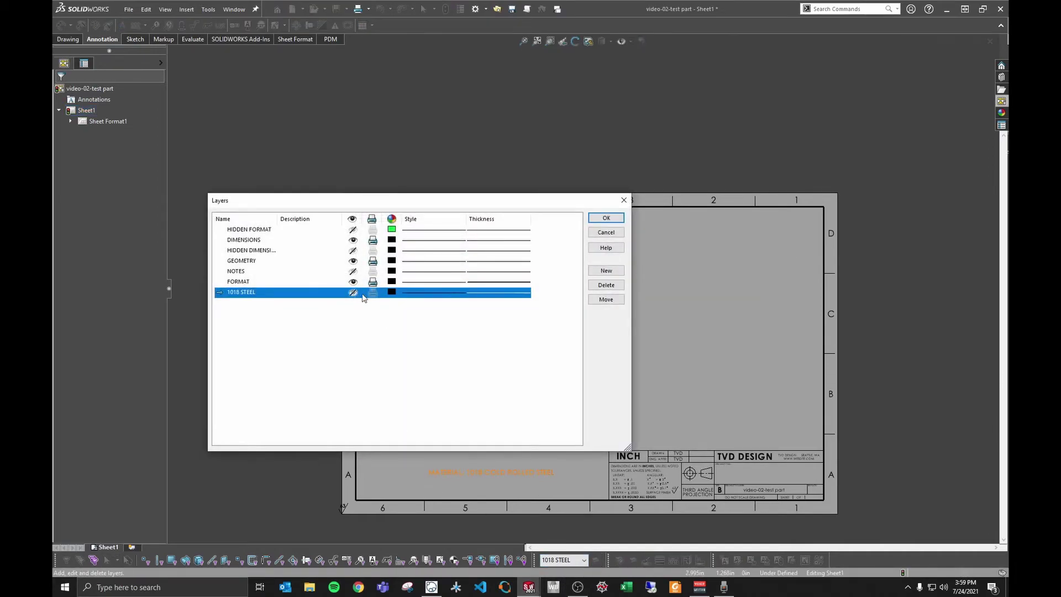
pyautogui.click(596, 219)
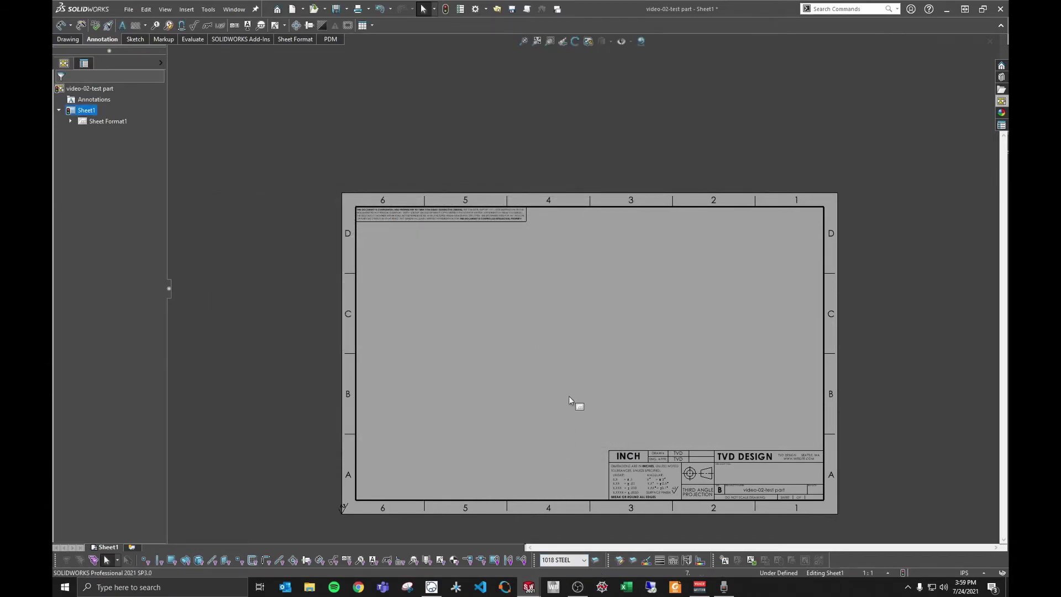
pyautogui.click(595, 559)
# Add a new layer named ALUMINUM
pyautogui.click(606, 270)
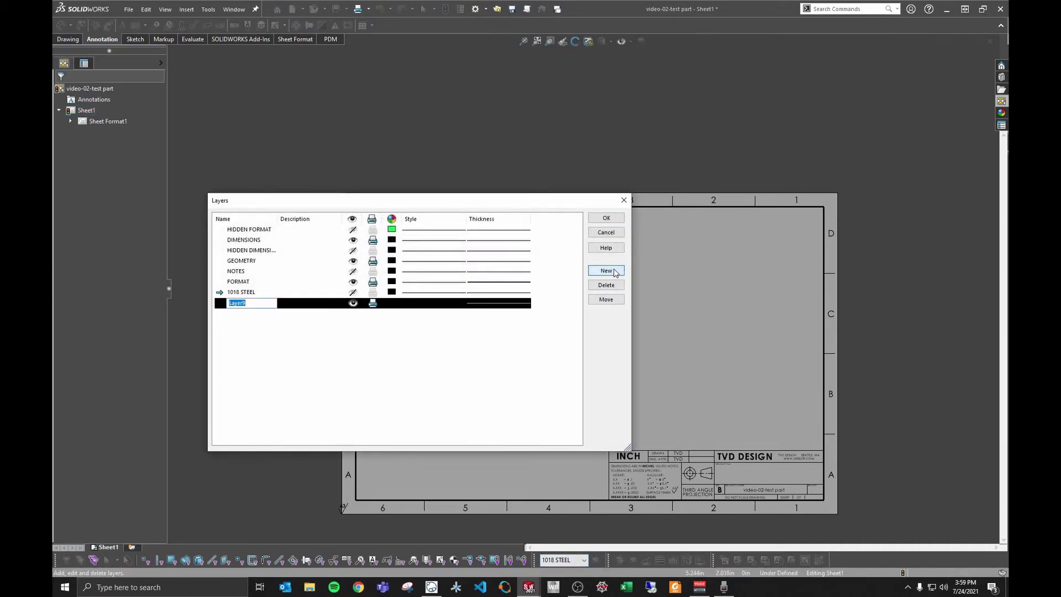
pyautogui.write('aLUMINU')
pyautogui.press('Return')
pyautogui.press('Return')
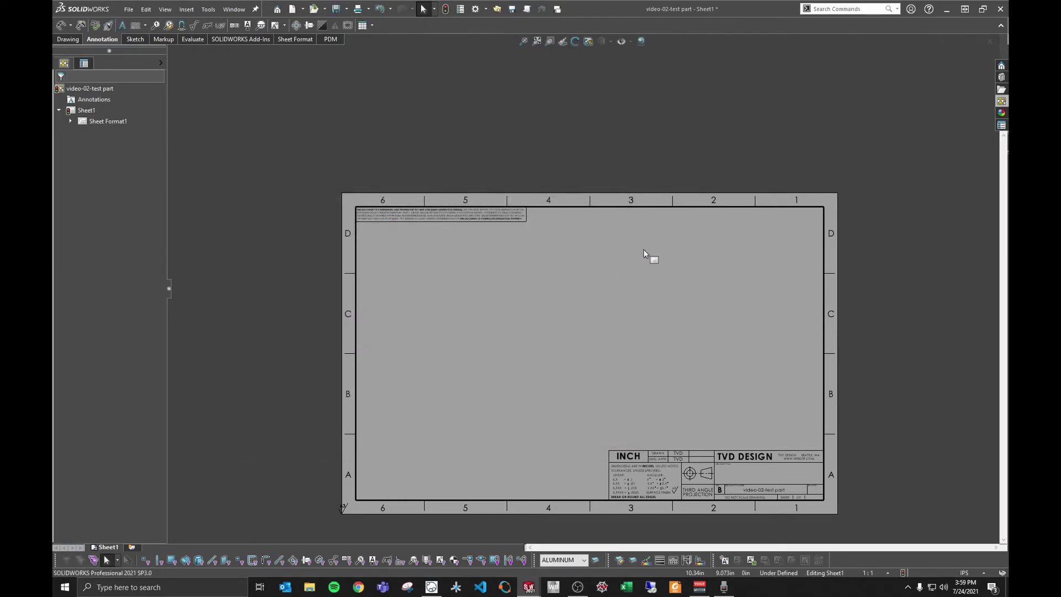
# Make 1018 STEEL the current, visible layer and copy the notes block
pyautogui.click(584, 559)
pyautogui.click(561, 549)
pyautogui.click(595, 560)
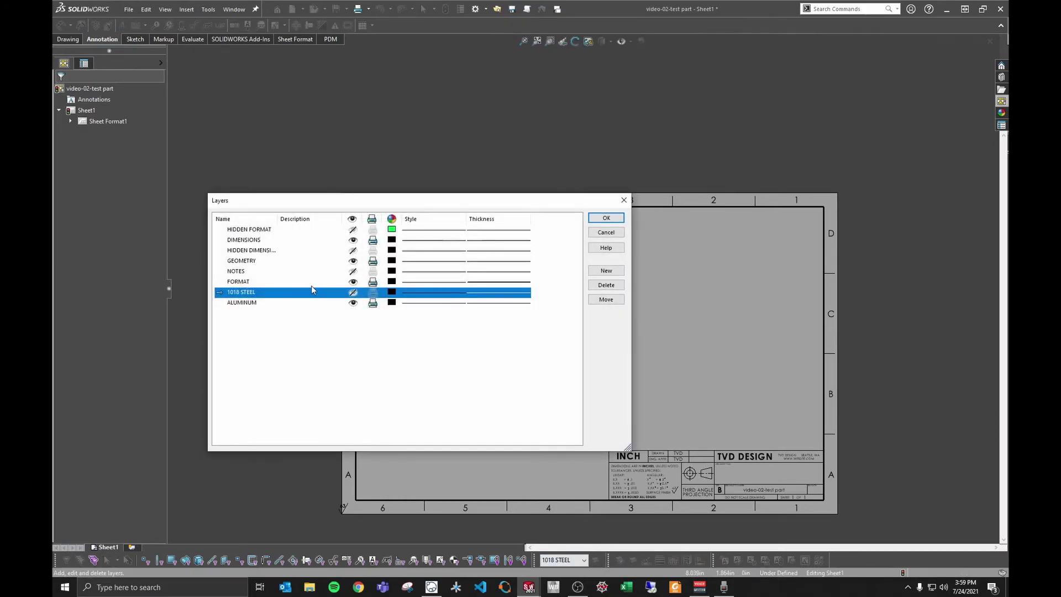
pyautogui.click(353, 293)
pyautogui.click(606, 218)
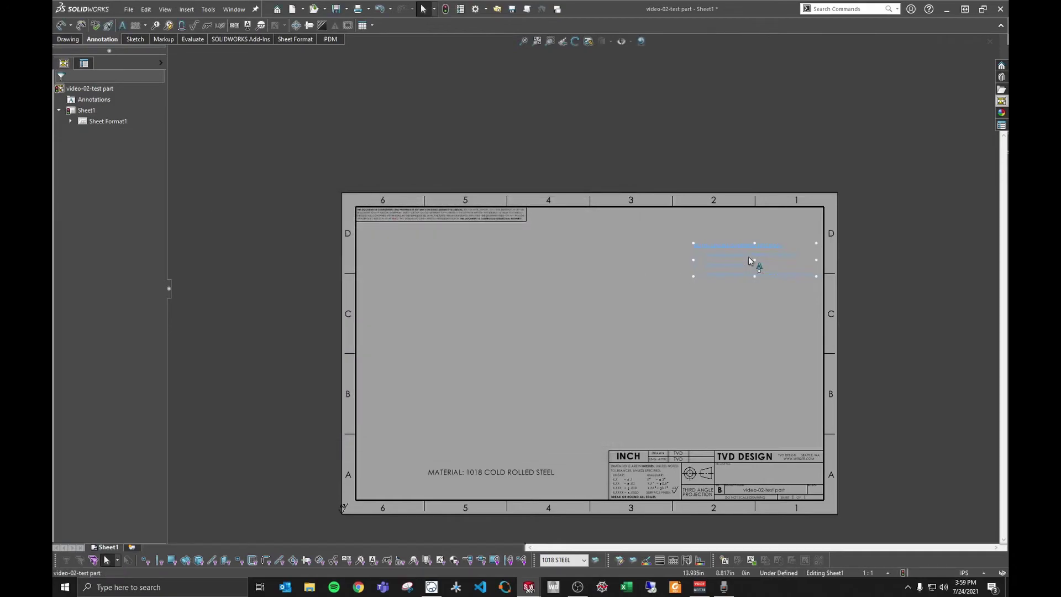
pyautogui.click(748, 257)
pyautogui.hotkey('ctrl', 'c')
# Paste copies of the notes block and the MATERIAL note onto the sheet
pyautogui.click(612, 307)
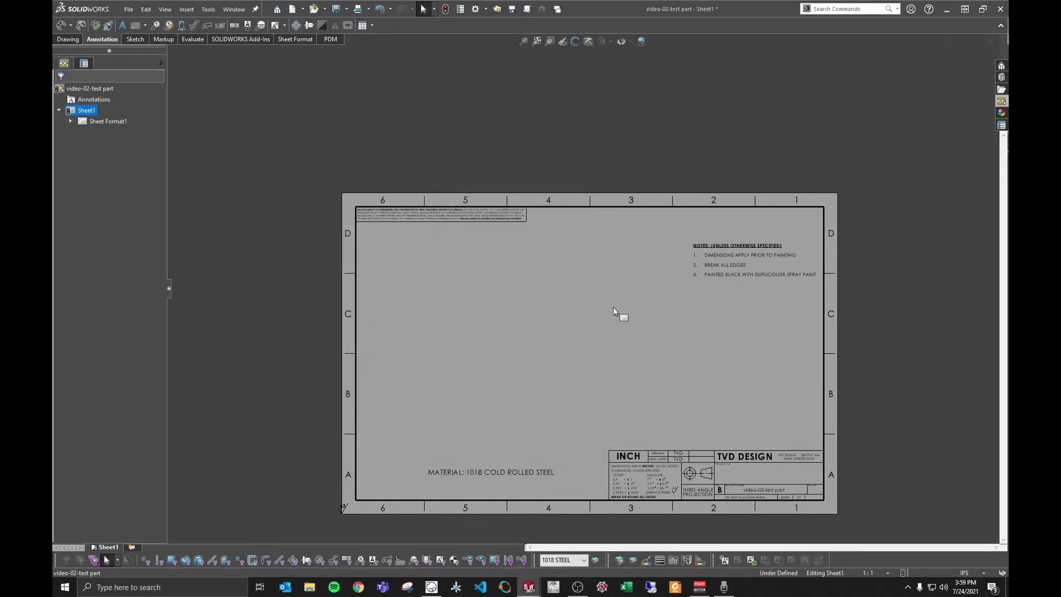
pyautogui.hotkey('ctrl', 'v')
pyautogui.click(479, 470)
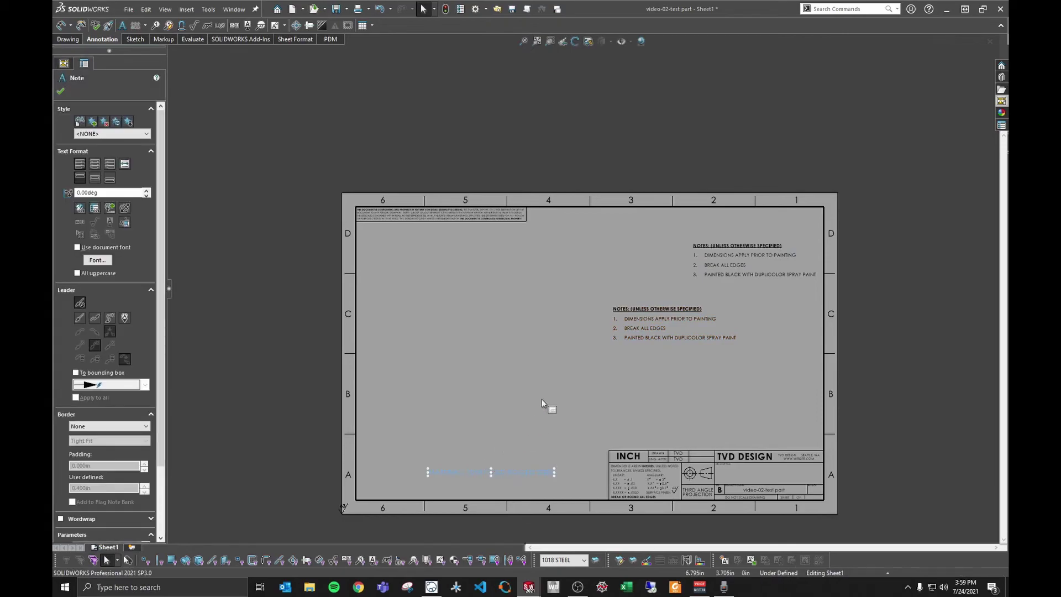
pyautogui.click(493, 394)
pyautogui.hotkey('ctrl', 'v')
pyautogui.click(528, 393)
pyautogui.press('Escape')
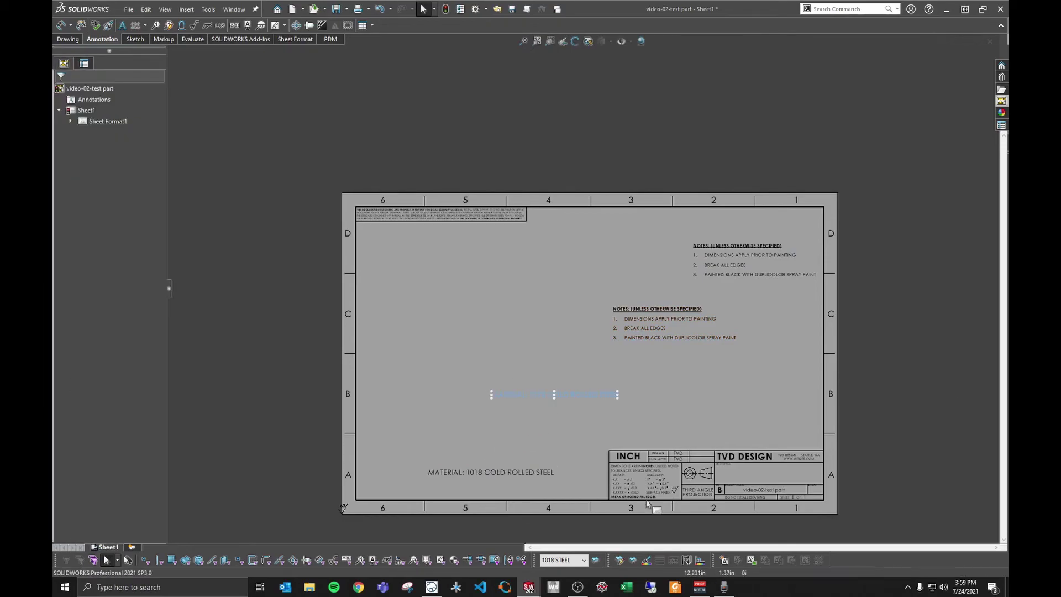
# Test hiding the 1018 STEEL layer, then turn it back on
pyautogui.click(598, 561)
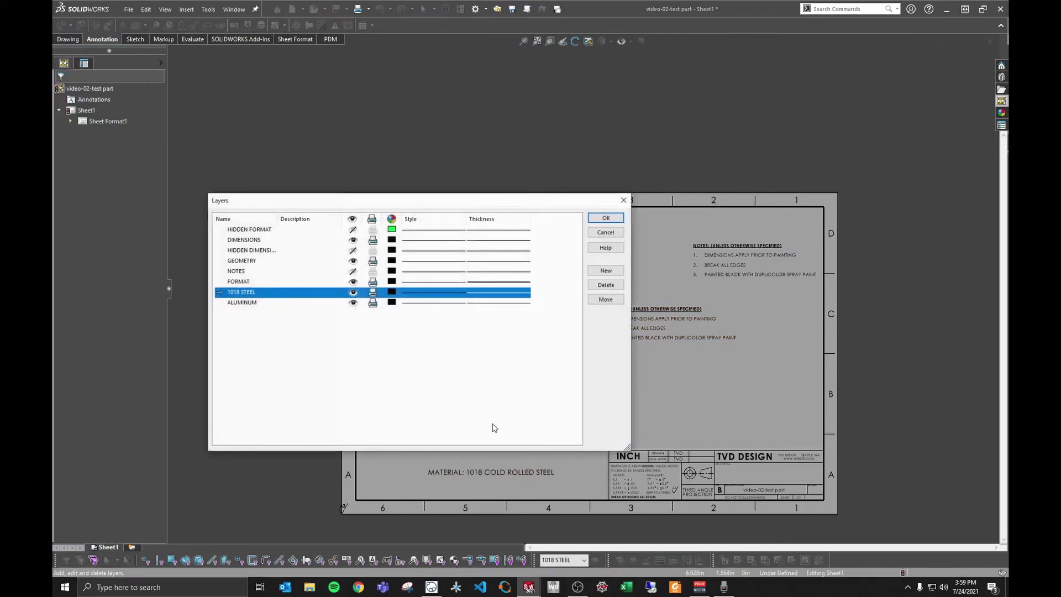
pyautogui.click(353, 292)
pyautogui.click(610, 217)
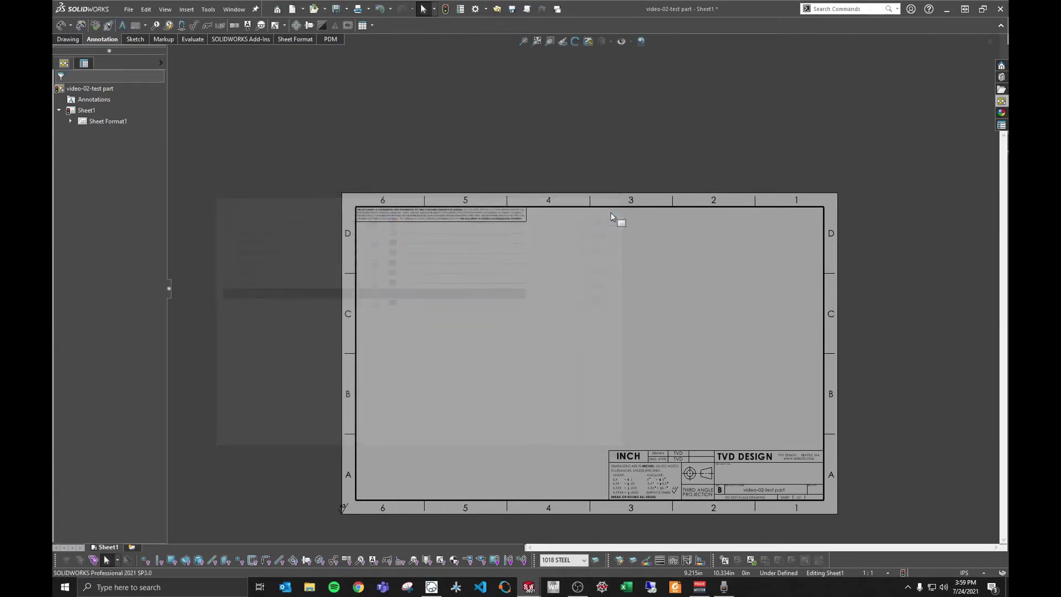
pyautogui.click(596, 562)
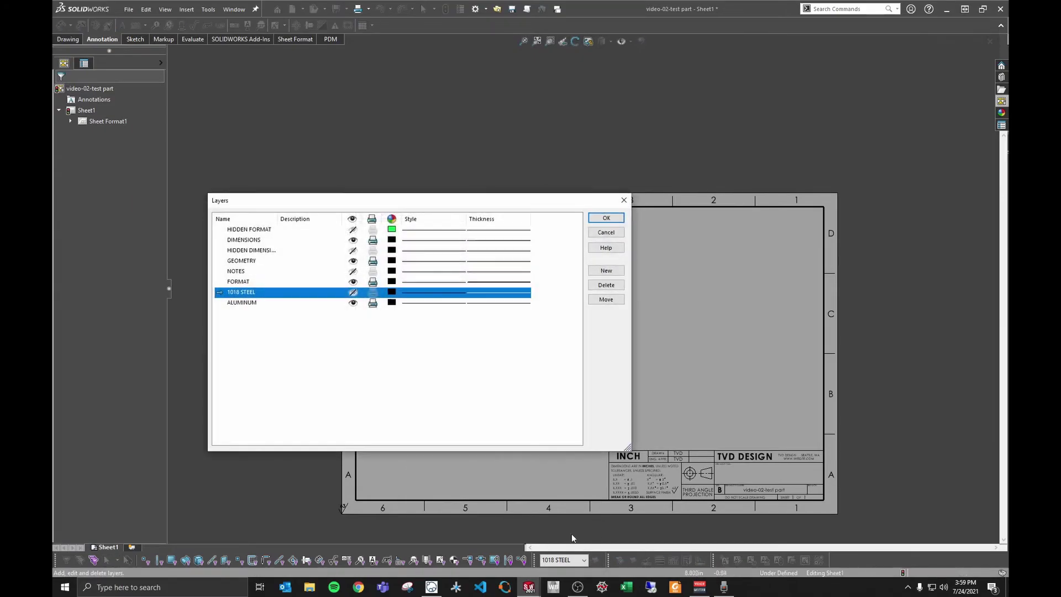
pyautogui.click(353, 293)
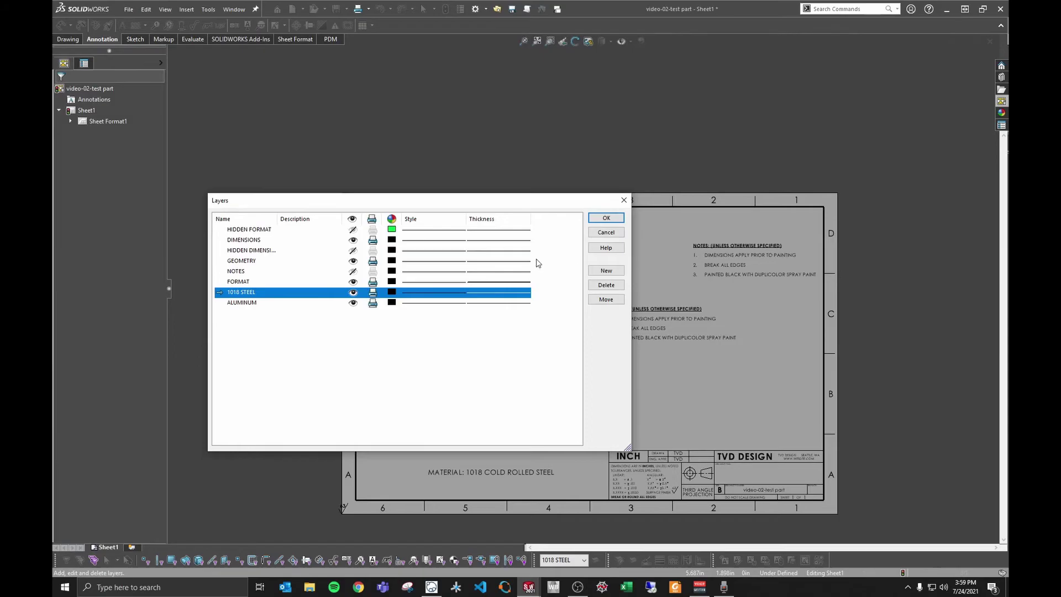
pyautogui.click(606, 218)
# Move the copied notes block and MATERIAL note onto the ALUMINUM layer
pyautogui.click(642, 320)
pyautogui.keyDown('ctrl'); pyautogui.click(547, 402); pyautogui.keyUp('ctrl')
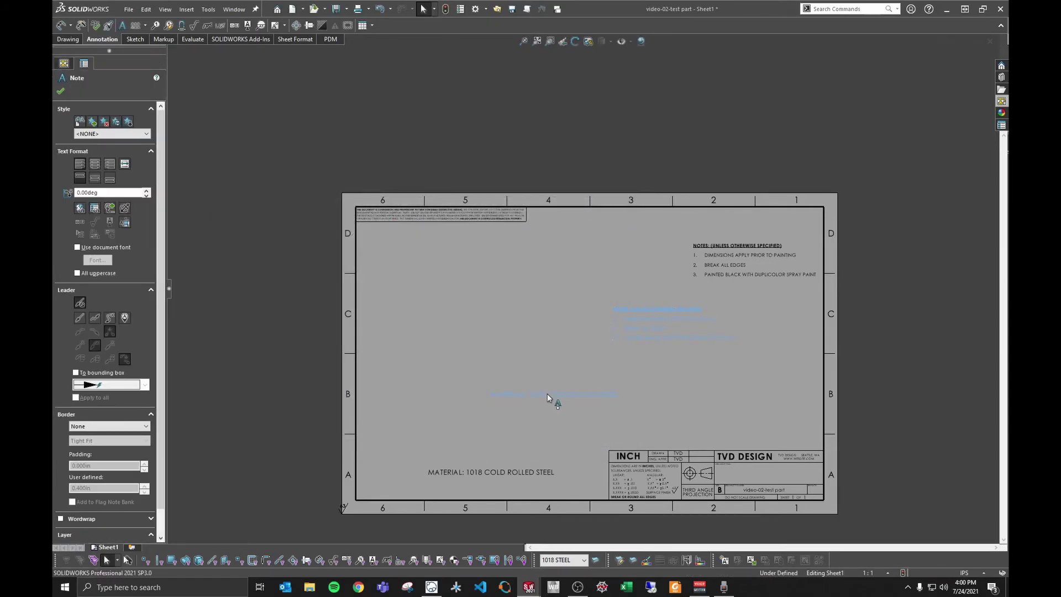
pyautogui.click(583, 560)
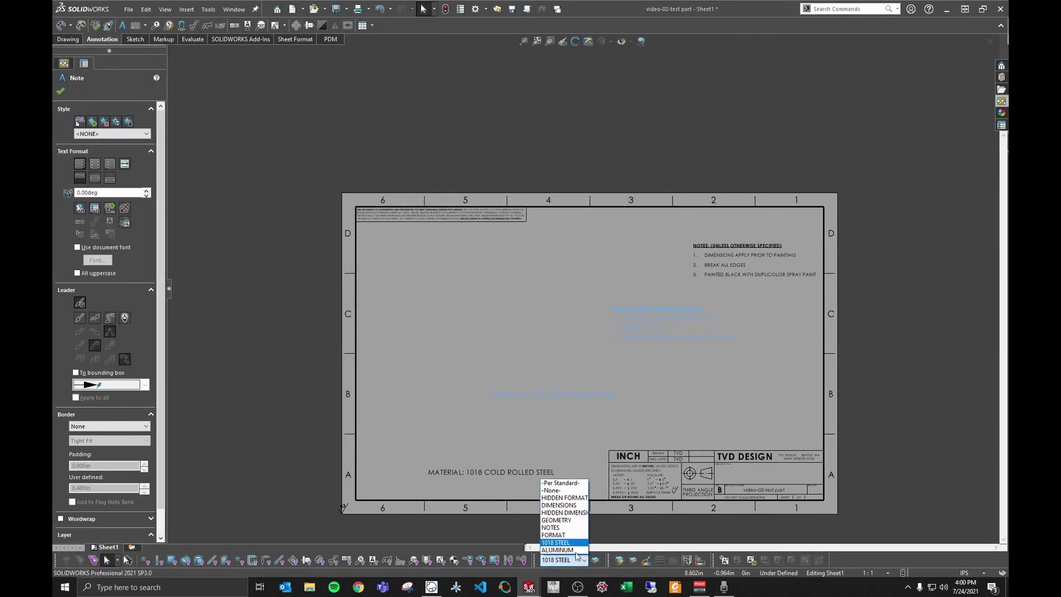
pyautogui.click(558, 514)
pyautogui.press('Escape')
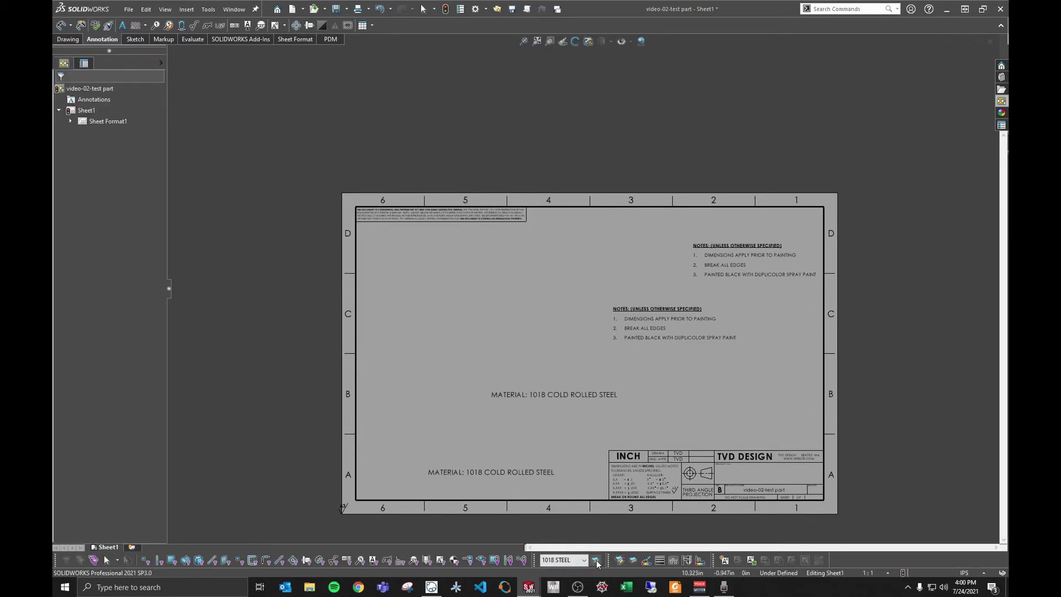
pyautogui.click(492, 473)
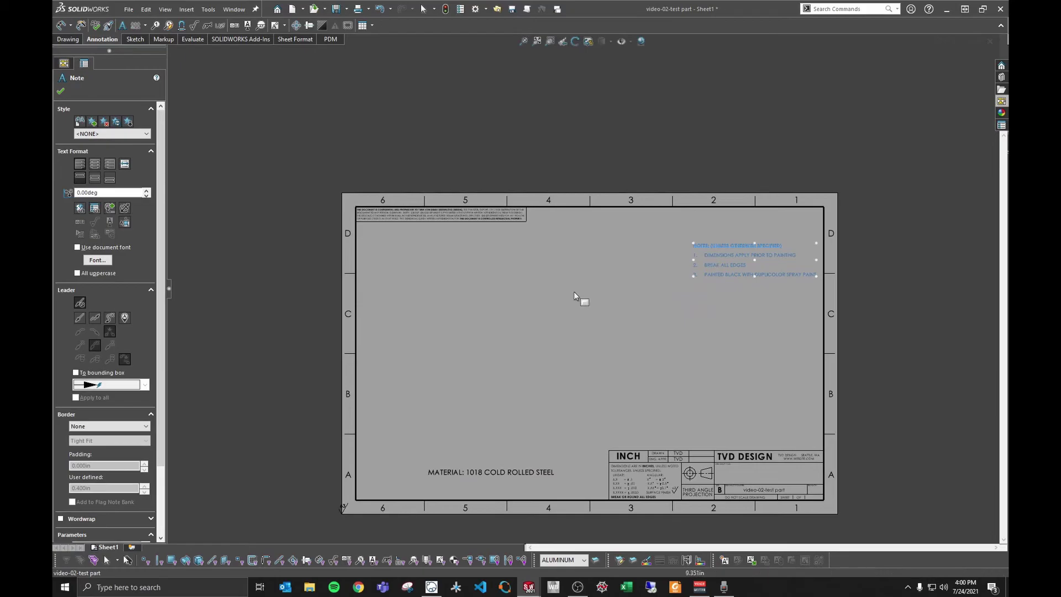
pyautogui.click(539, 286)
# Hide the 1018 STEEL layer, leaving the ALUMINUM layer shown
pyautogui.click(597, 560)
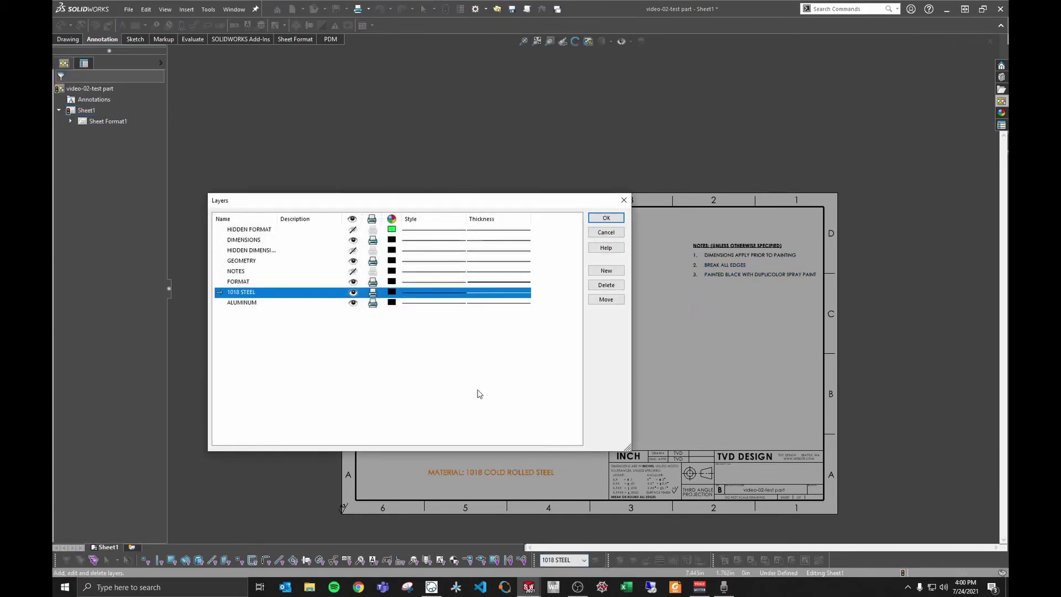
pyautogui.click(353, 292)
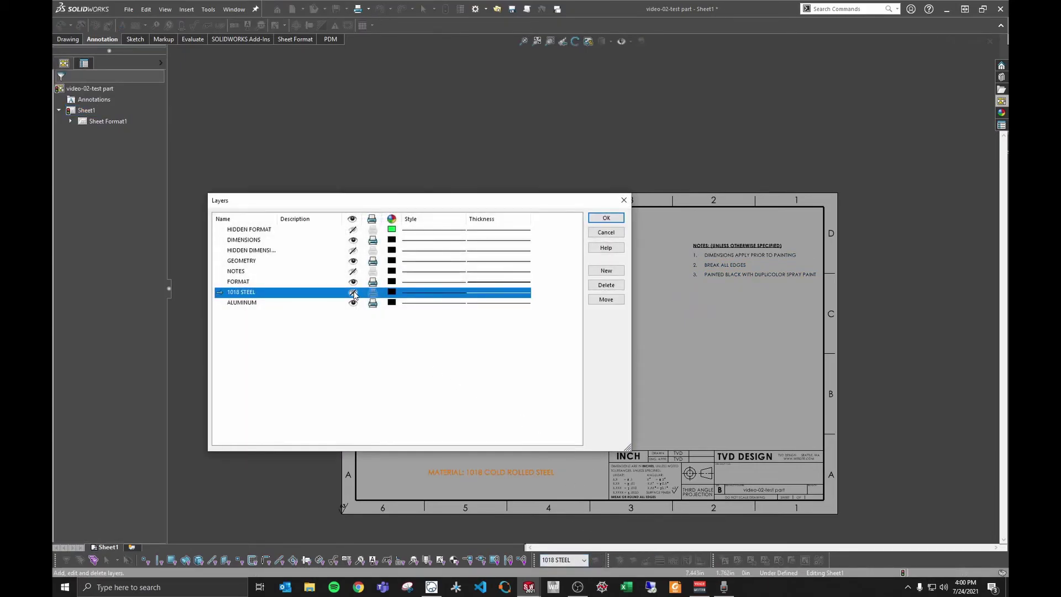
pyautogui.click(424, 359)
pyautogui.click(335, 303)
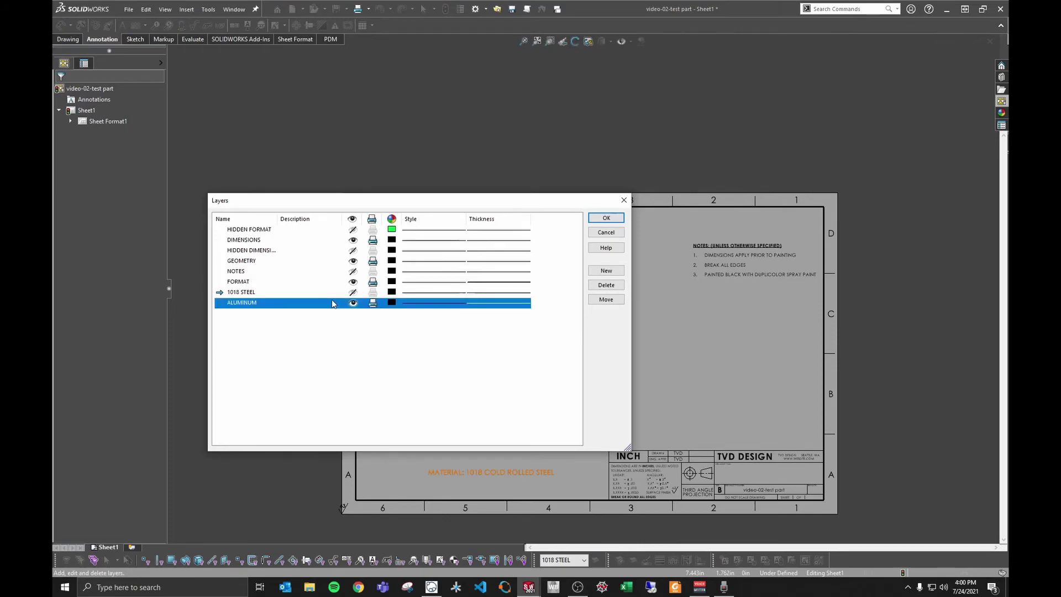
pyautogui.click(606, 218)
pyautogui.click(582, 560)
pyautogui.click(583, 560)
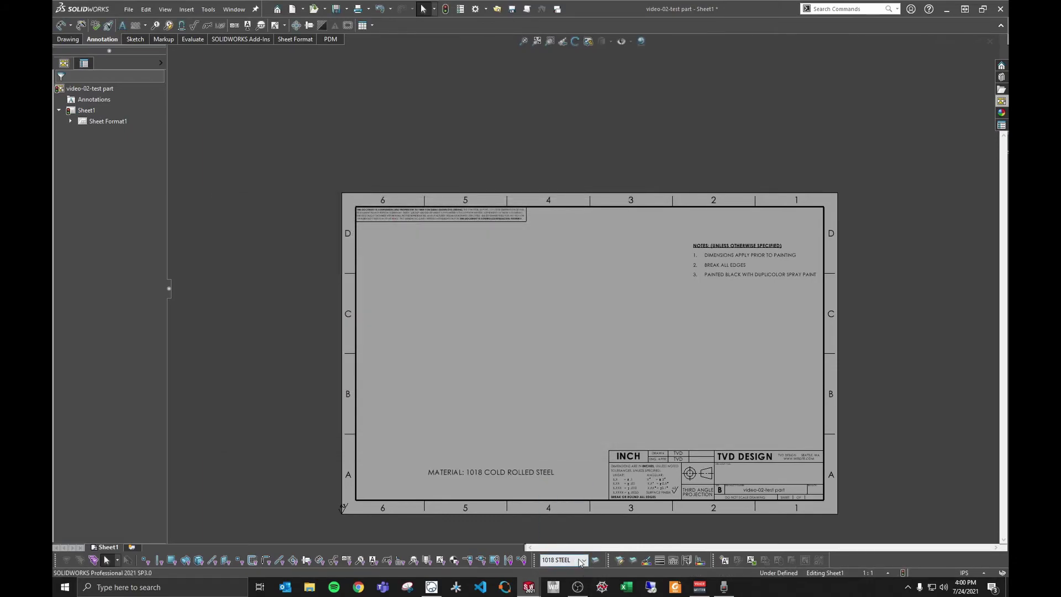
pyautogui.click(581, 560)
# On the ALUMINUM layer, change the copied material note to 6061-T6 ALUMINUM ALLOY
pyautogui.click(566, 543)
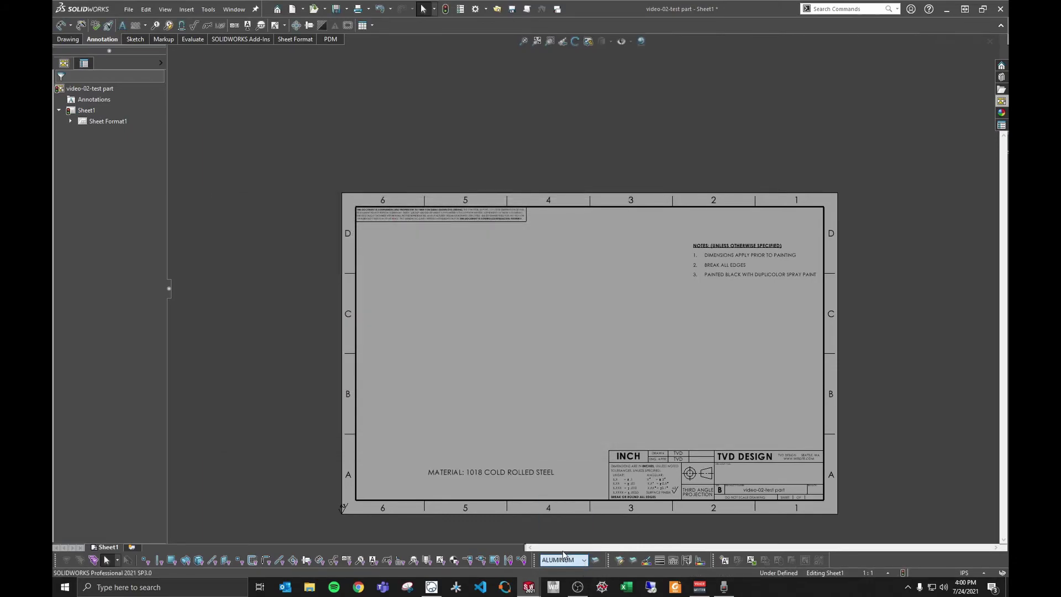
pyautogui.doubleClick(495, 470)
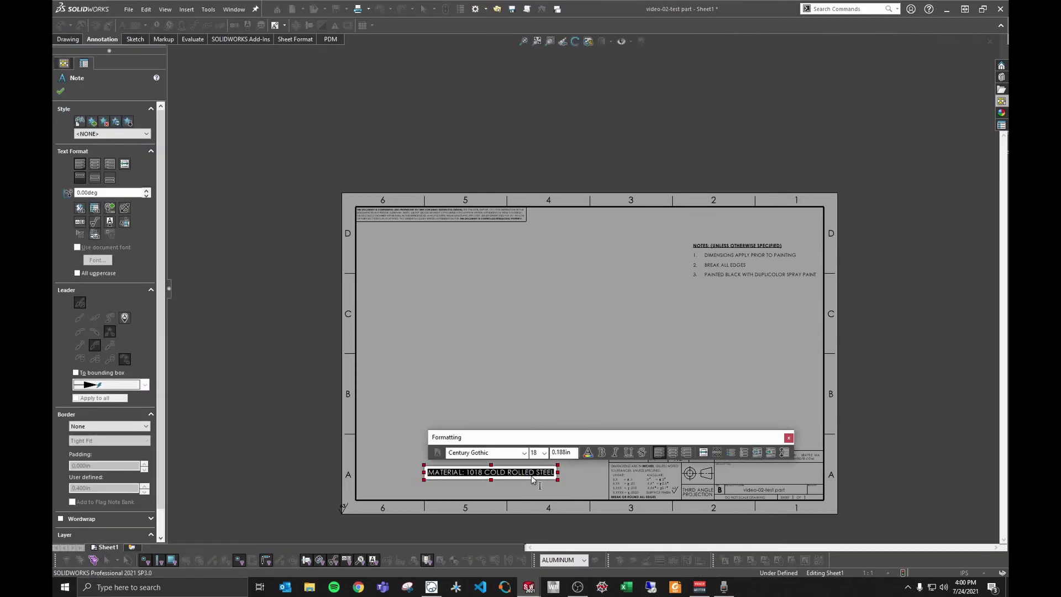
pyautogui.press('End')
pyautogui.press('BackSpace')
pyautogui.press('BackSpace')
pyautogui.press('BackSpace')
pyautogui.press('BackSpace')
pyautogui.press('BackSpace')
pyautogui.press('BackSpace')
pyautogui.press('BackSpace')
pyautogui.press('BackSpace')
pyautogui.press('BackSpace')
pyautogui.press('BackSpace')
pyautogui.press('BackSpace')
pyautogui.press('BackSpace')
pyautogui.press('BackSpace')
pyautogui.press('BackSpace')
pyautogui.press('BackSpace')
pyautogui.press('BackSpace')
pyautogui.press('BackSpace')
pyautogui.press('BackSpace')
pyautogui.press('BackSpace')
pyautogui.press('BackSpace')
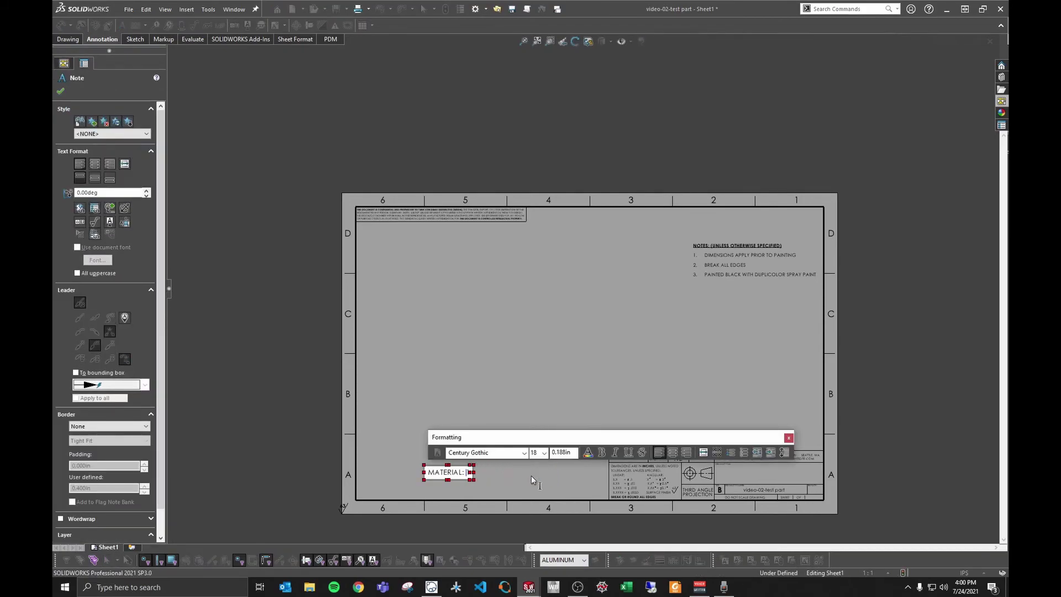
pyautogui.write('6061-T6 ALUMIN')
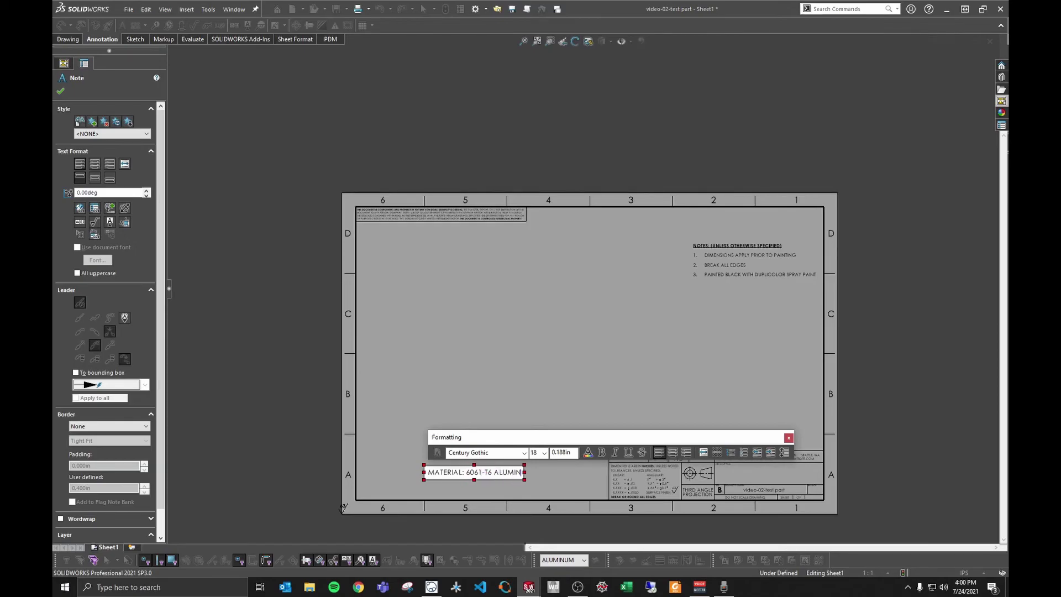
pyautogui.write('UM ALLOY')
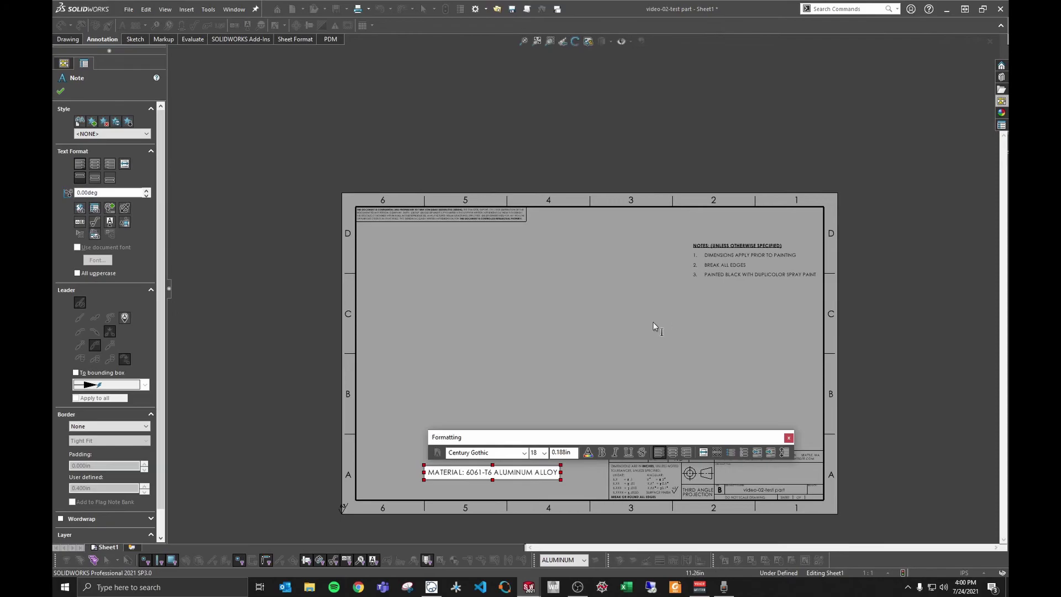
pyautogui.press('Escape')
pyautogui.doubleClick(728, 261)
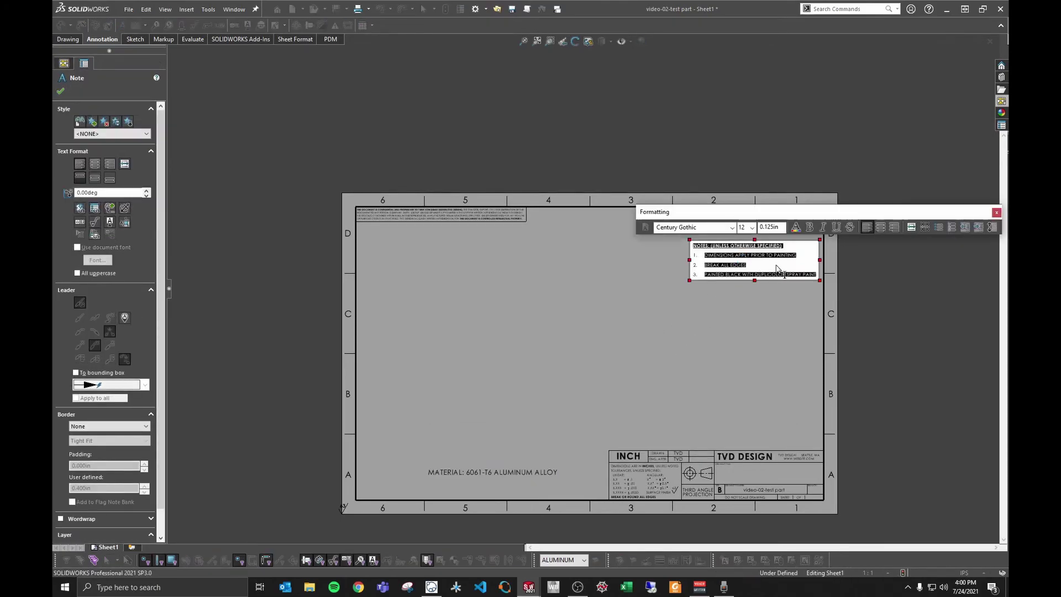
# Replace the painting note with ANODIZE CLEAR PER WHATEVER SPEC as line 3, removing the blank line
pyautogui.scroll(-5, 777, 269)
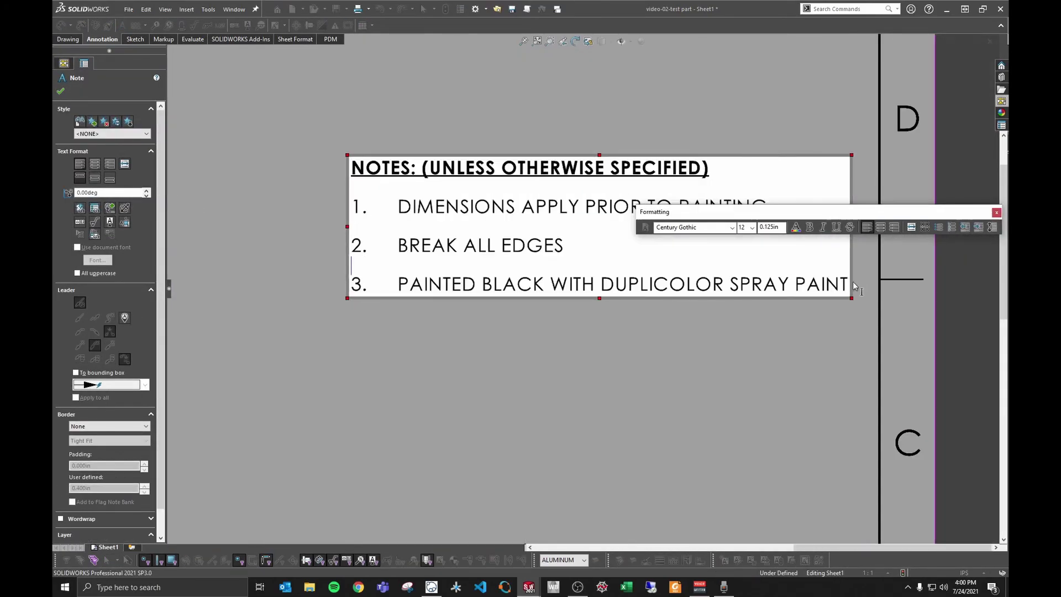
pyautogui.moveTo(851, 286); pyautogui.dragTo(406, 287)
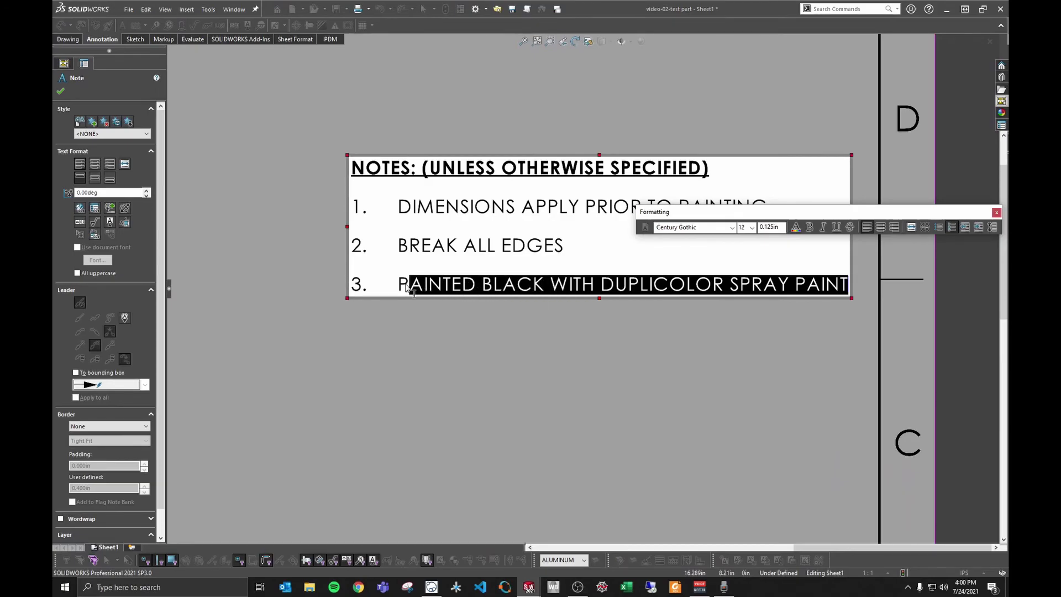
pyautogui.press('BackSpace')
pyautogui.press('BackSpace')
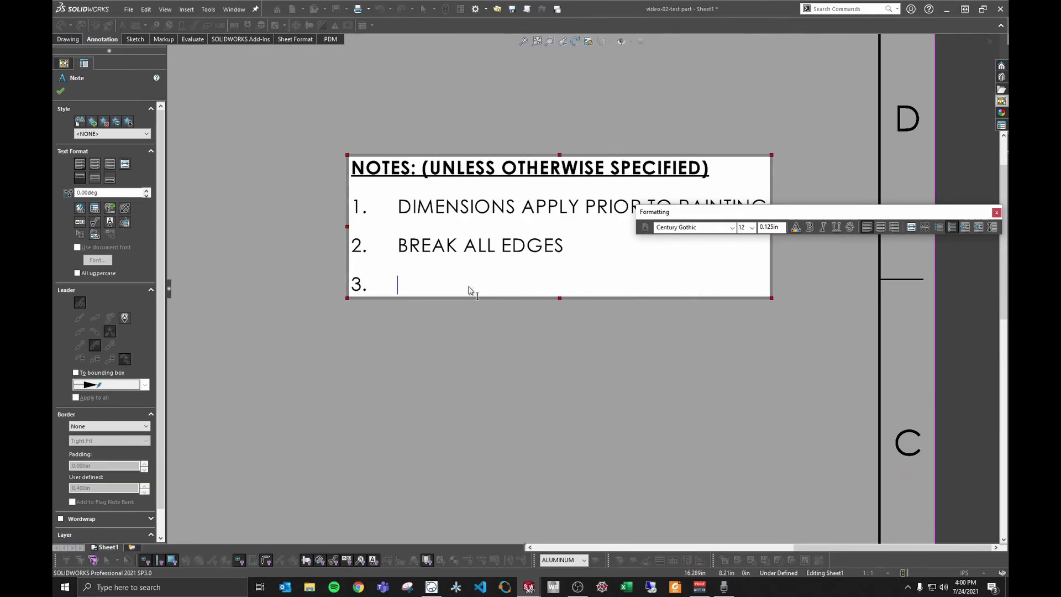
pyautogui.press('BackSpace')
pyautogui.press('BackSpace')
pyautogui.press('Return')
pyautogui.press('Return')
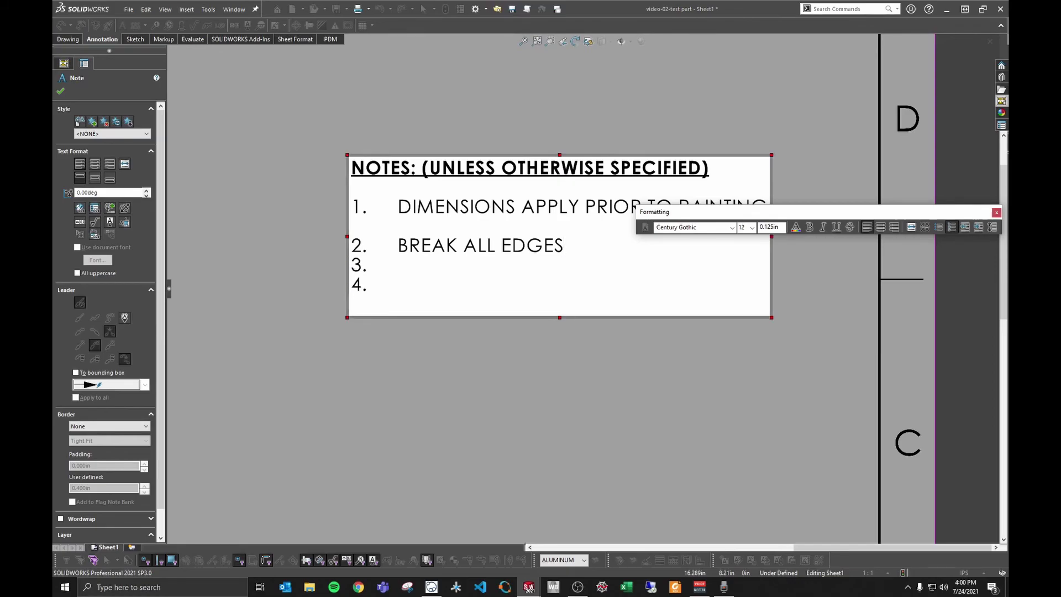
pyautogui.write('ano')
pyautogui.press('BackSpace')
pyautogui.press('BackSpace')
pyautogui.press('BackSpace')
pyautogui.write('ANO')
pyautogui.press('BackSpace')
pyautogui.write('DIZE CLEAR')
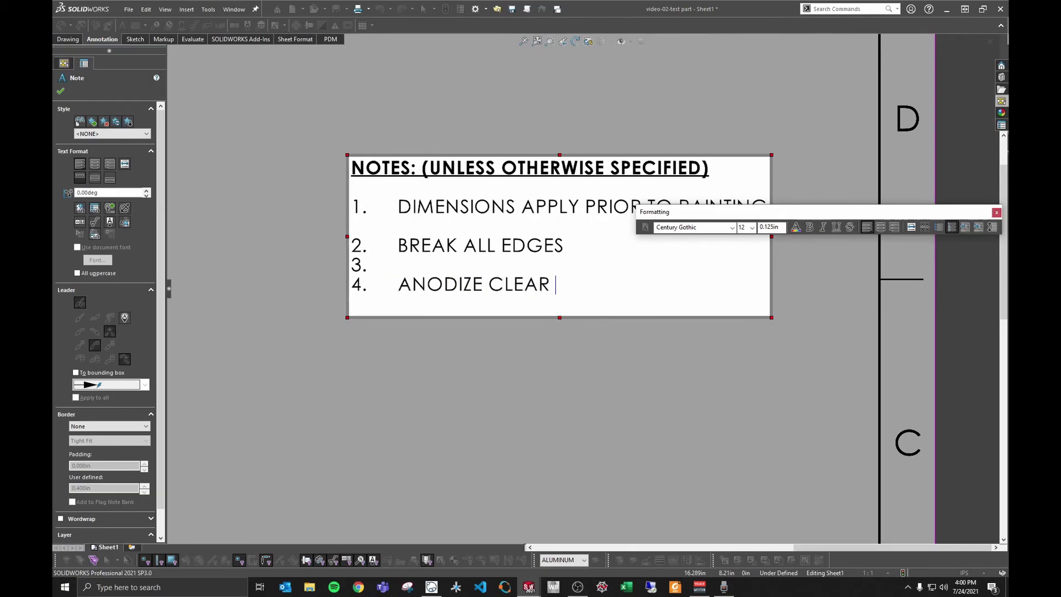
pyautogui.write(' PER WHATEVER')
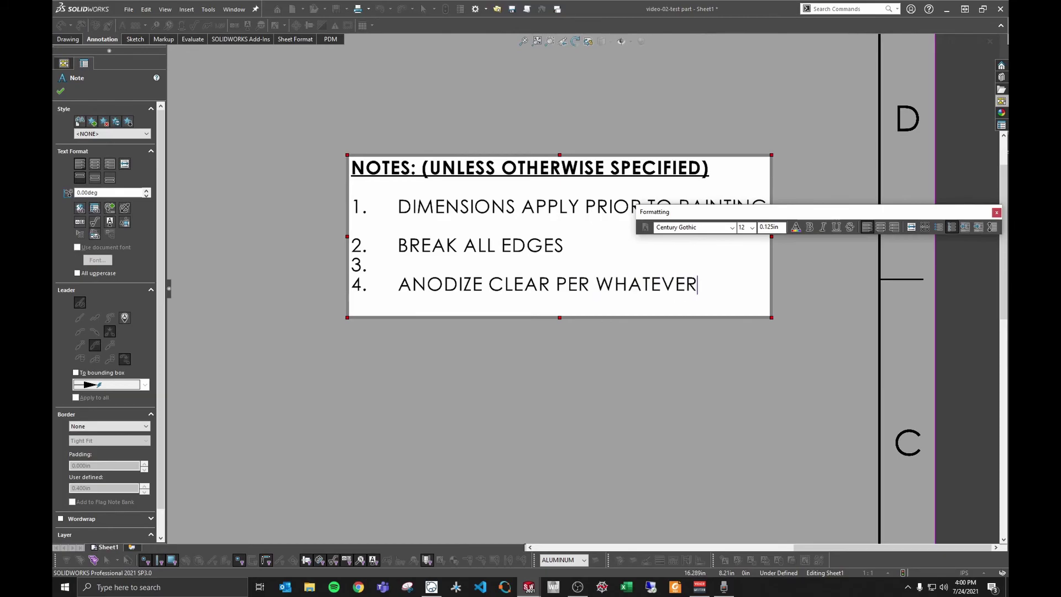
pyautogui.write(' SPEC')
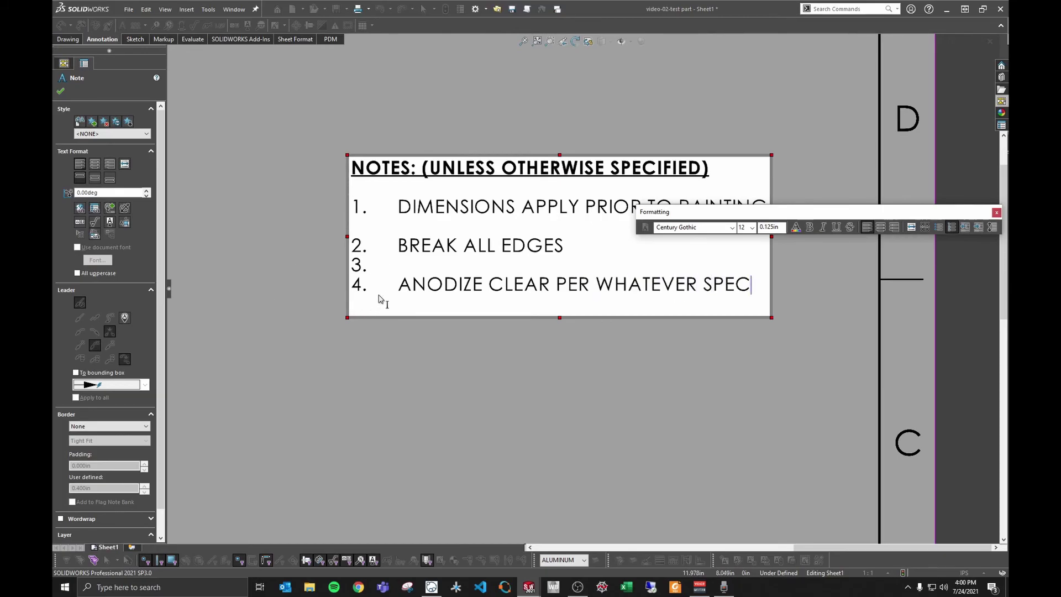
pyautogui.doubleClick(397, 289)
pyautogui.click(398, 289)
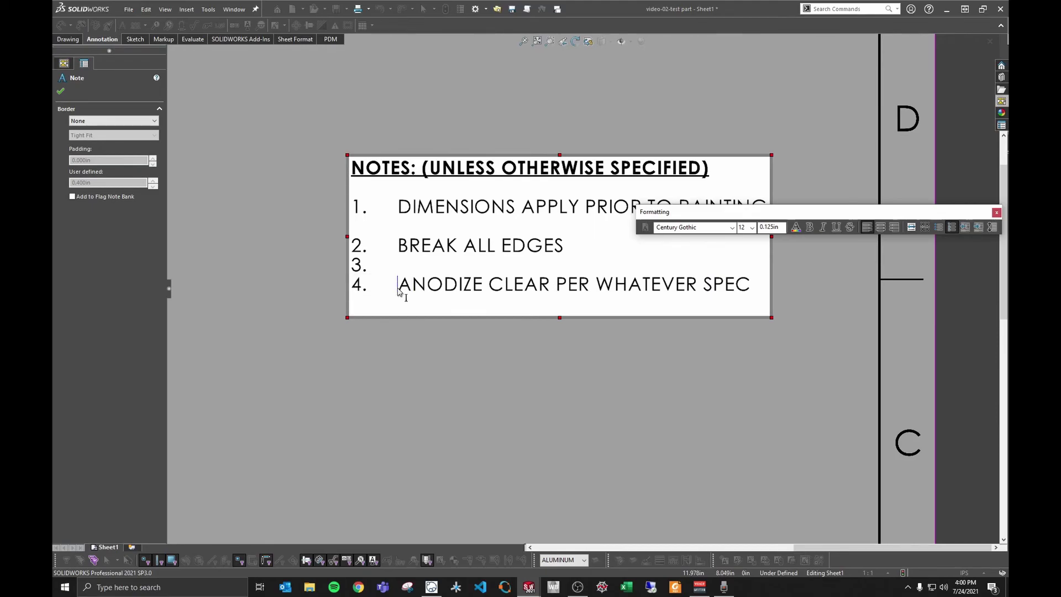
pyautogui.press('BackSpace')
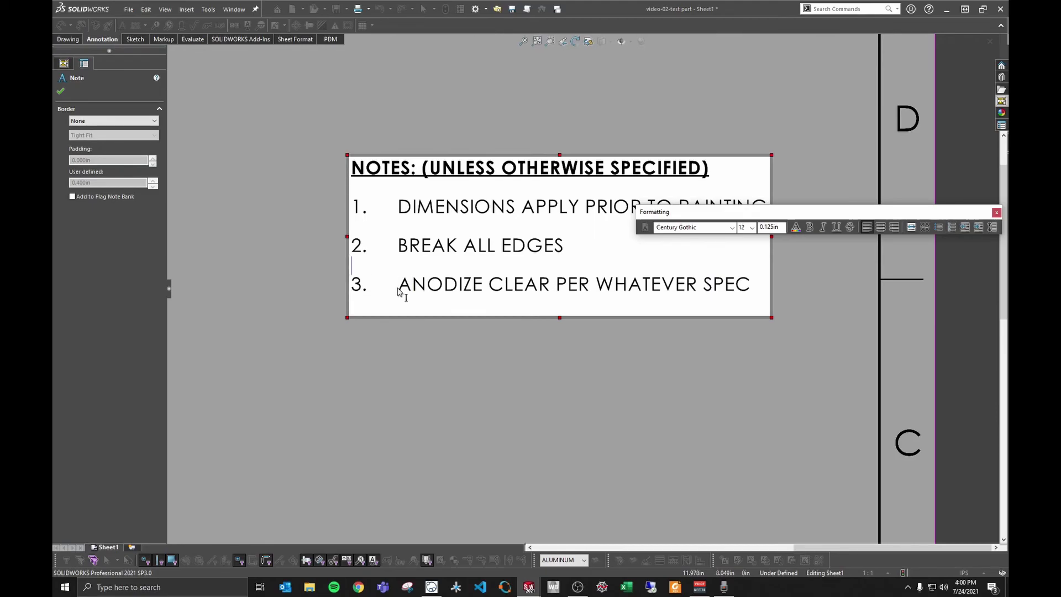
pyautogui.click(528, 396)
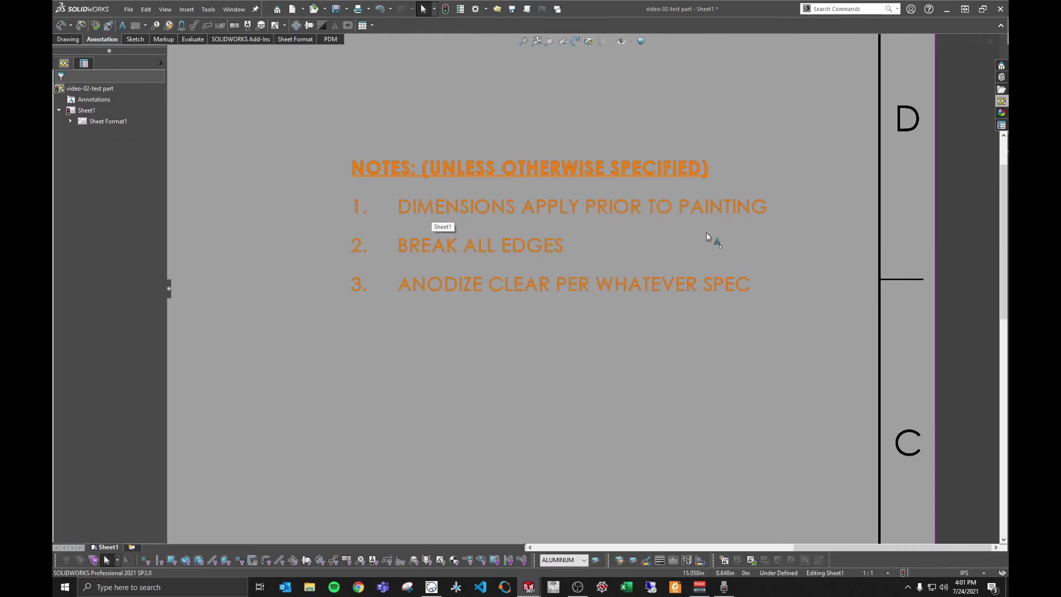
# Change line 1 to read DIMENSIONS APPLY PRIOR TO ANODIZE
pyautogui.doubleClick(706, 208)
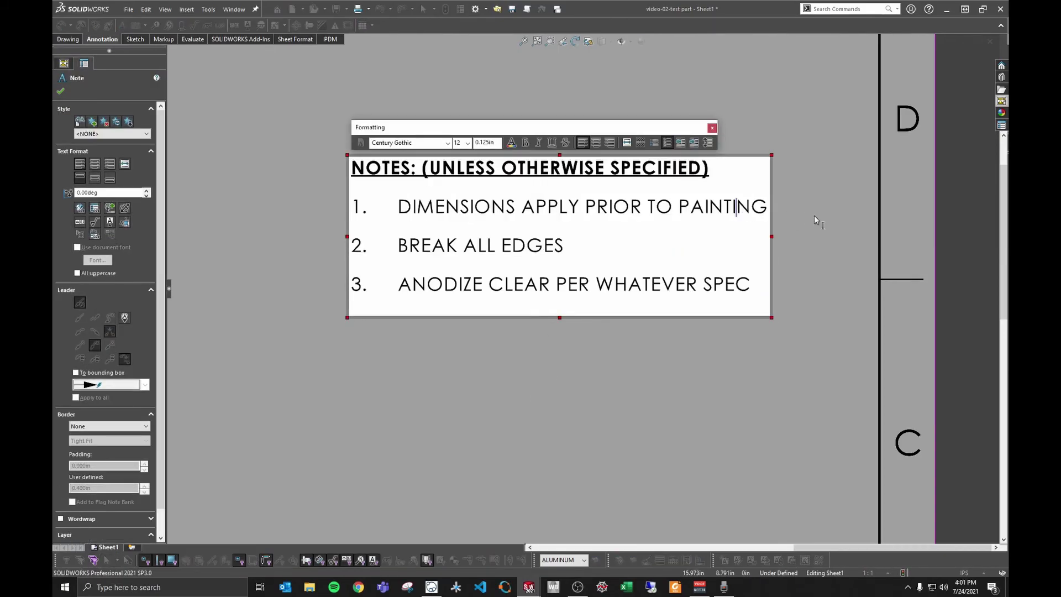
pyautogui.press('End')
pyautogui.press('BackSpace')
pyautogui.press('BackSpace')
pyautogui.press('BackSpace')
pyautogui.press('BackSpace')
pyautogui.press('BackSpace')
pyautogui.press('BackSpace')
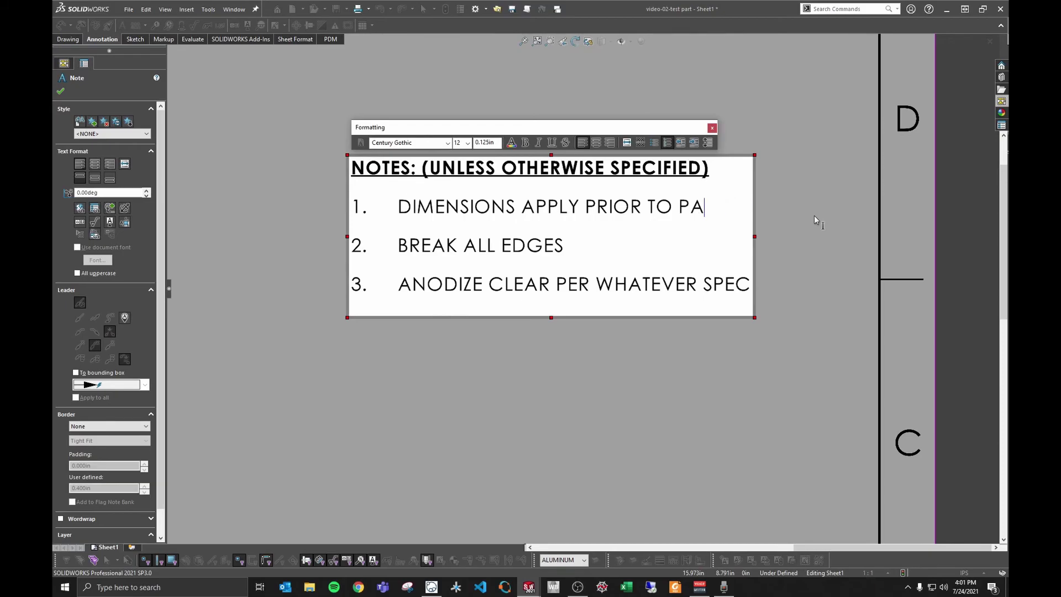
pyautogui.press('BackSpace')
pyautogui.press('BackSpace')
pyautogui.write('ANODIZE')
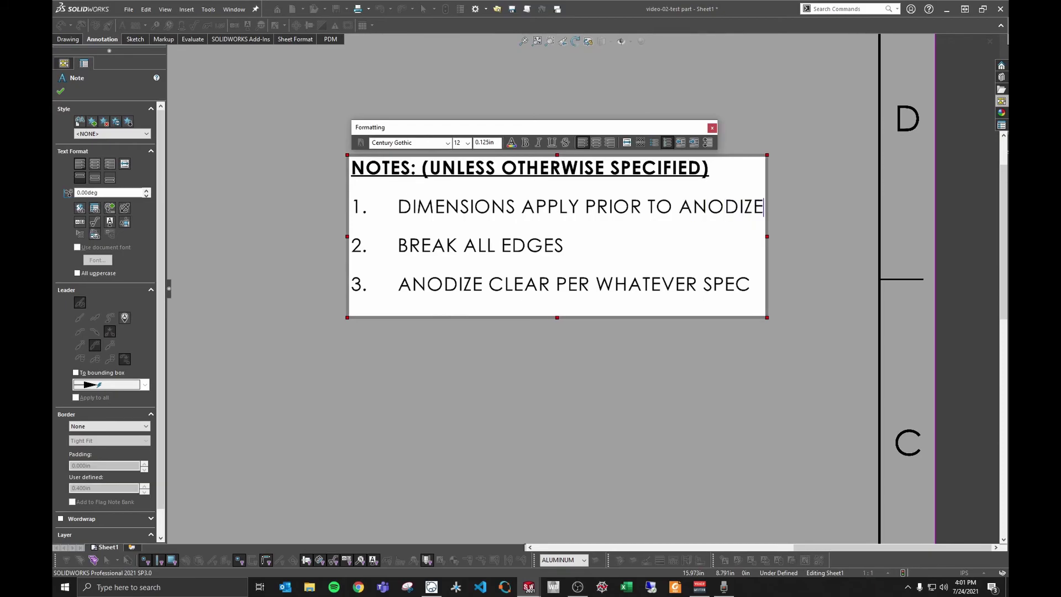
pyautogui.click(575, 375)
# Toggle 1018 STEEL and ALUMINUM layer visibility, ending with ALUMINUM on and 1018 STEEL off
pyautogui.scroll(5, 483, 300)
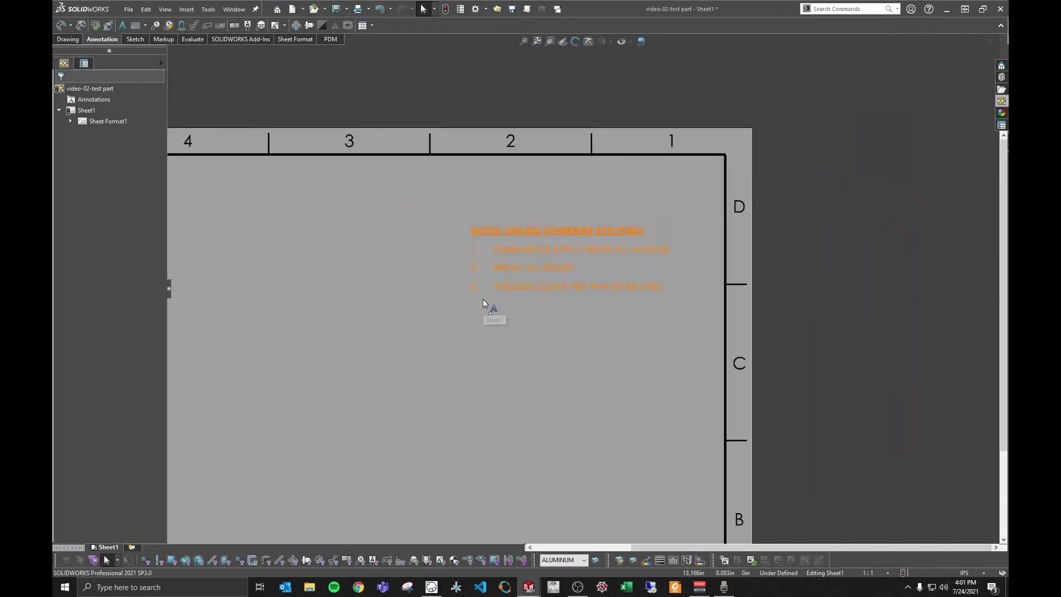
pyautogui.scroll(-4, 532, 339)
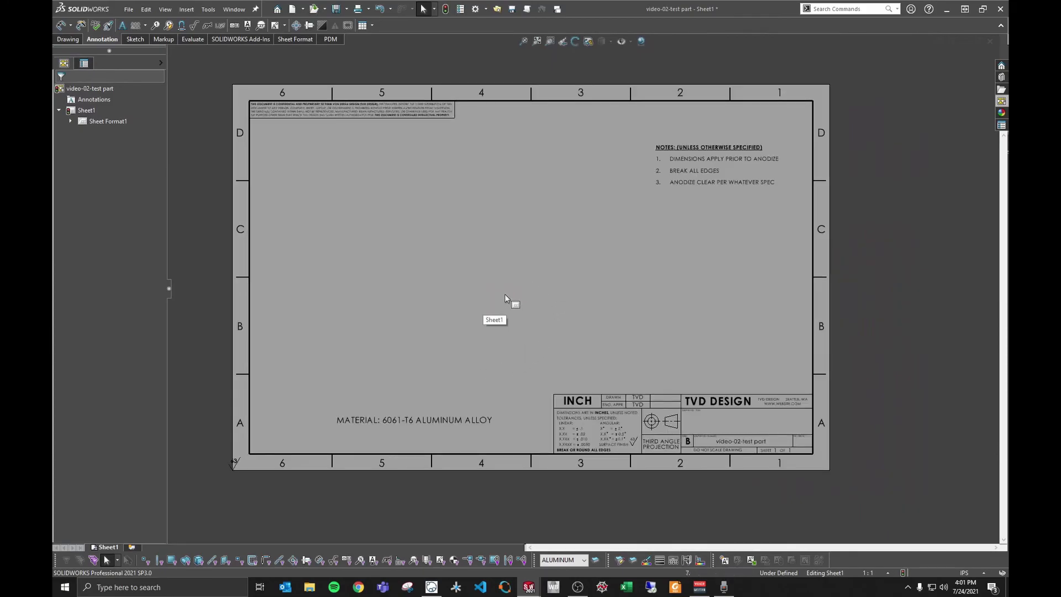
pyautogui.click(595, 560)
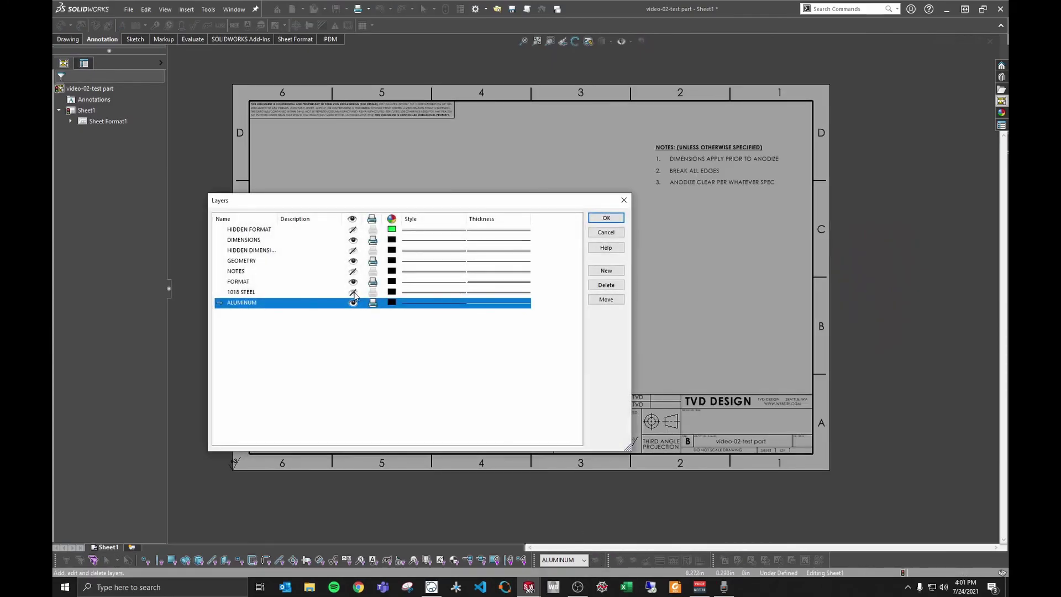
pyautogui.click(352, 292)
pyautogui.click(354, 303)
pyautogui.click(353, 303)
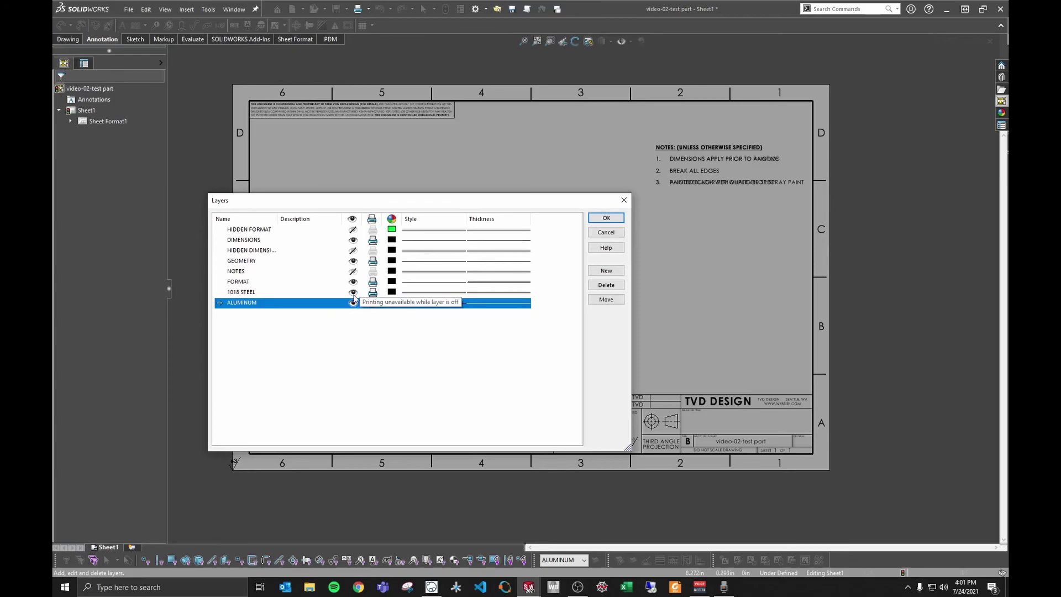
pyautogui.click(353, 292)
pyautogui.click(354, 303)
pyautogui.click(353, 292)
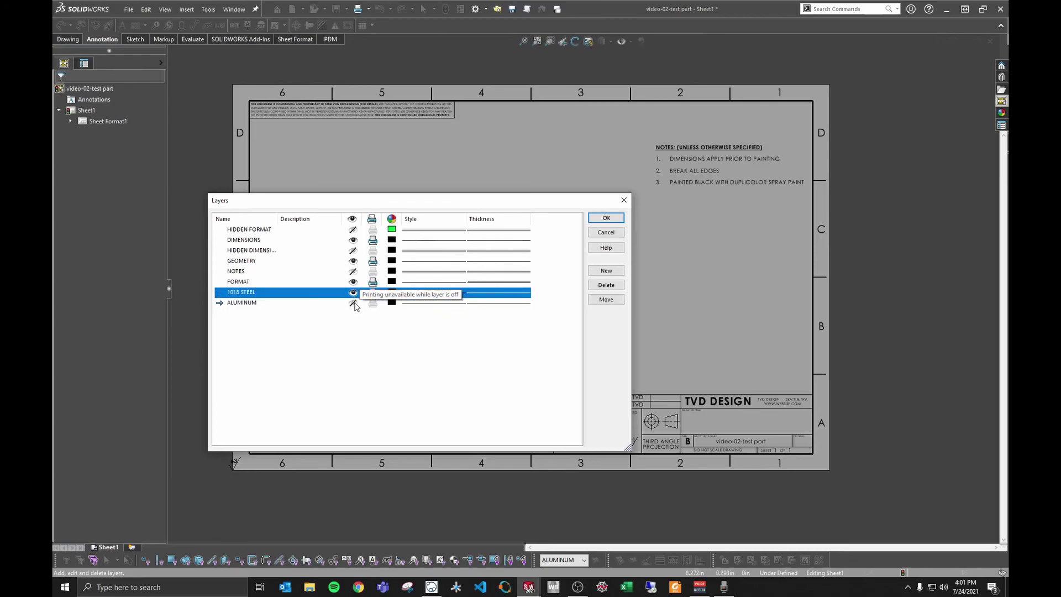
pyautogui.click(353, 303)
pyautogui.click(354, 302)
pyautogui.click(352, 293)
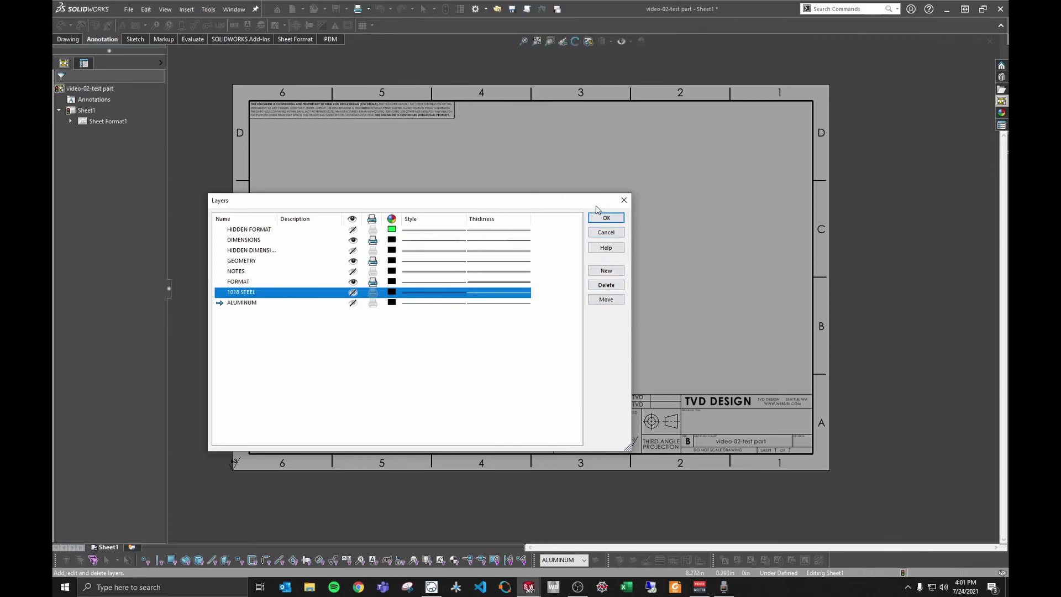
pyautogui.click(353, 303)
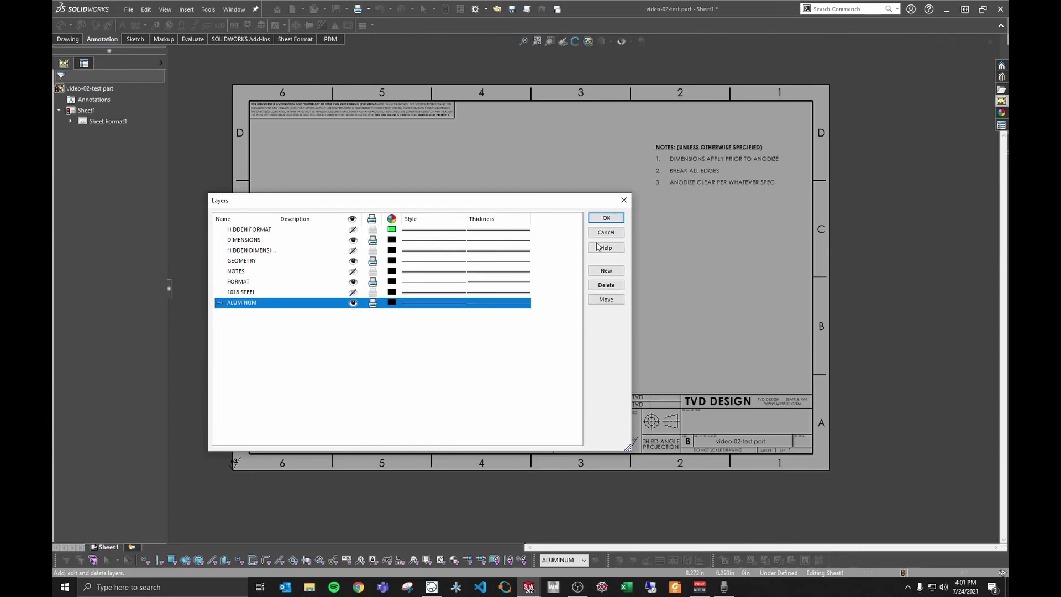
pyautogui.click(606, 217)
# Save the drawing as a Drawing Template named video-02-test part-REV_B, accepting the warning
pyautogui.click(122, 11)
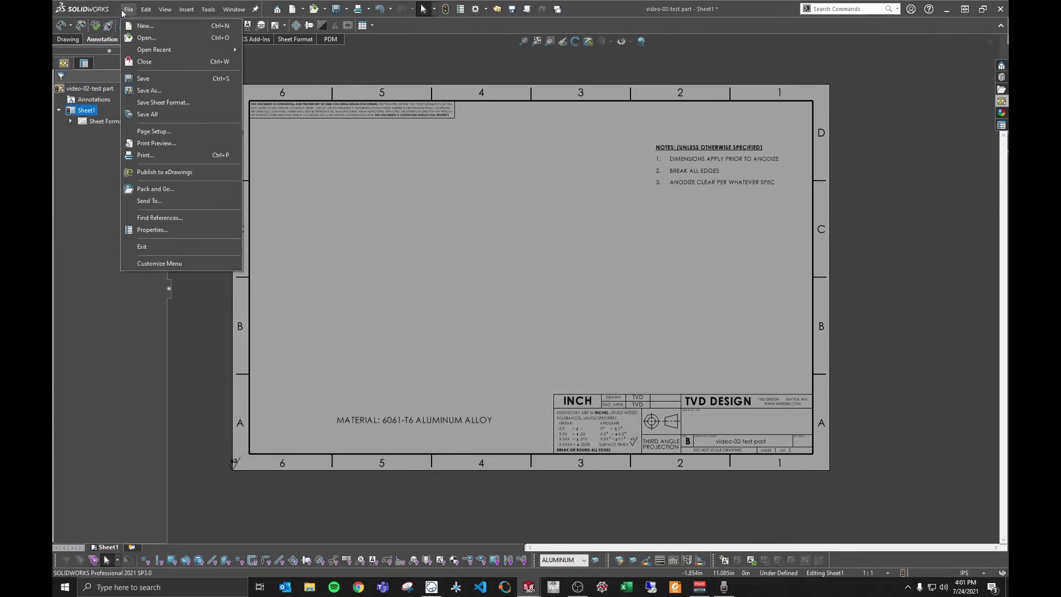
pyautogui.click(165, 90)
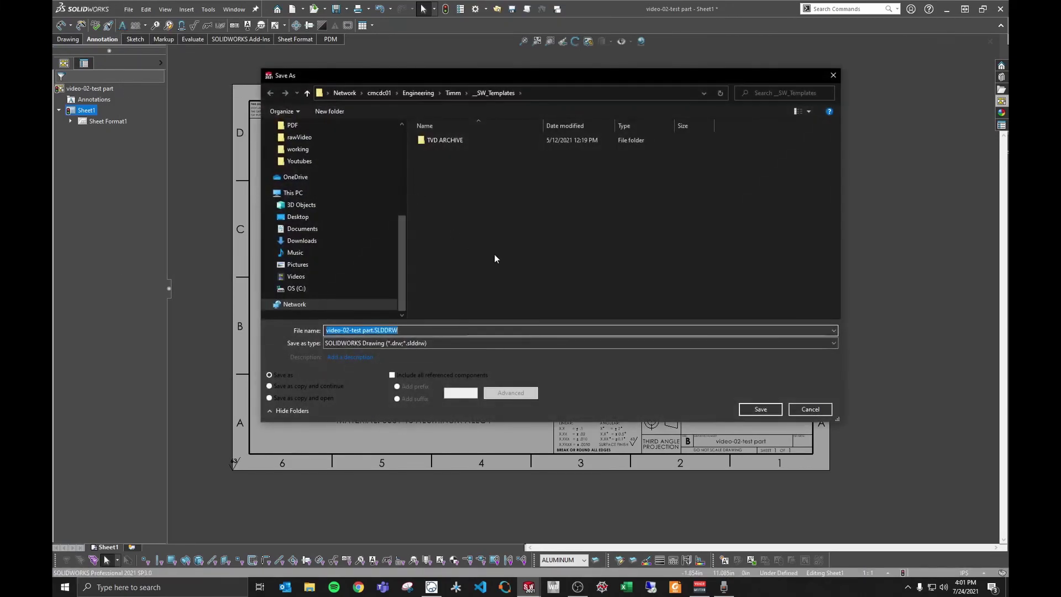
pyautogui.click(442, 343)
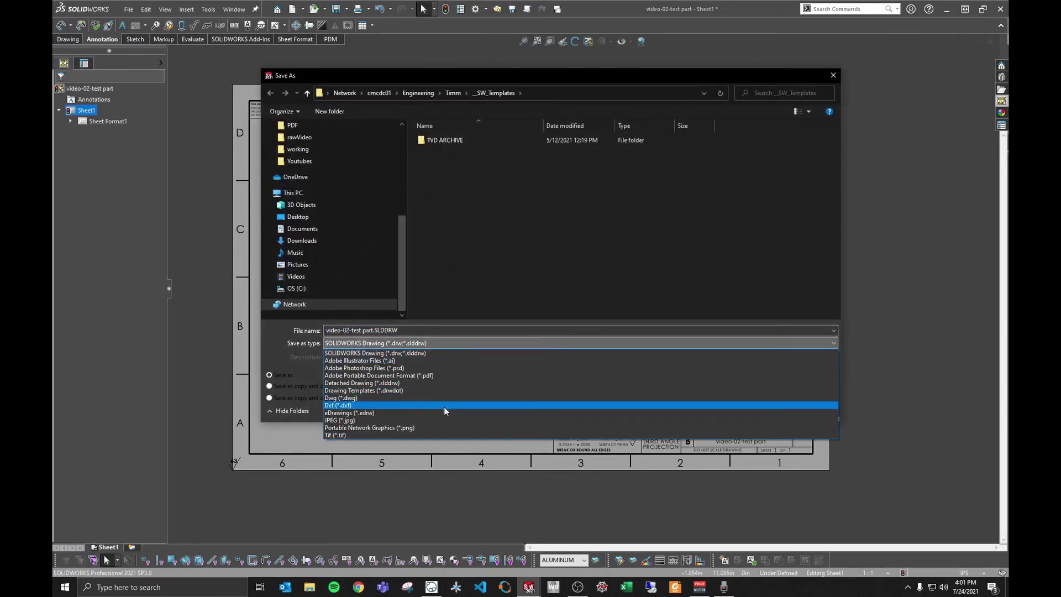
pyautogui.click(423, 390)
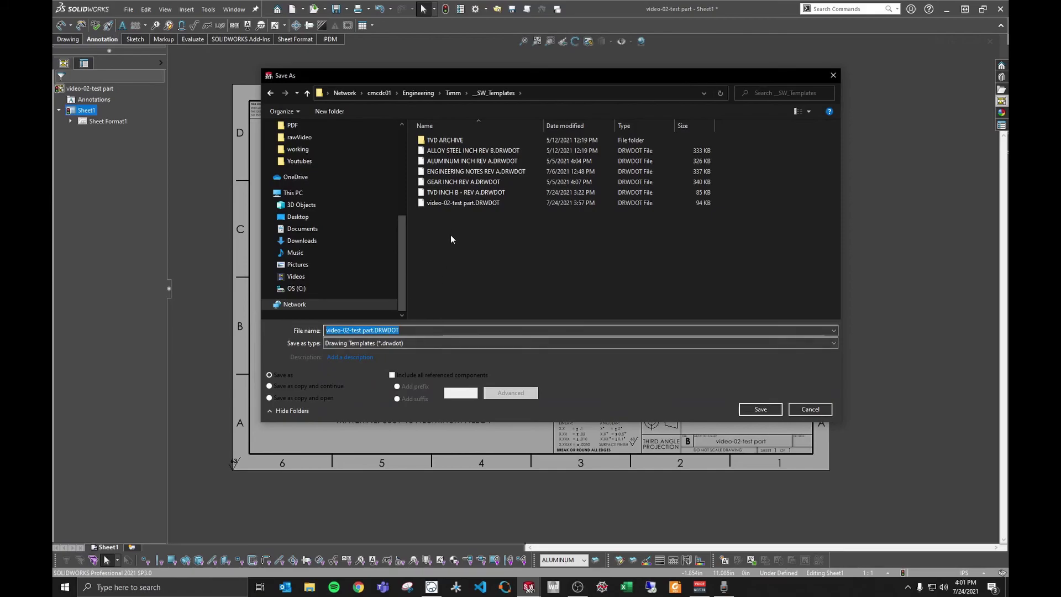
pyautogui.click(396, 330)
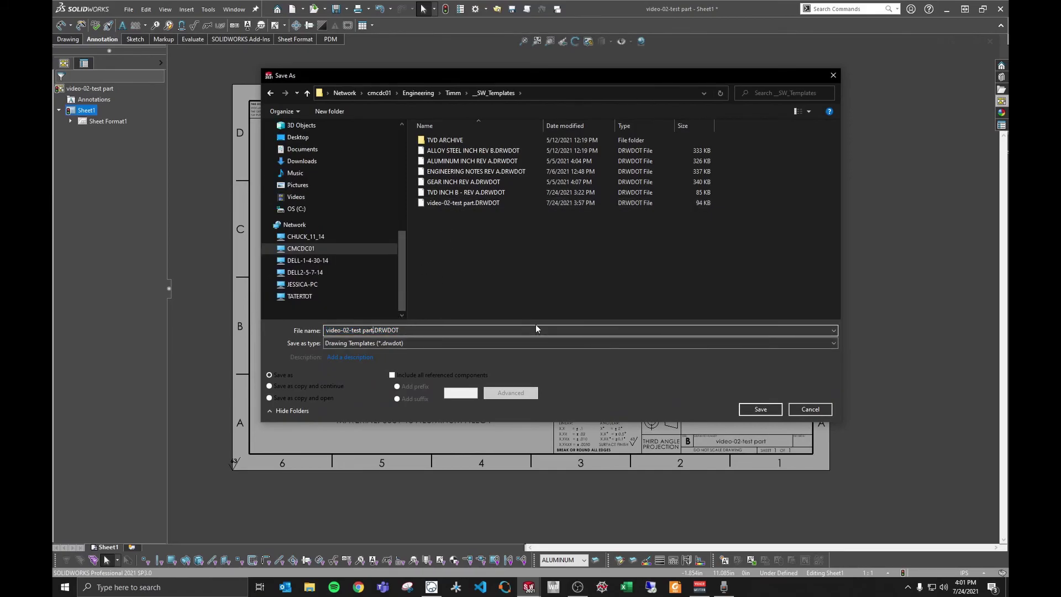
pyautogui.write('-REV_B')
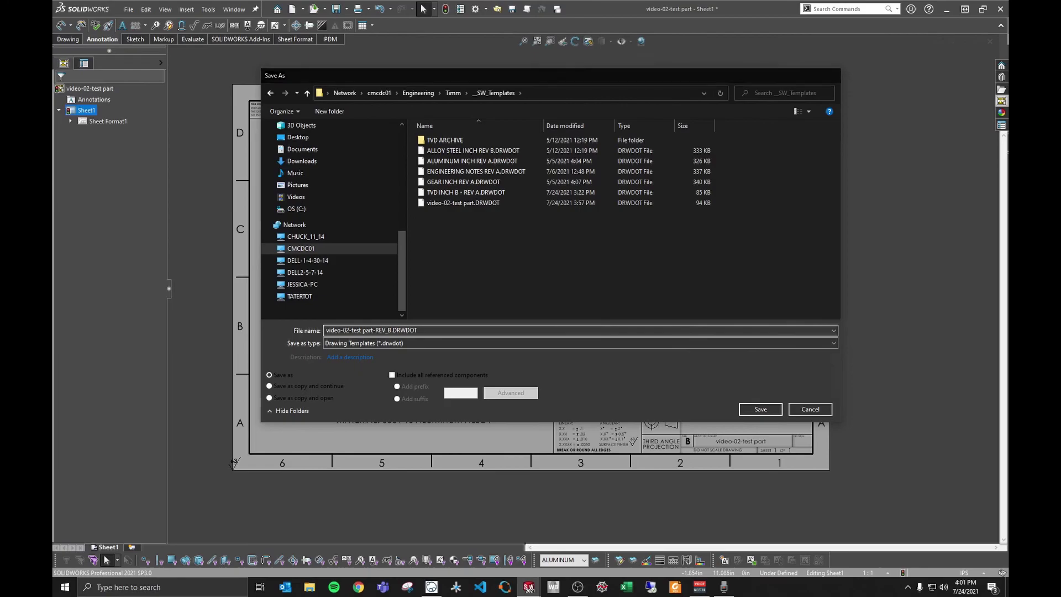
pyautogui.press('Return')
pyautogui.click(561, 301)
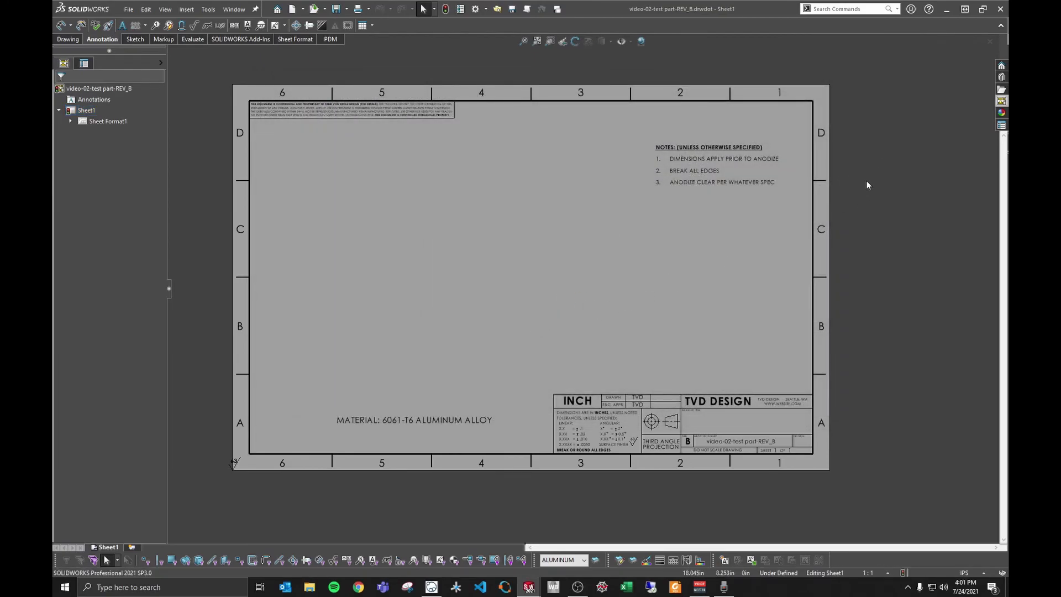
# Close the current drawing to return to the part
pyautogui.click(989, 42)
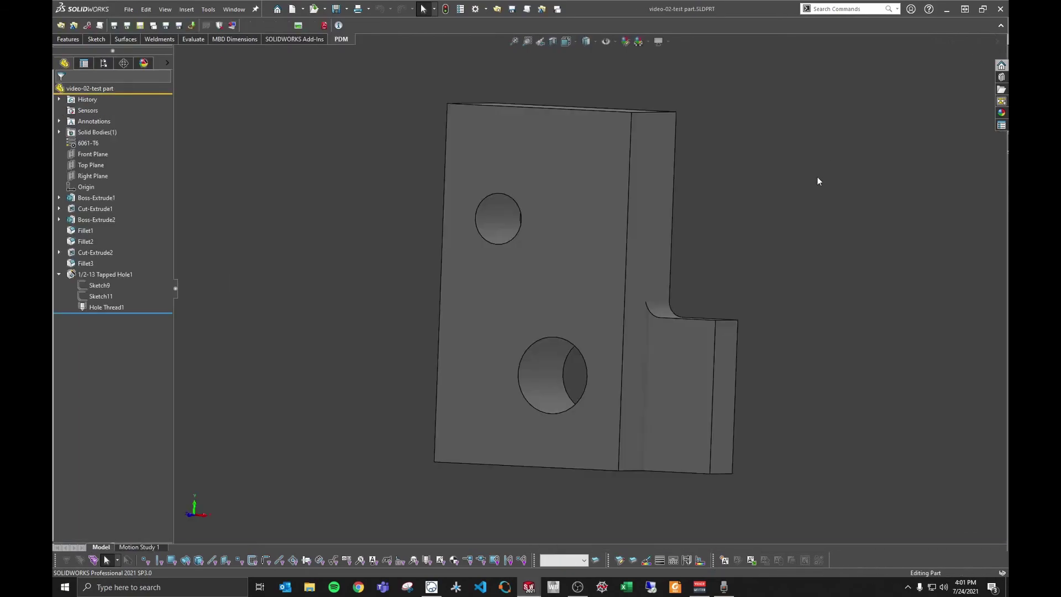
pyautogui.click(578, 204)
pyautogui.click(338, 115)
# Make a new drawing of the part from the video-02-test part-REV_B template and place its front view
pyautogui.click(128, 9)
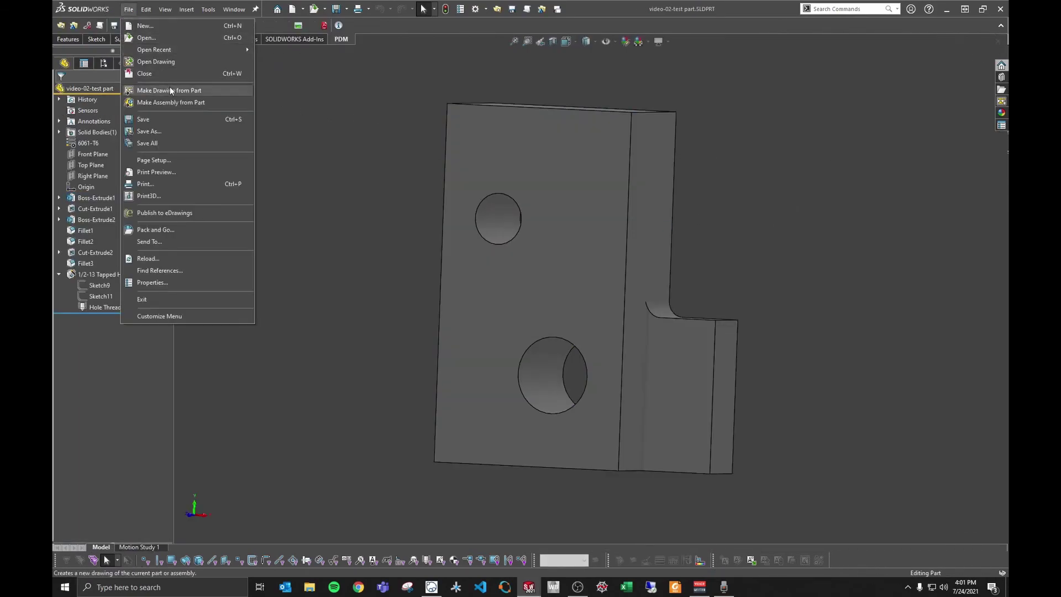
pyautogui.click(170, 88)
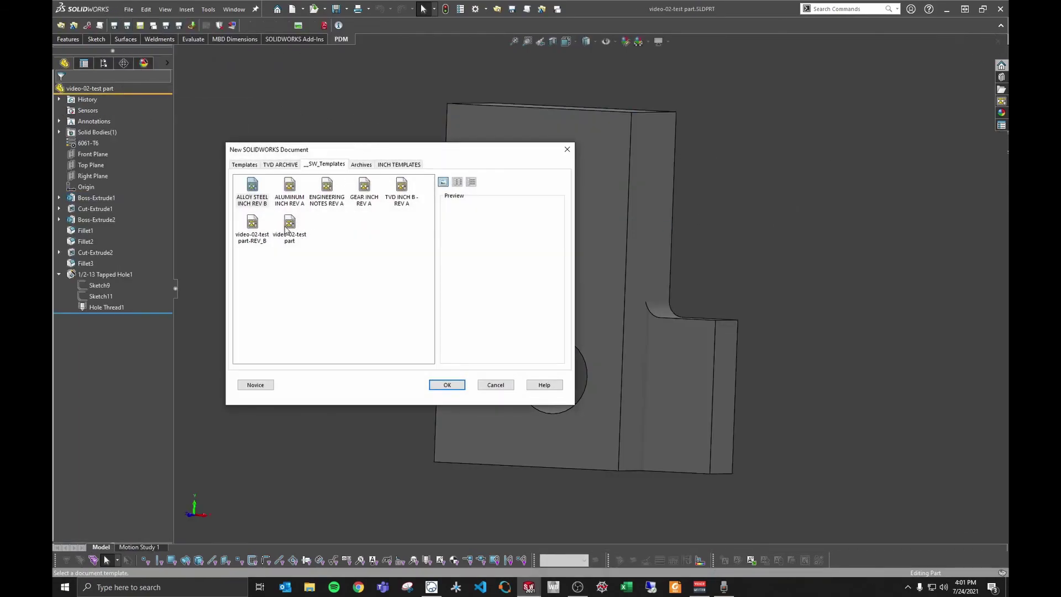
pyautogui.click(249, 223)
pyautogui.click(447, 384)
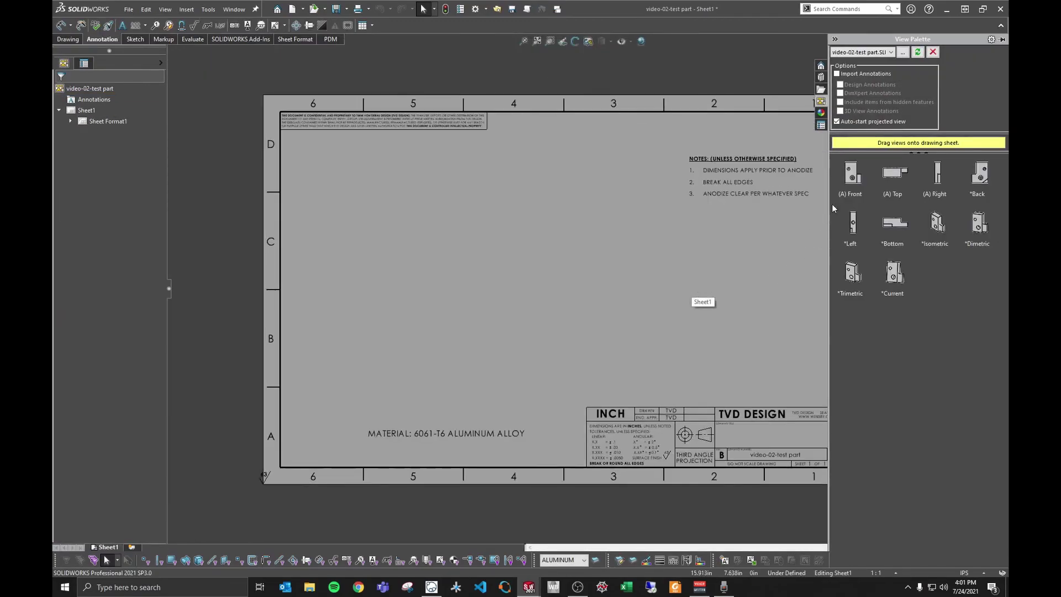
pyautogui.moveTo(851, 172); pyautogui.dragTo(474, 261)
pyautogui.press('Escape')
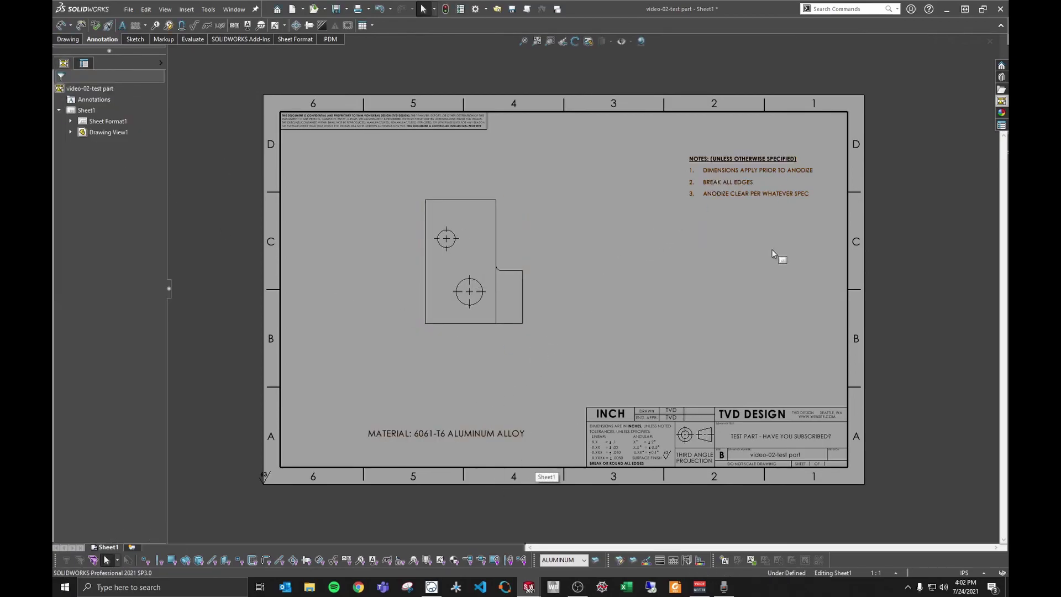
# Show the 1018 STEEL layer and hide the ALUMINUM layer
pyautogui.click(595, 560)
pyautogui.click(353, 292)
pyautogui.click(353, 302)
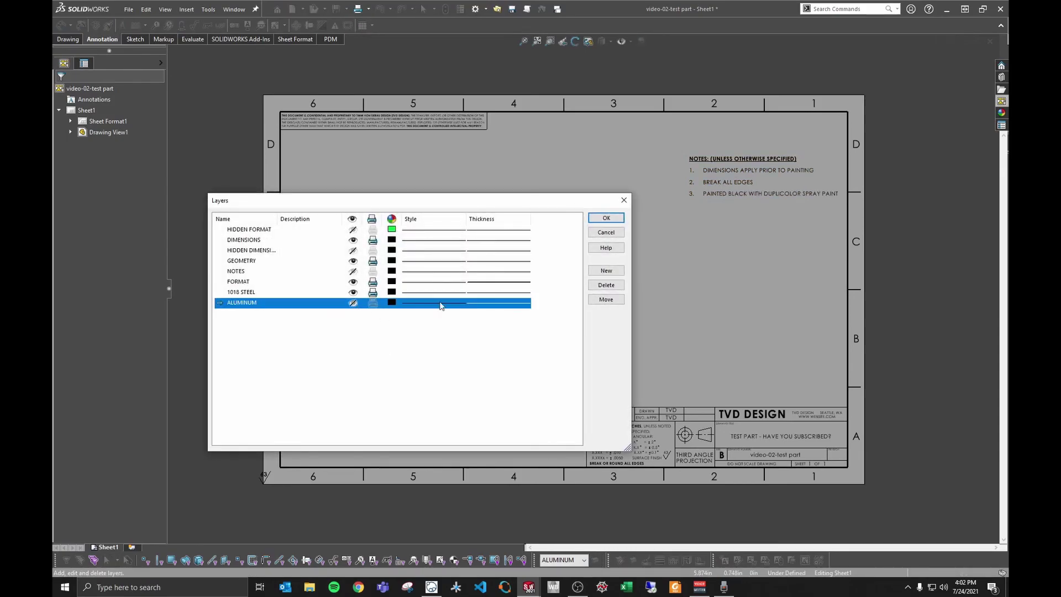
pyautogui.click(606, 217)
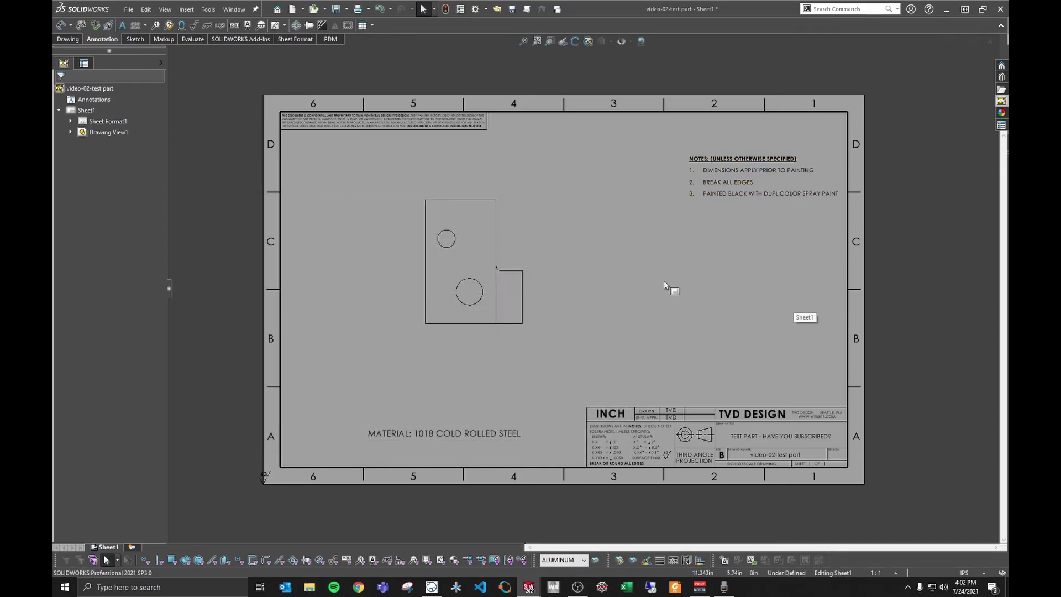